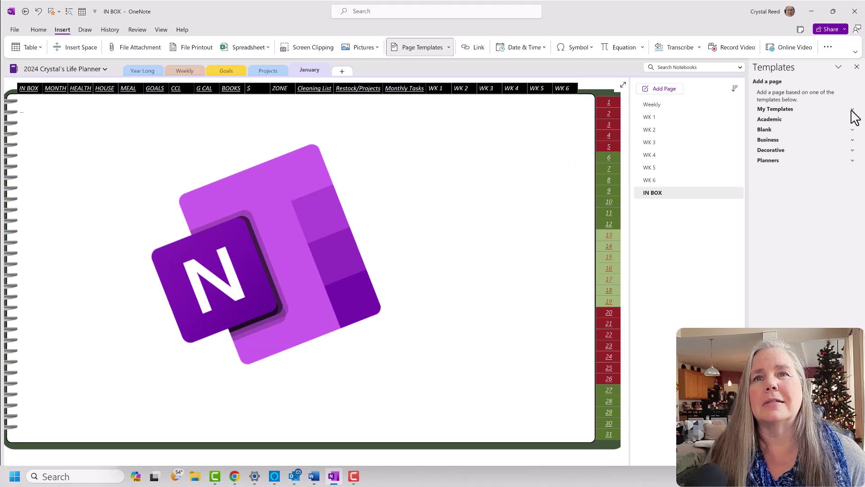
Close the page templates list and look through the Weekly, WK 1, WK 2 and IN BOX pages of the January section
click(857, 68)
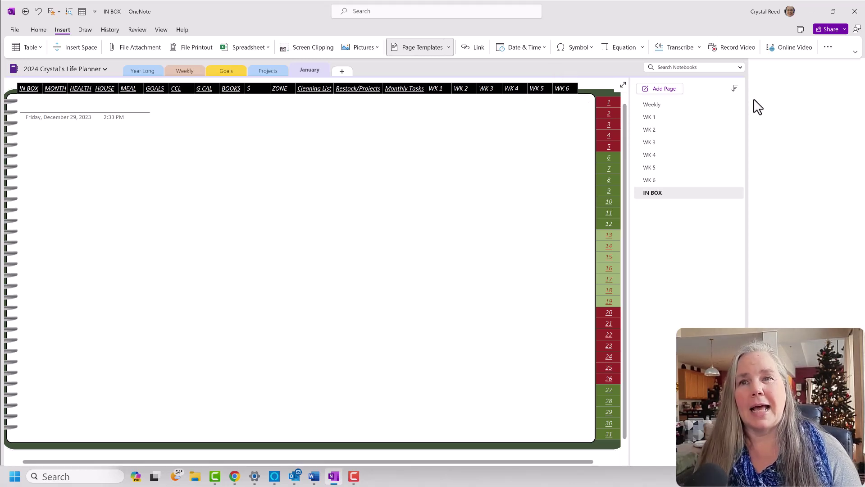
click(654, 103)
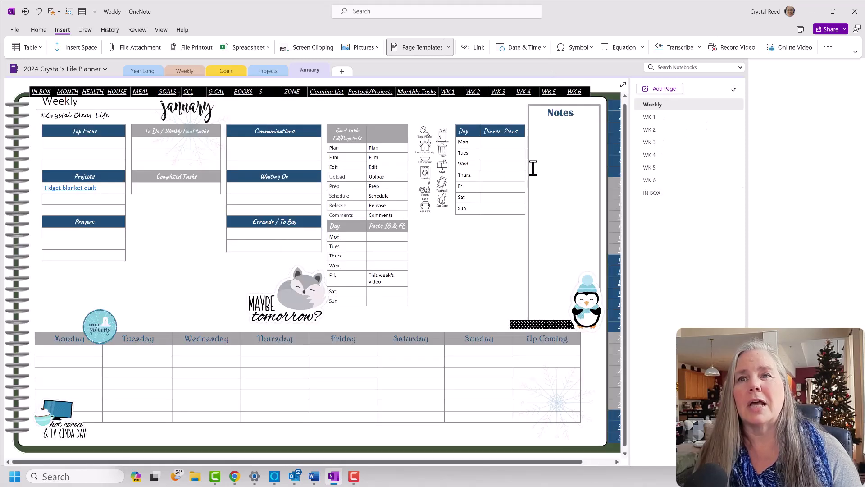
click(510, 210)
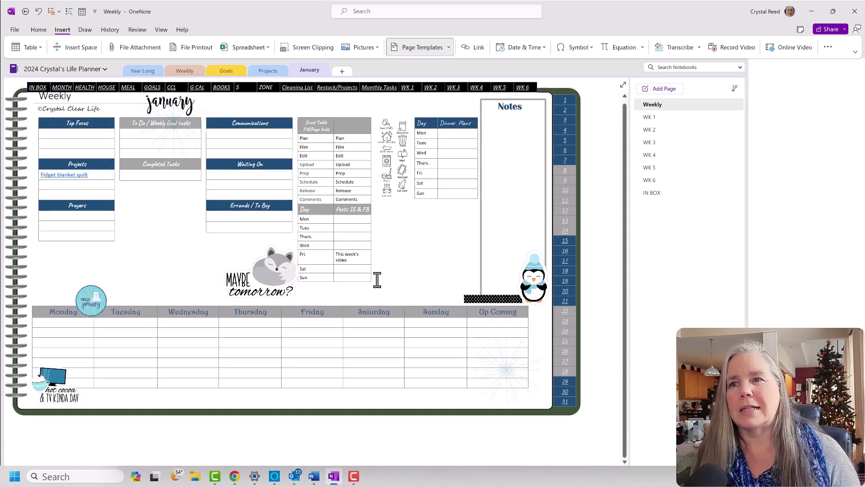
click(649, 117)
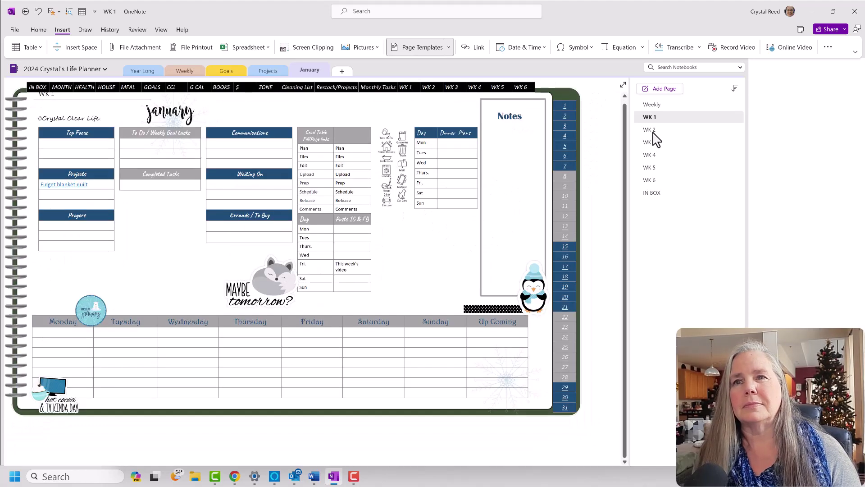
click(652, 131)
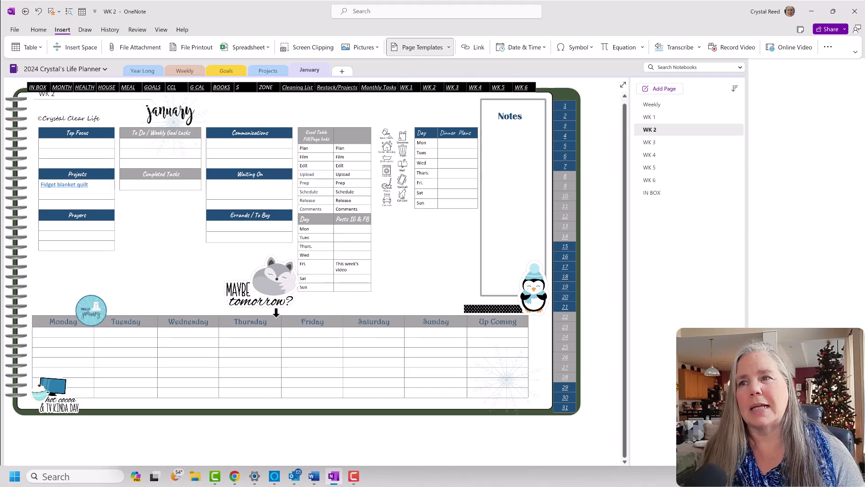
click(656, 192)
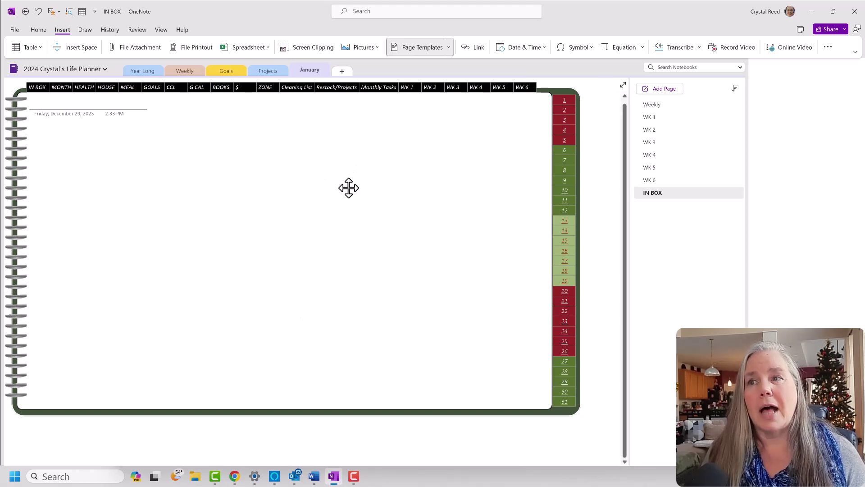
Return to the Weekly page and test the WK 2 link in its navigation table
click(653, 104)
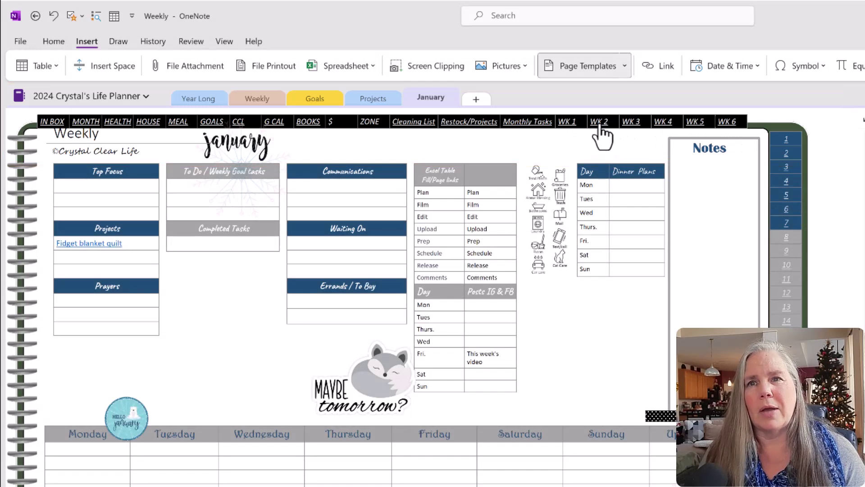
click(599, 122)
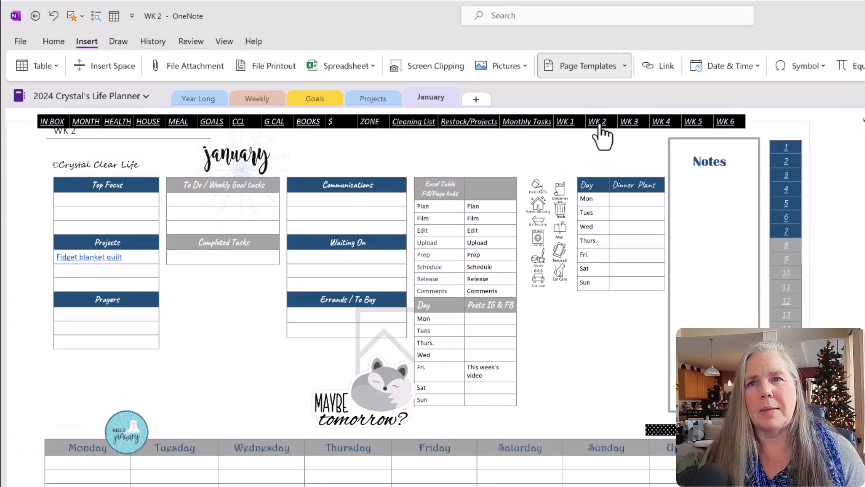
click(655, 128)
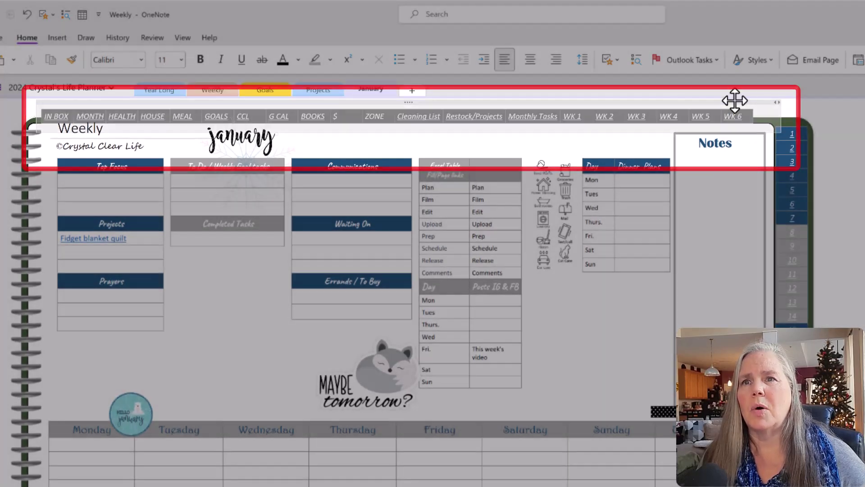
Copy the whole linked navigation table at the head of the Weekly page
click(743, 101)
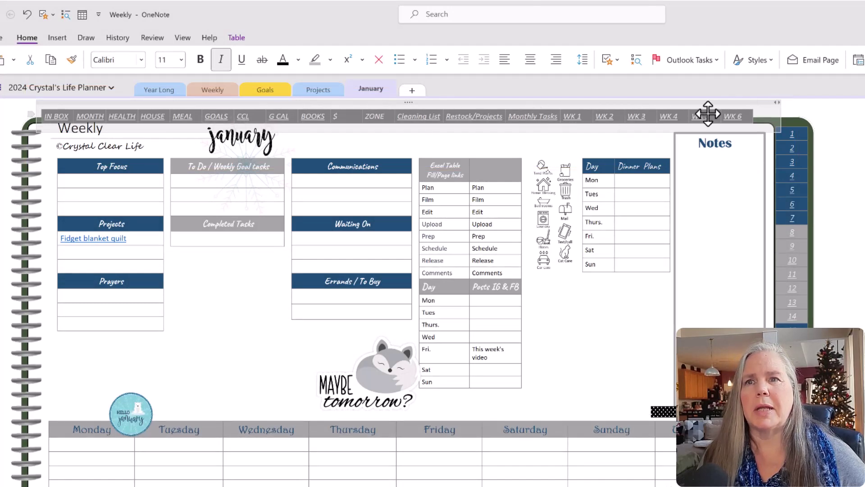
right_click(732, 104)
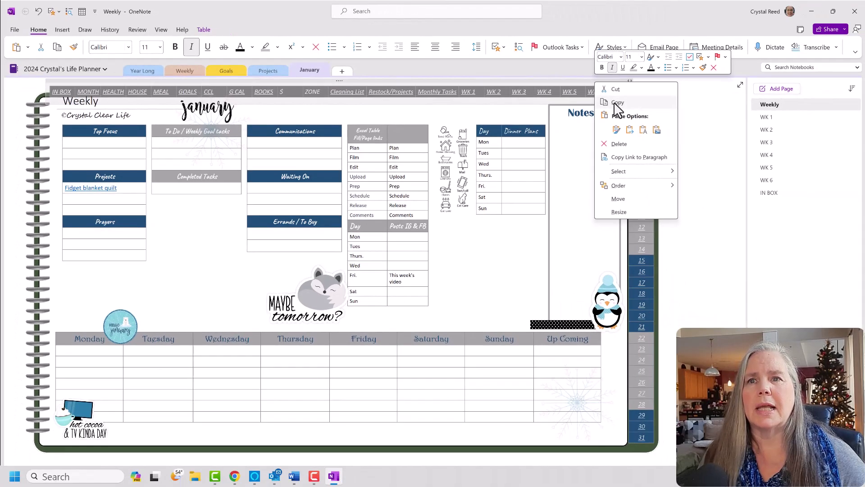
click(614, 104)
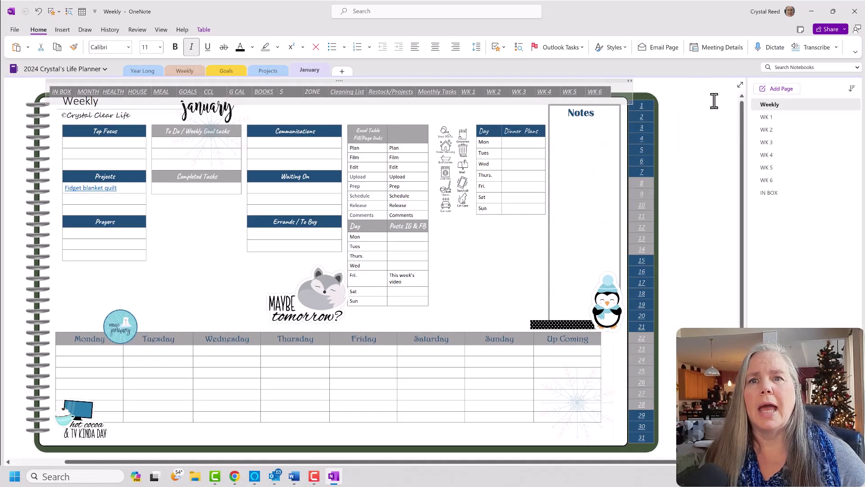
Replace the IN BOX page's navigation table with the copied one, widen it so labels fit on one line, and test its WK 4 link
click(772, 193)
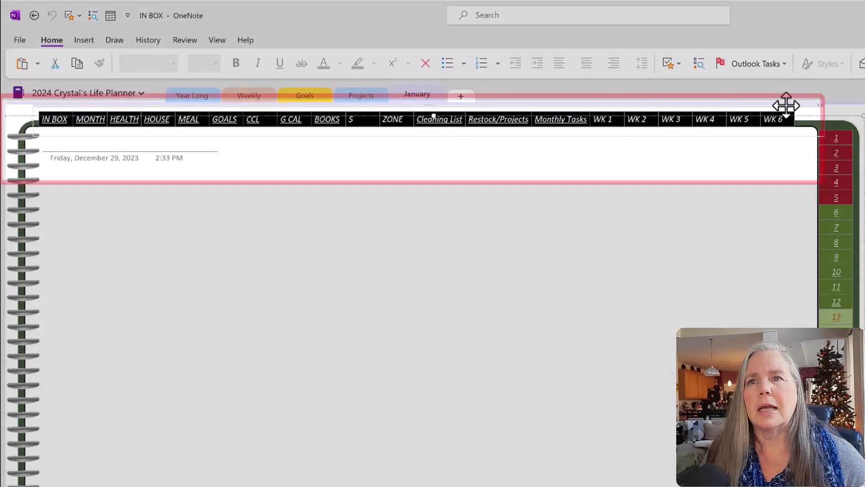
click(732, 98)
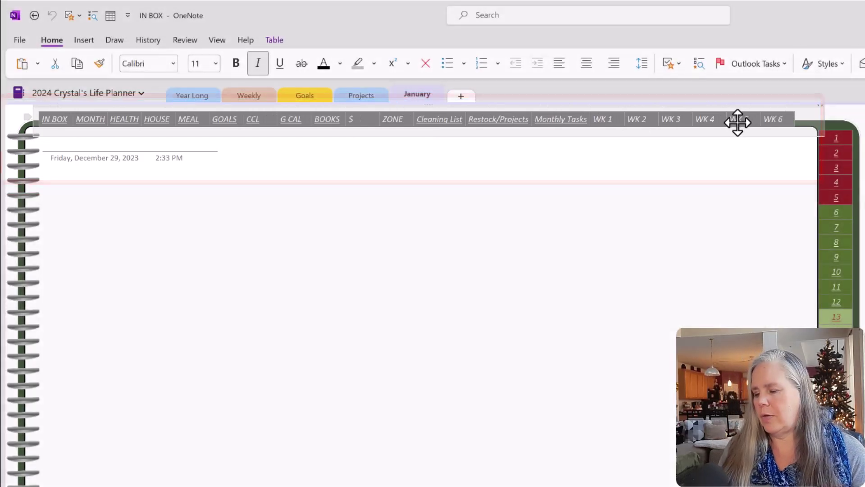
key(ctrl+v)
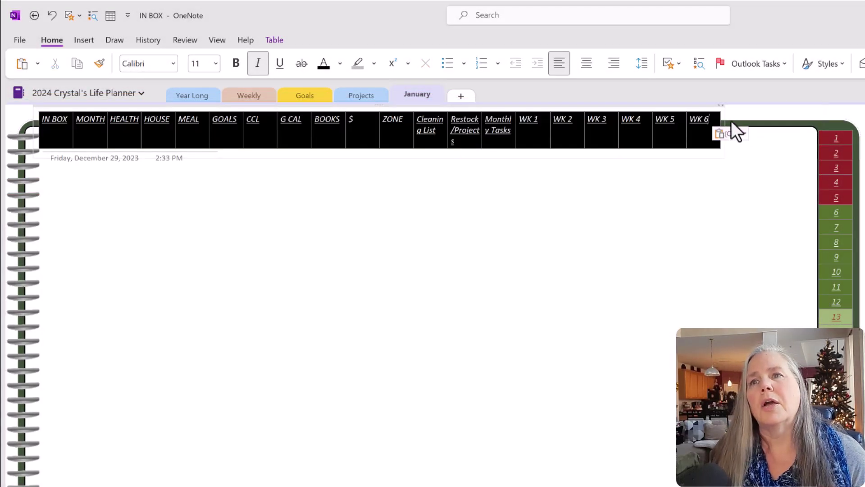
drag(722, 106, 834, 95)
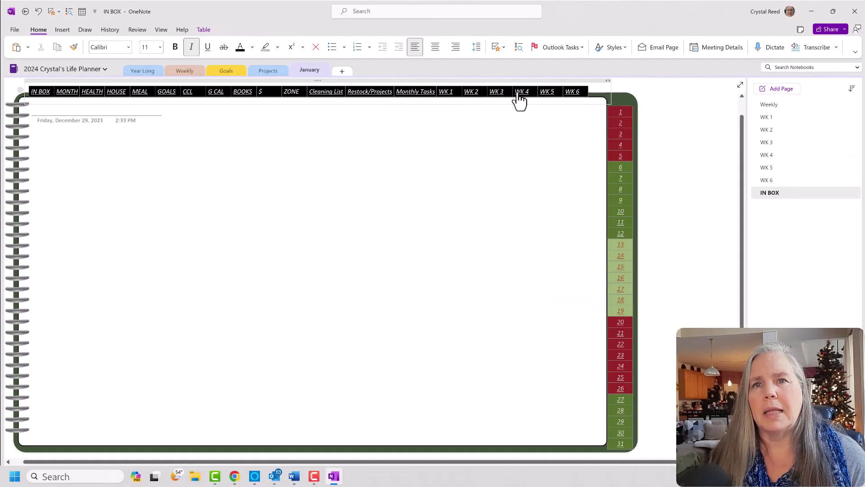
click(519, 93)
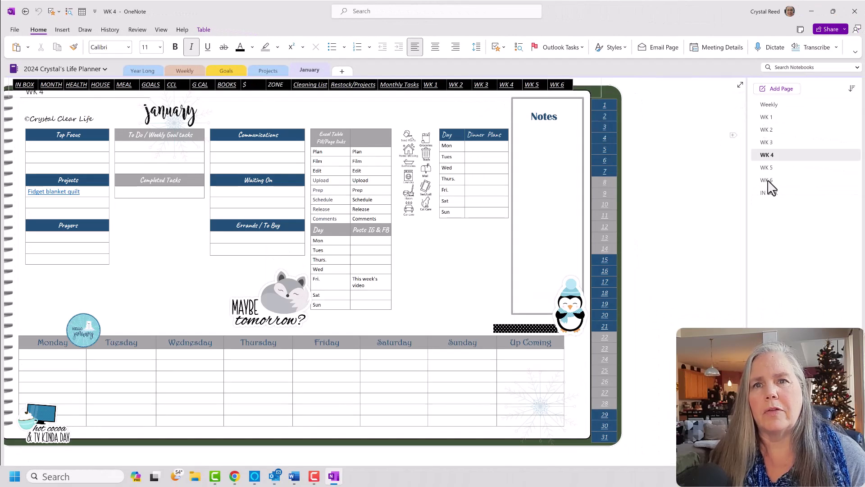
click(769, 193)
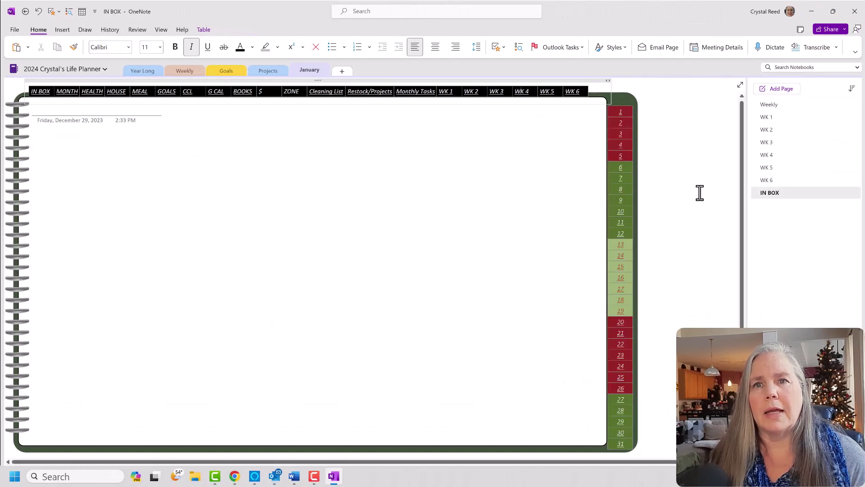
Title the untitled IN BOX page "Jan Template"
click(45, 107)
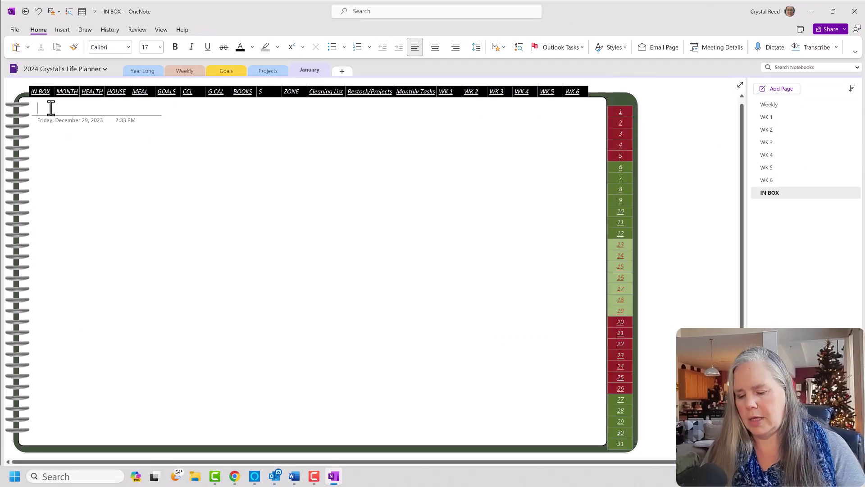
text(Jan Template)
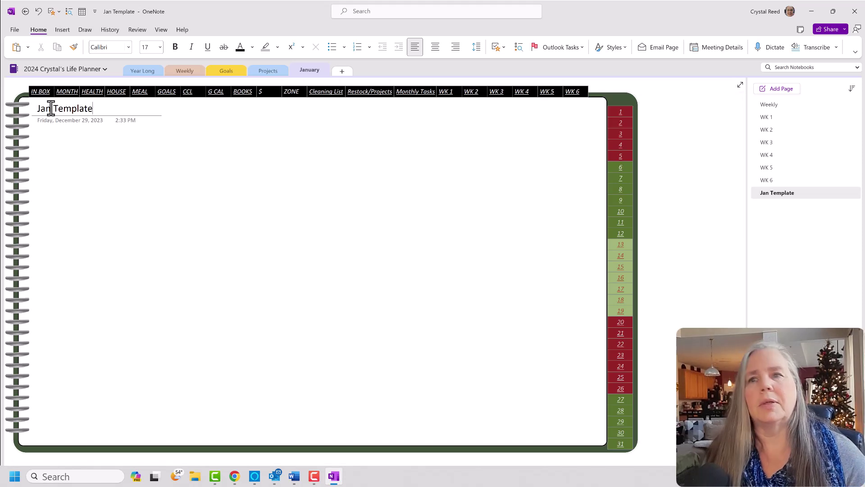
scroll(131, 87, down, 1)
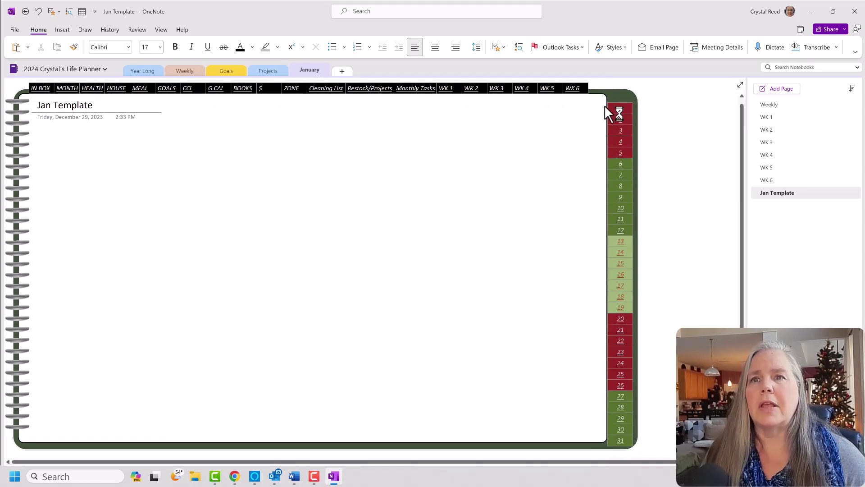
Copy the table of linked dates 1 to 31 along the notebook edge of the Weekly page
click(774, 105)
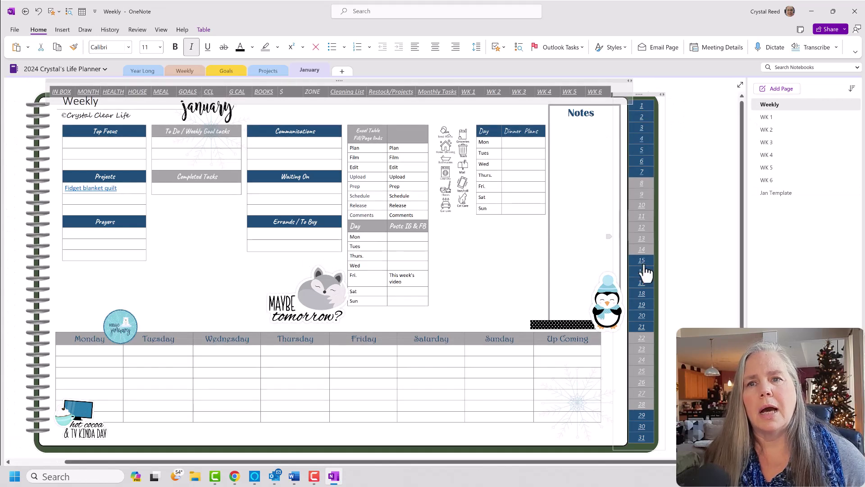
click(642, 93)
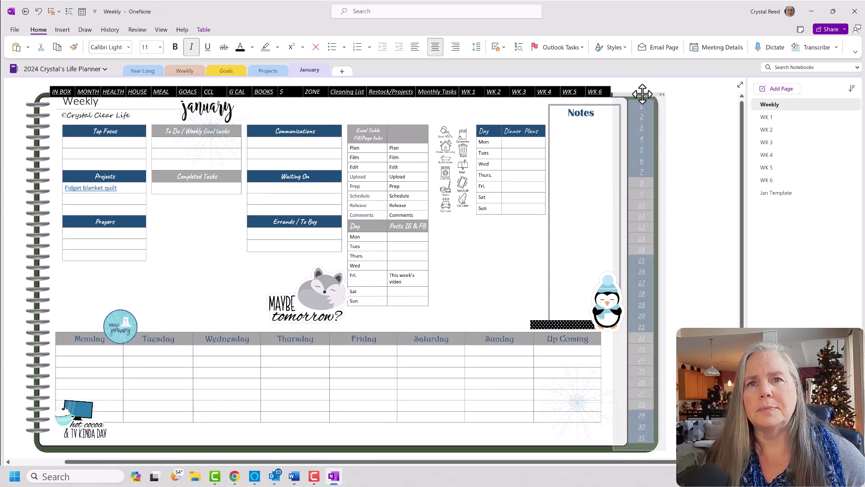
right_click(643, 93)
click(662, 115)
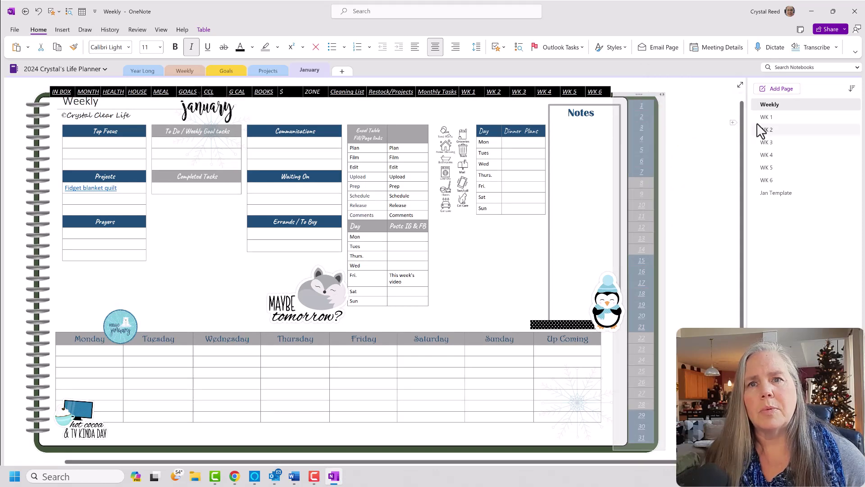
Replace the red and green date table on the Jan Template page with the copied one and align it with the notebook edge
click(773, 193)
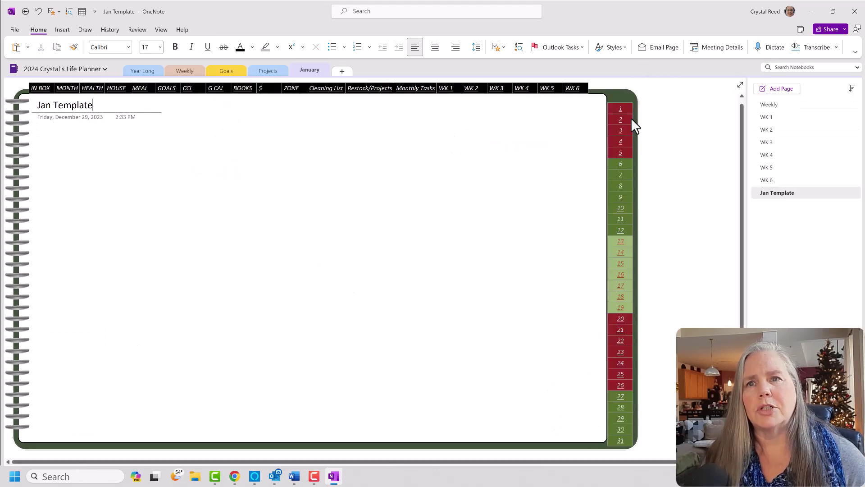
click(618, 97)
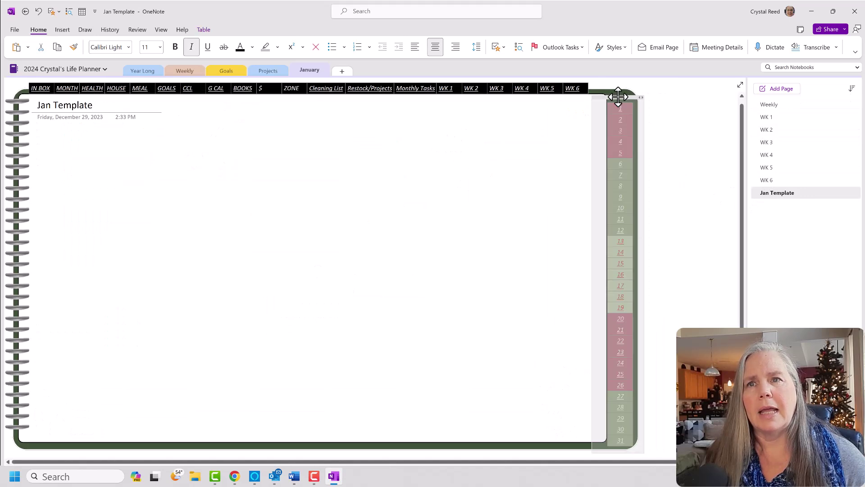
right_click(619, 97)
click(640, 143)
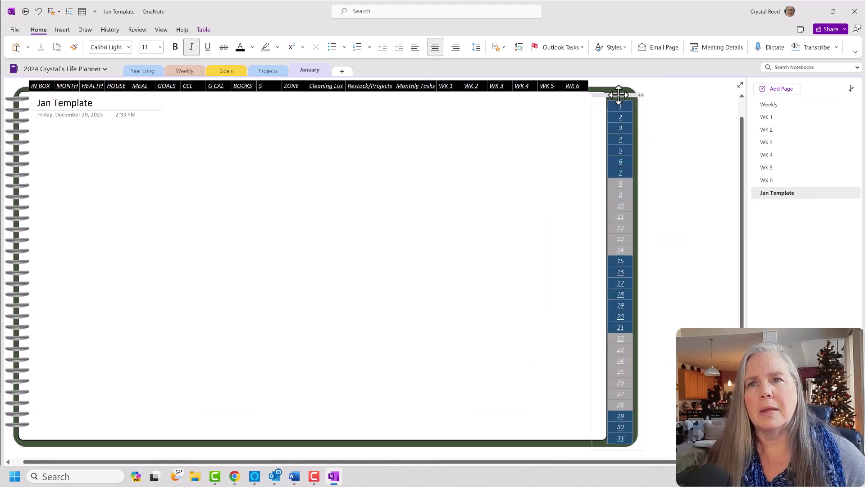
drag(619, 94, 618, 88)
click(665, 145)
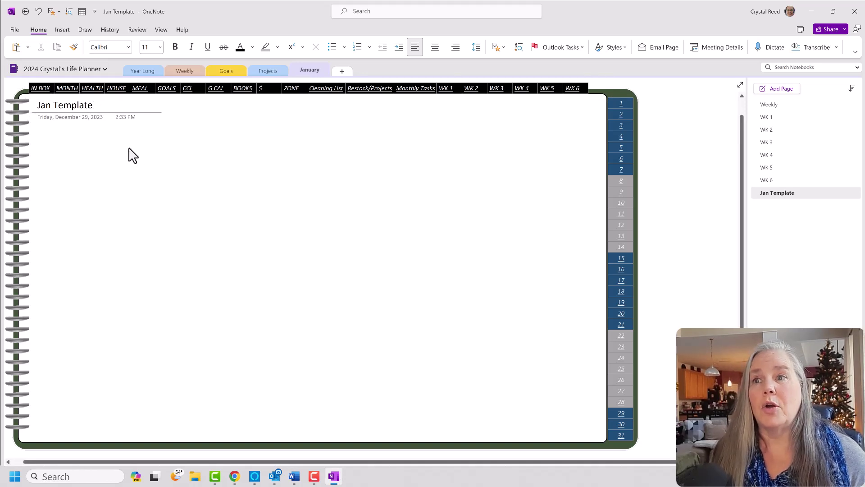
Delete the date and time stamp under the Jan Template page title
click(92, 118)
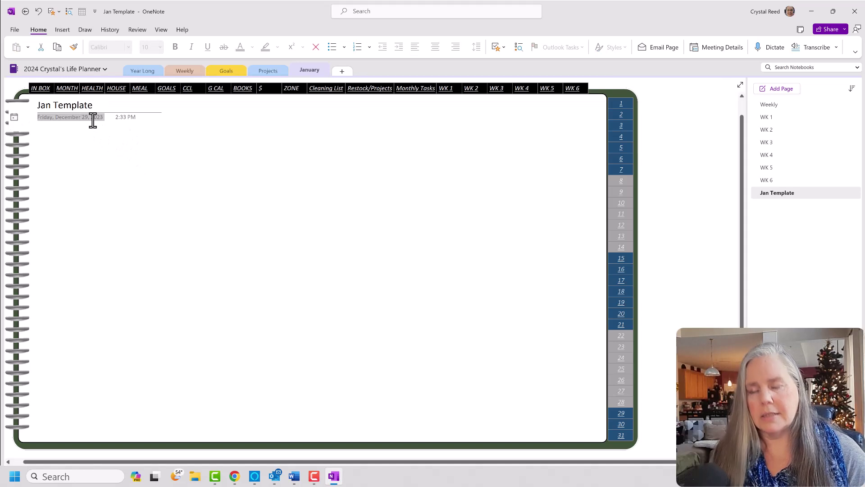
key(Delete)
key(Delete)
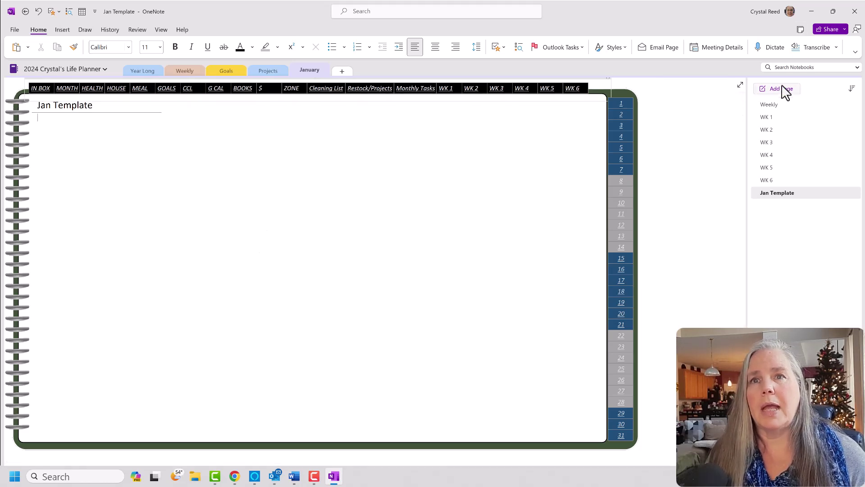
Copy the "©Crystal Clear Life" line from the Weekly page and paste it beneath the Jan Template page title
click(769, 105)
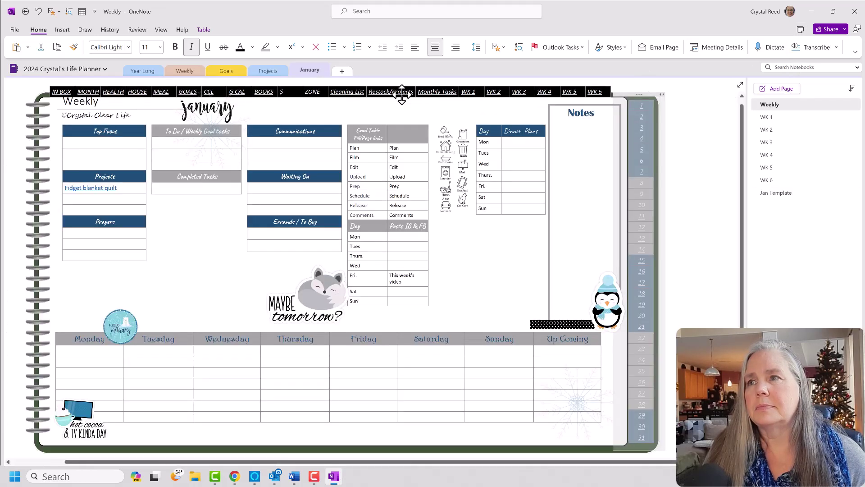
drag(134, 112, 61, 111)
right_click(87, 110)
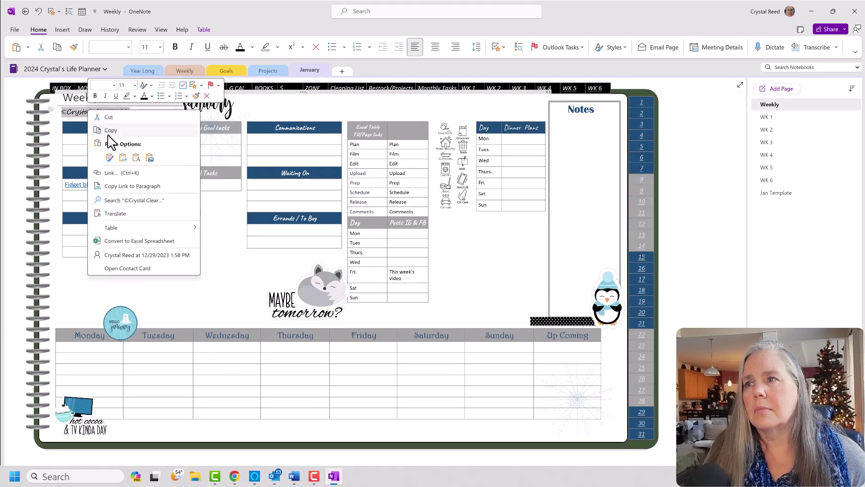
click(110, 157)
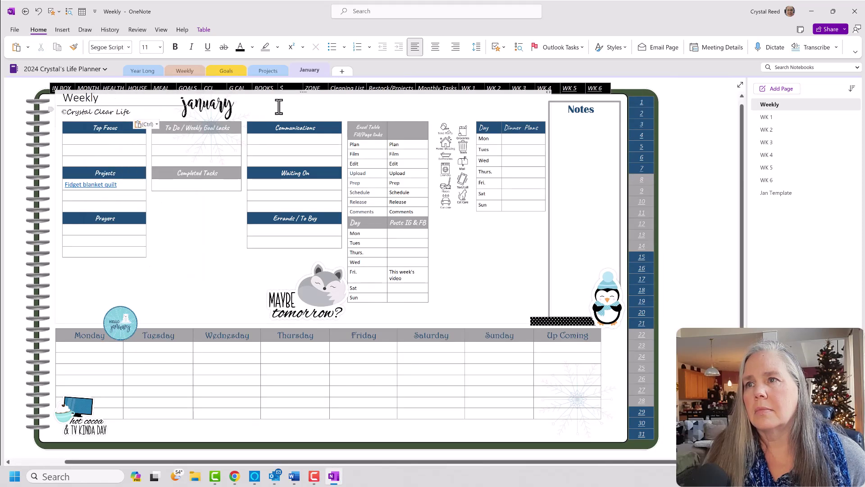
click(776, 193)
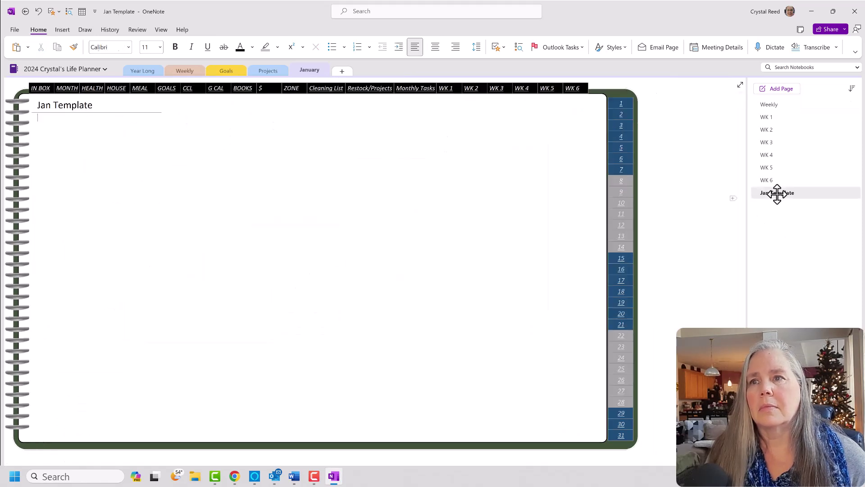
click(49, 121)
key(ctrl+v)
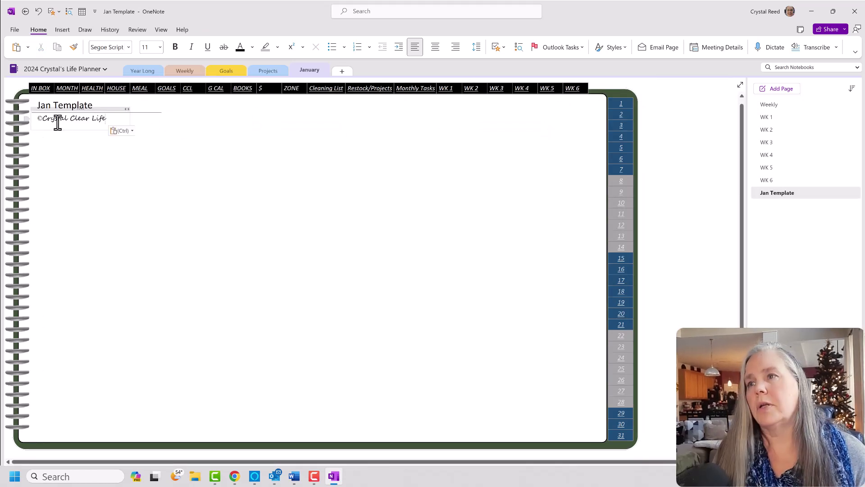
Copy the snowflake and "january" graphics from the Weekly page to the Jan Template page, overlapping them beside the page title
click(230, 129)
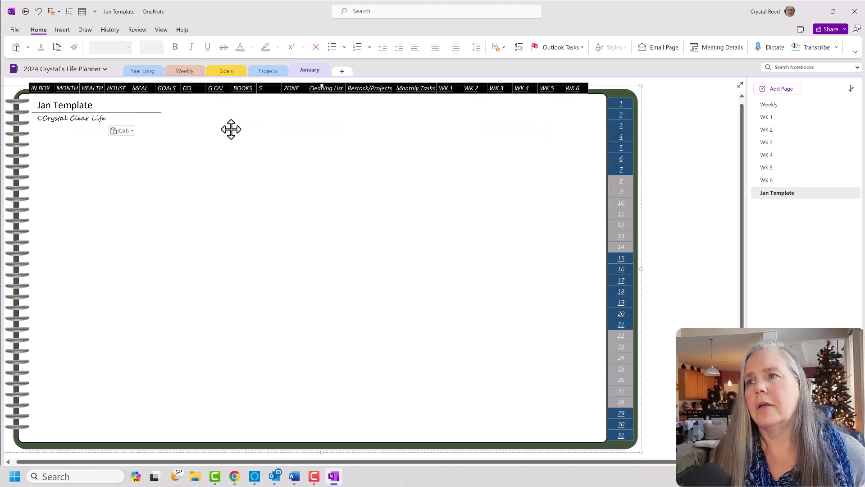
click(783, 105)
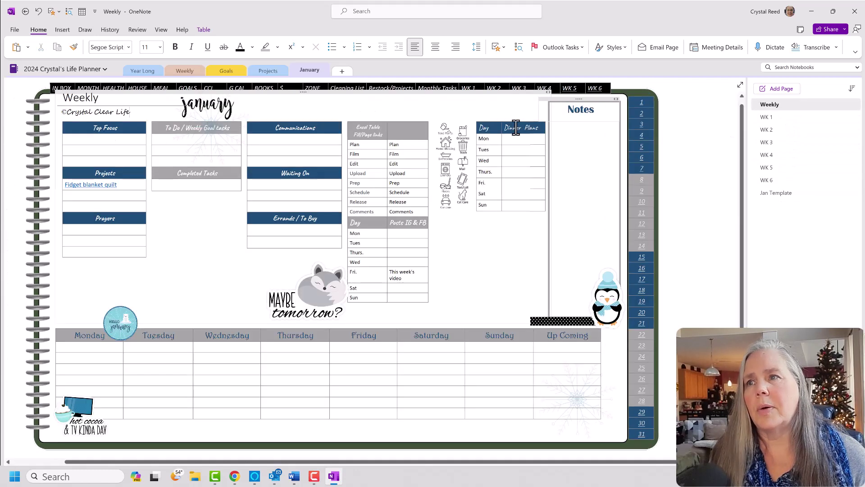
click(214, 113)
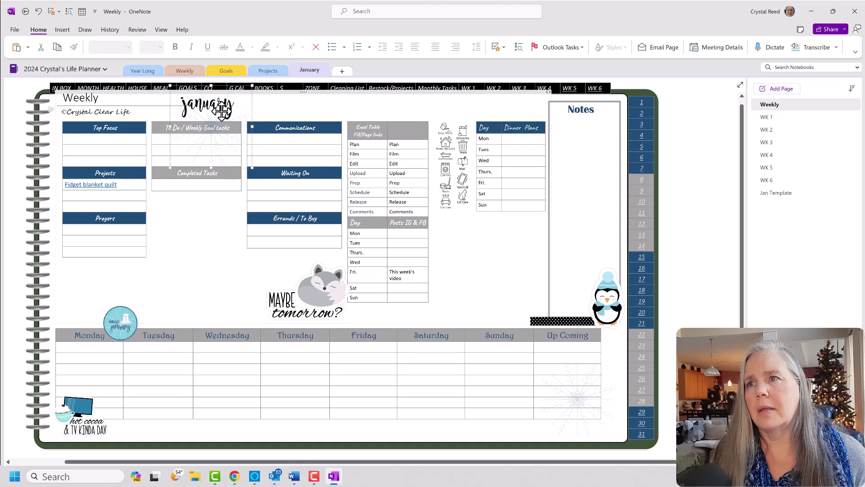
click(259, 112)
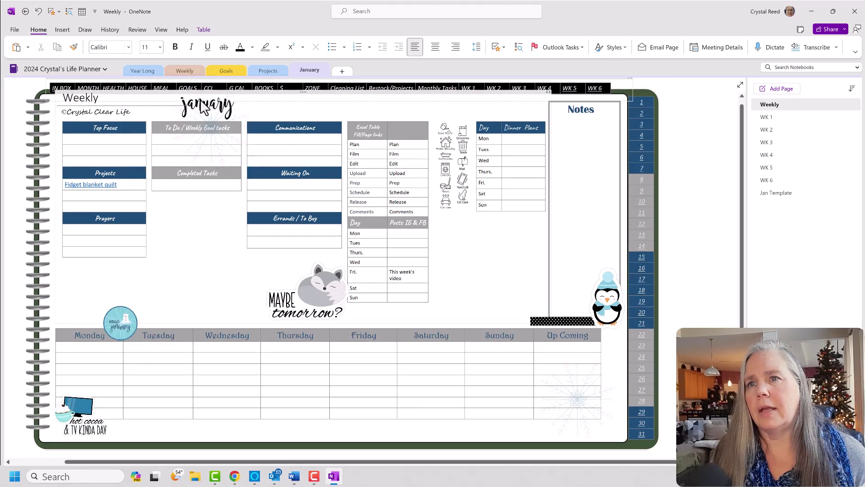
click(776, 192)
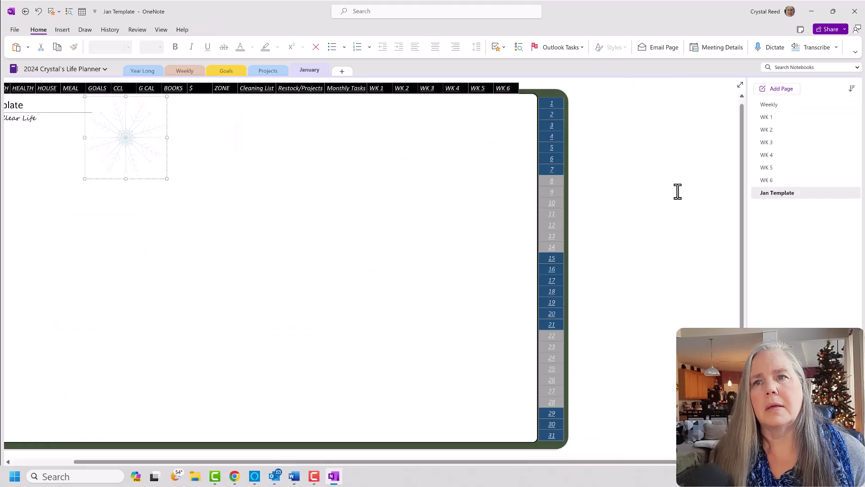
right_click(626, 191)
click(645, 239)
drag(652, 194, 134, 121)
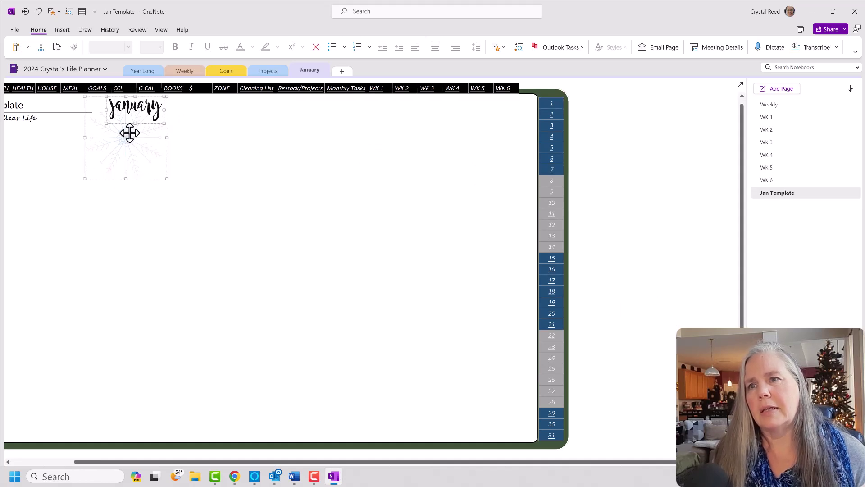
Copy the overlapping snowflake and "january" graphics together and paste them as one picture in the blank area outside the notebook
right_click(129, 134)
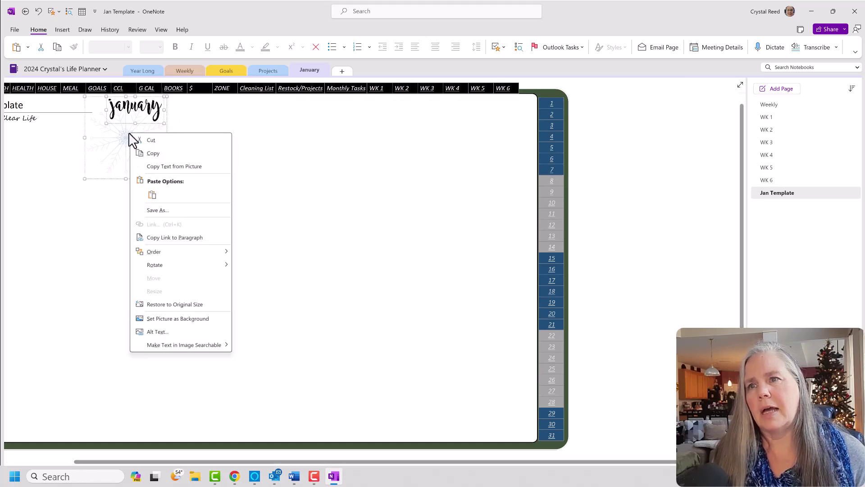
click(150, 154)
right_click(608, 163)
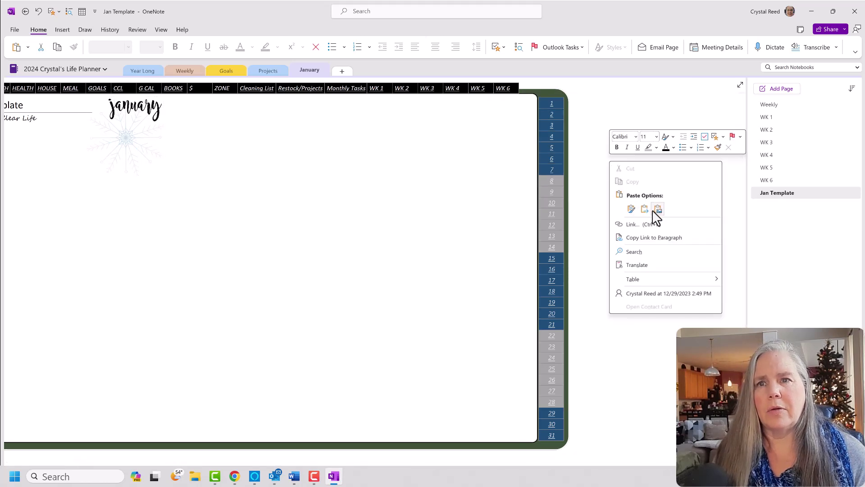
click(656, 209)
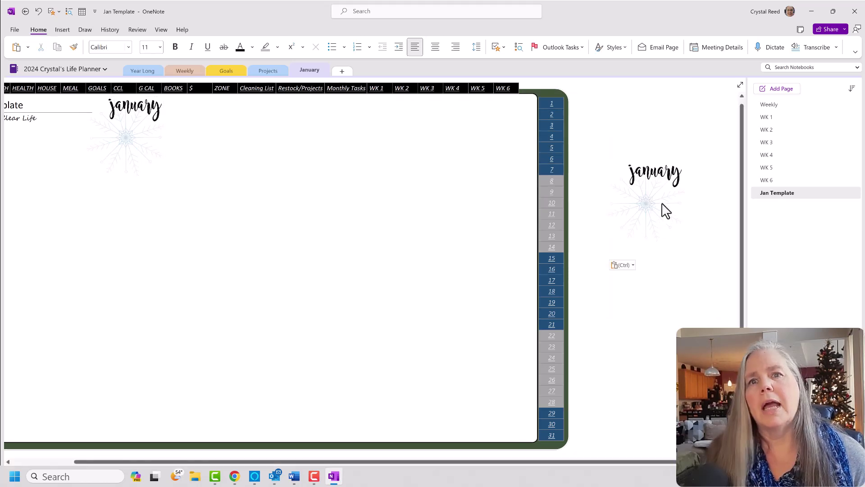
Replace the separate "january" and snowflake graphics with the combined picture, placing it beside the Jan Template title
drag(663, 199, 208, 134)
click(145, 113)
key(Delete)
click(135, 141)
key(Delete)
click(249, 145)
drag(250, 145, 151, 146)
click(230, 170)
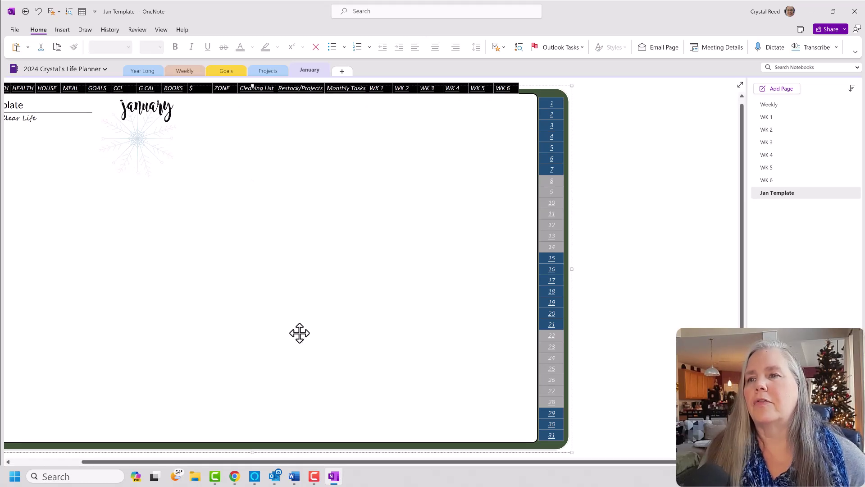
drag(327, 460, 266, 457)
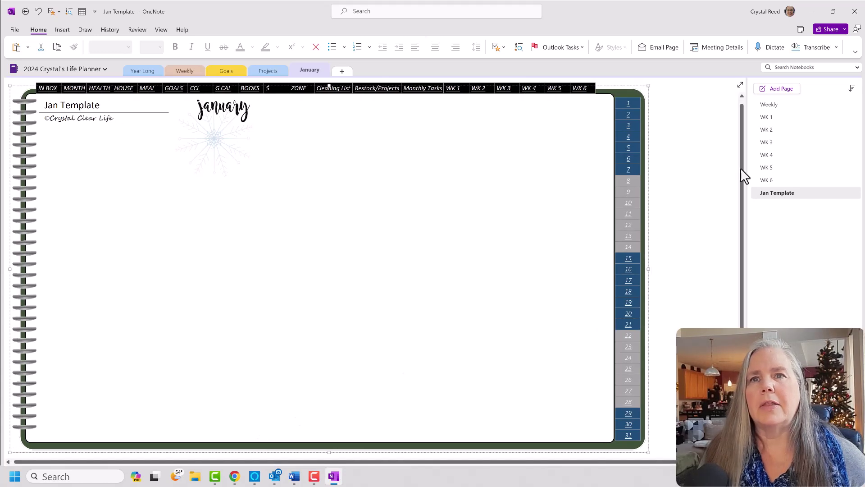
Review the Weekly page, return to the Jan Template page and examine the page templates offered as the section default
click(768, 105)
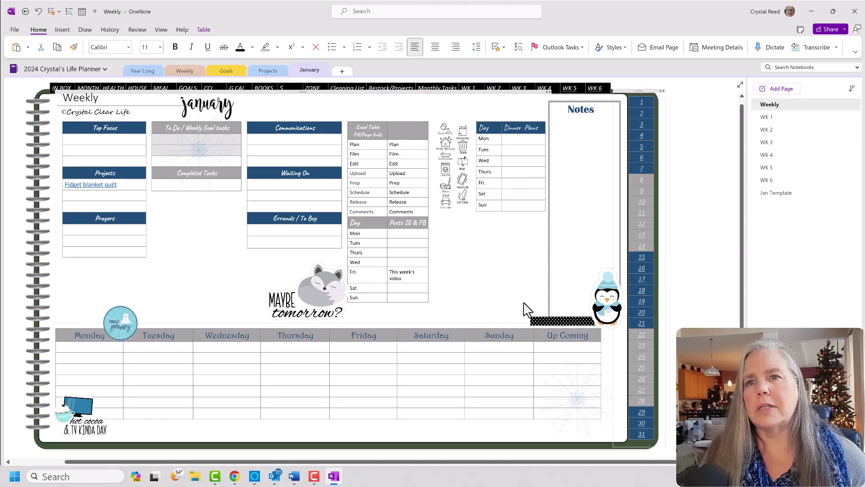
click(766, 194)
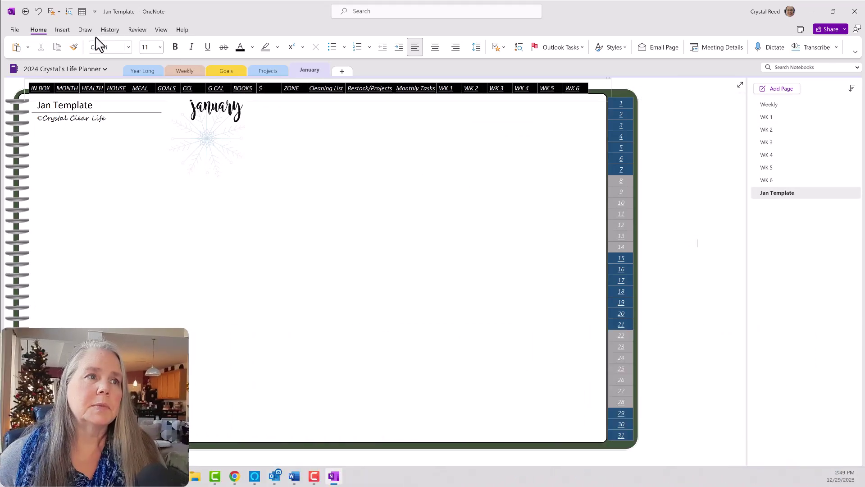
click(63, 30)
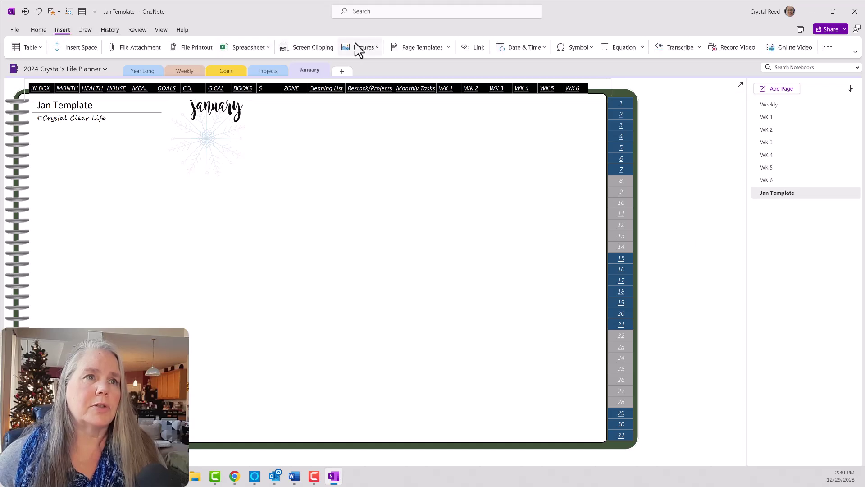
click(436, 47)
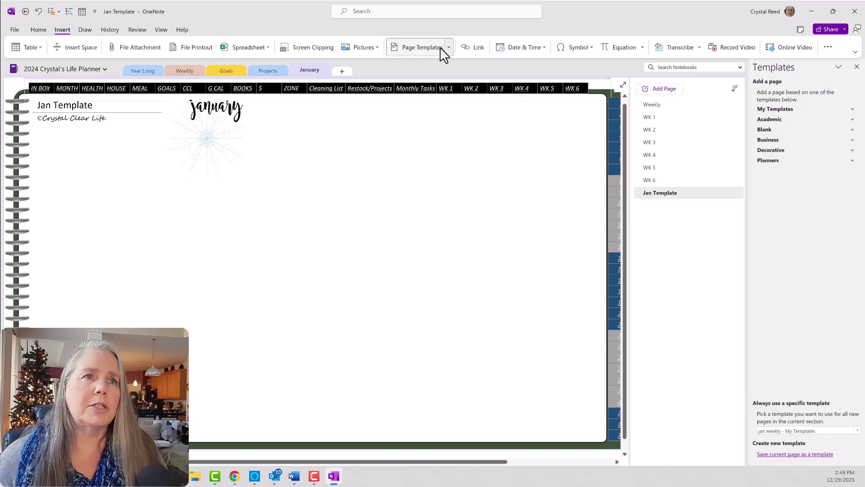
click(826, 430)
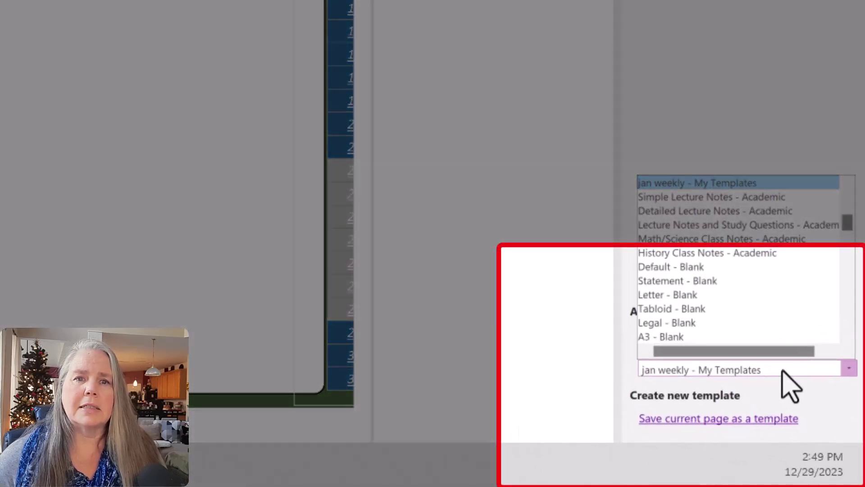
click(758, 429)
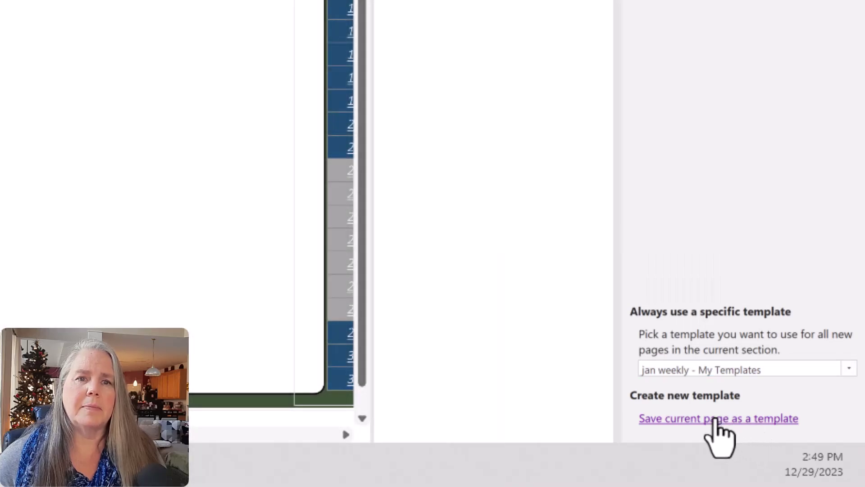
Save the Jan Template page as a template named "24 Jan nb" and set it as default for new pages in the current section
click(717, 419)
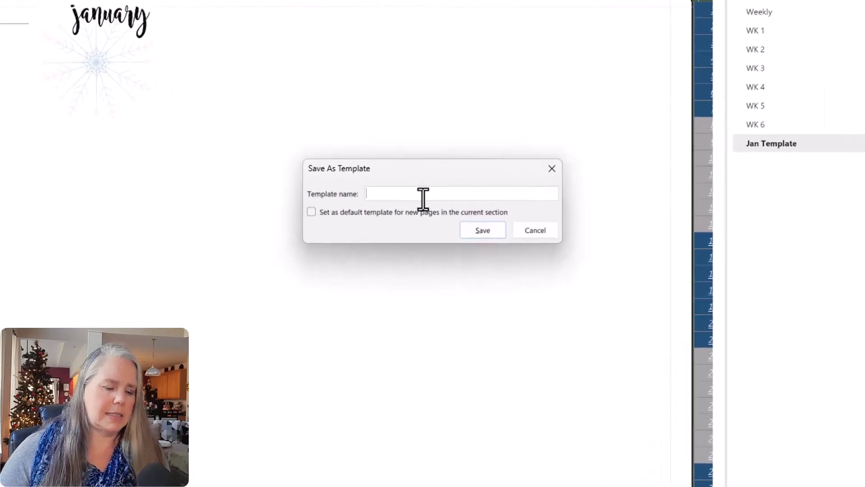
text(Jan)
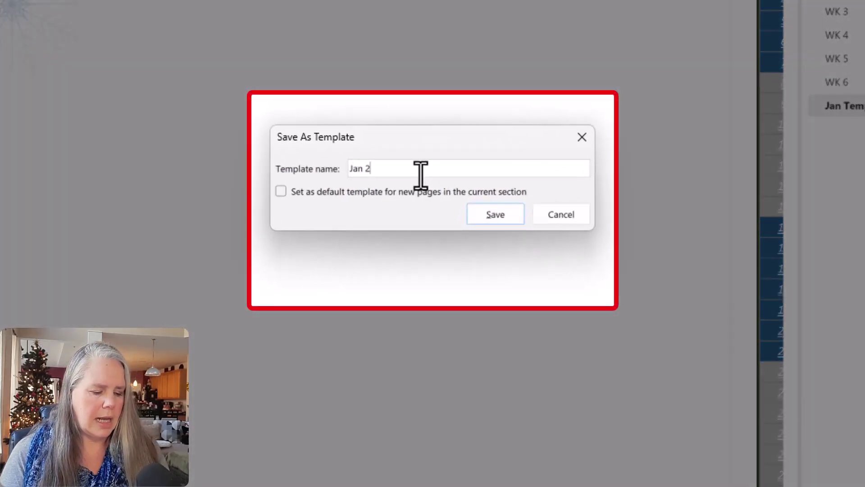
text( 2)
key(BackSpace)
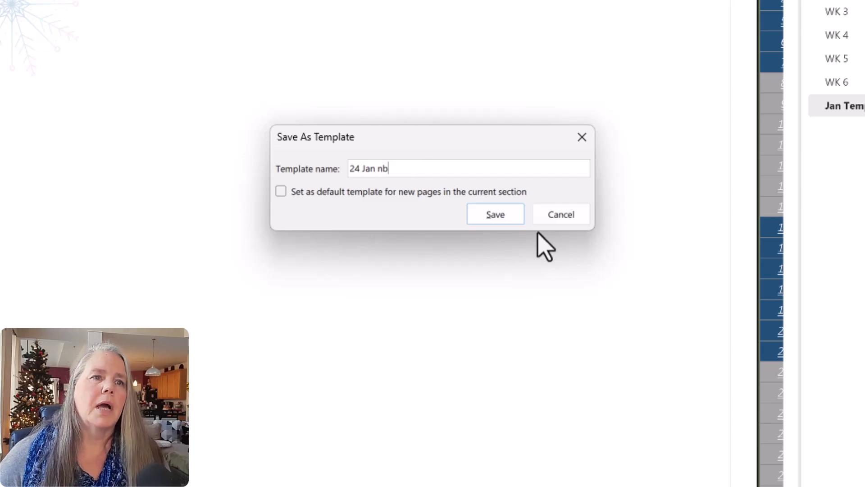
click(324, 192)
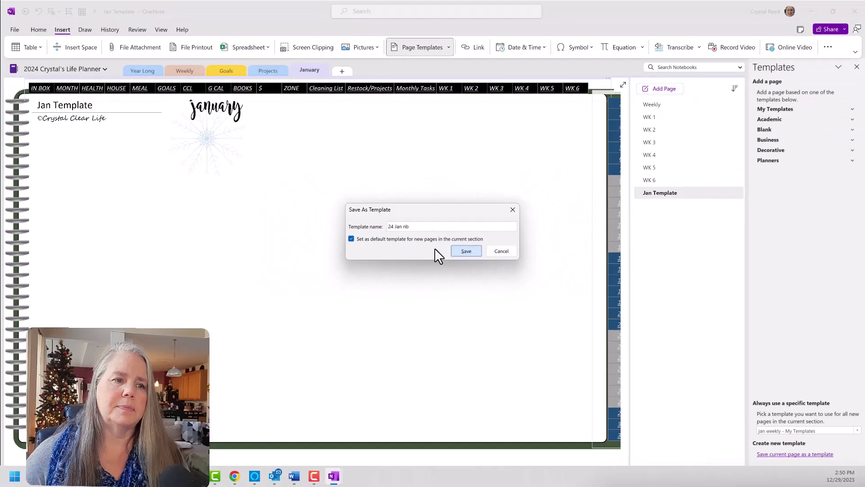
click(487, 224)
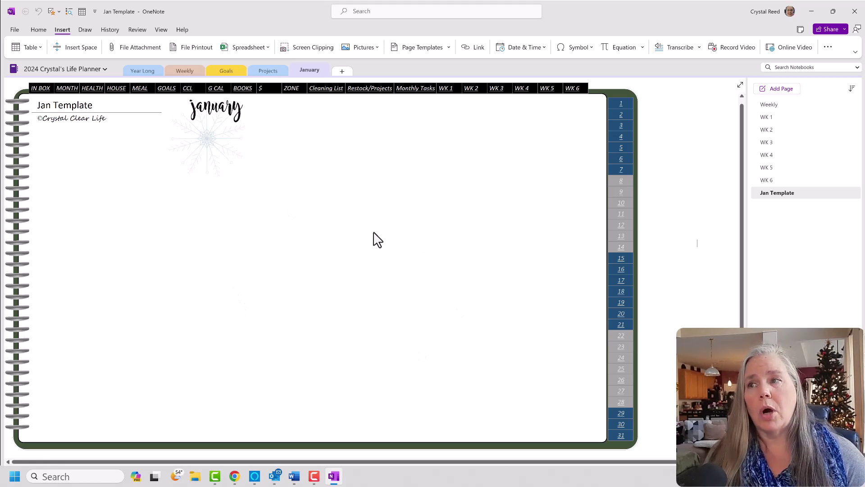
Duplicate the Jan Template page into the January section of the 2024 planner and open the duplicate
right_click(776, 195)
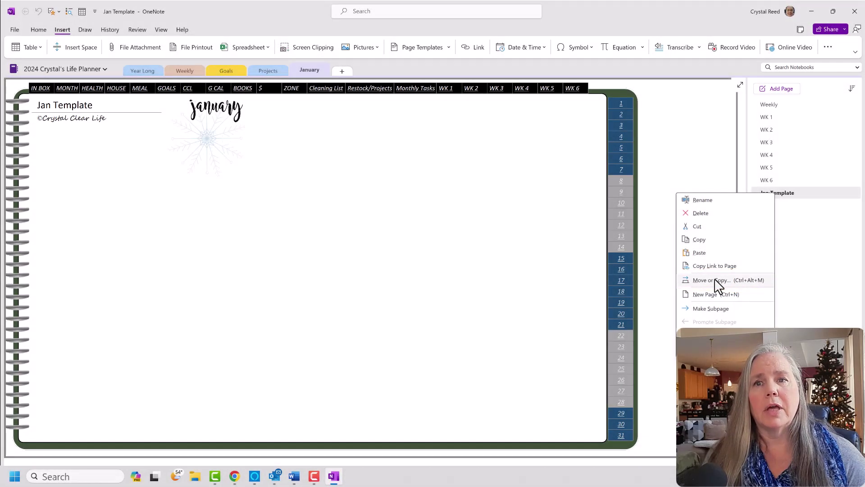
click(712, 280)
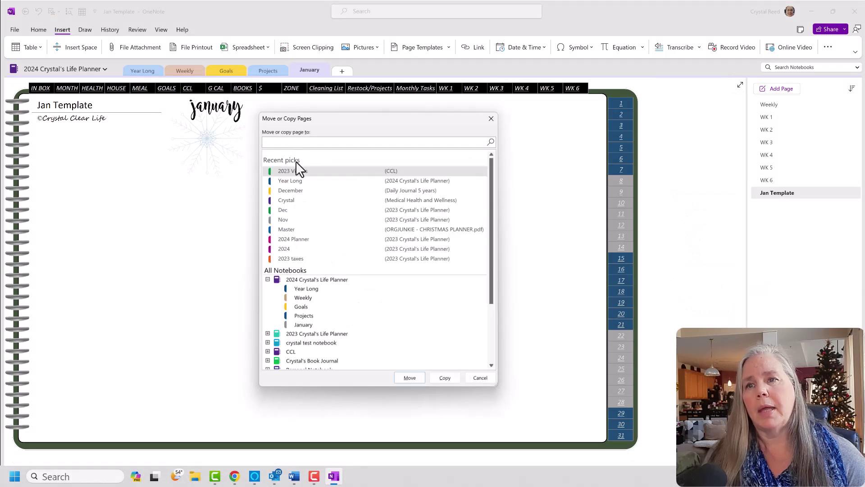
click(311, 325)
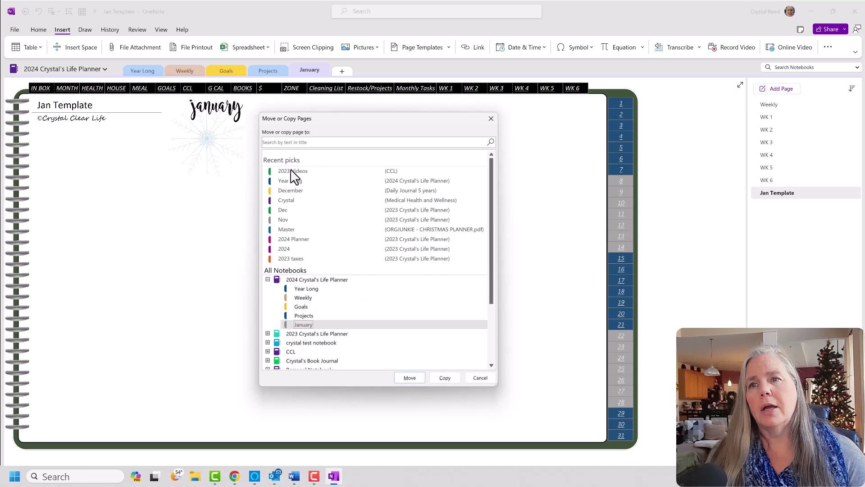
click(436, 377)
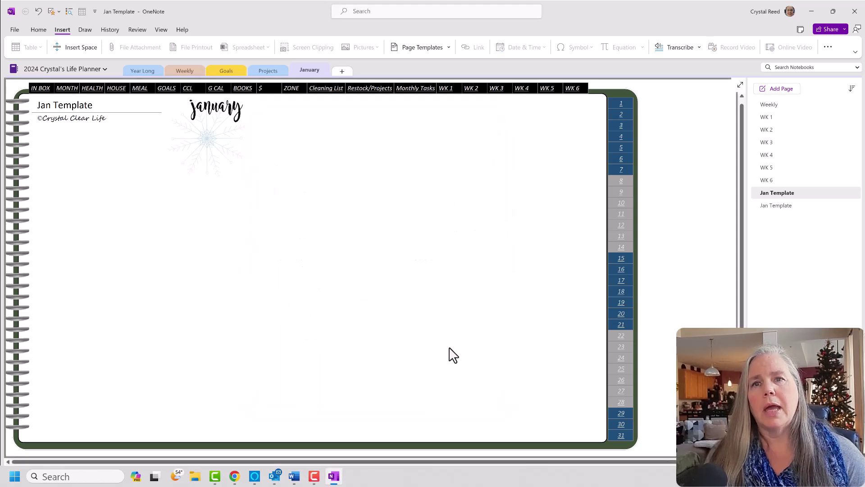
click(771, 207)
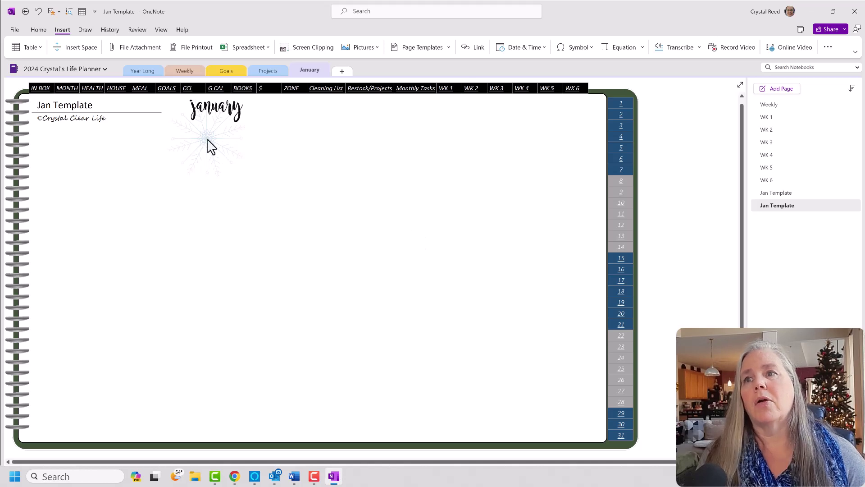
Copy the January columns, including the blank cells above them, from the calendar table on the 2024 Year Long Plan page
click(139, 71)
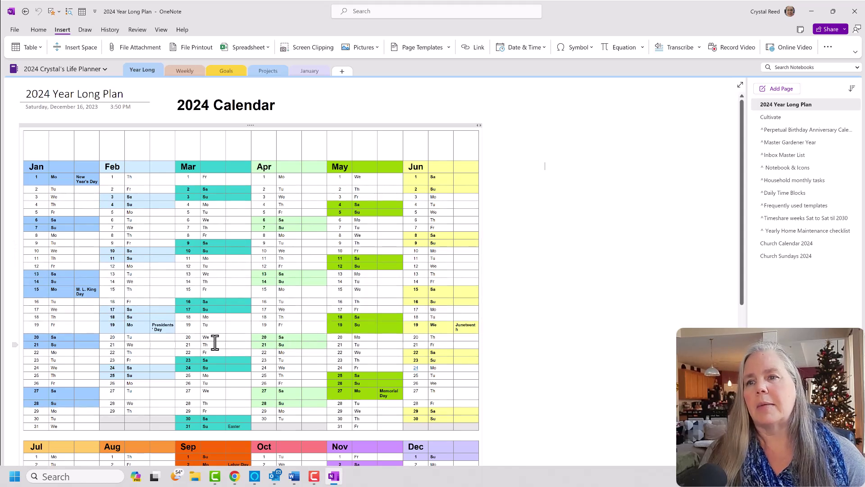
drag(31, 140, 72, 422)
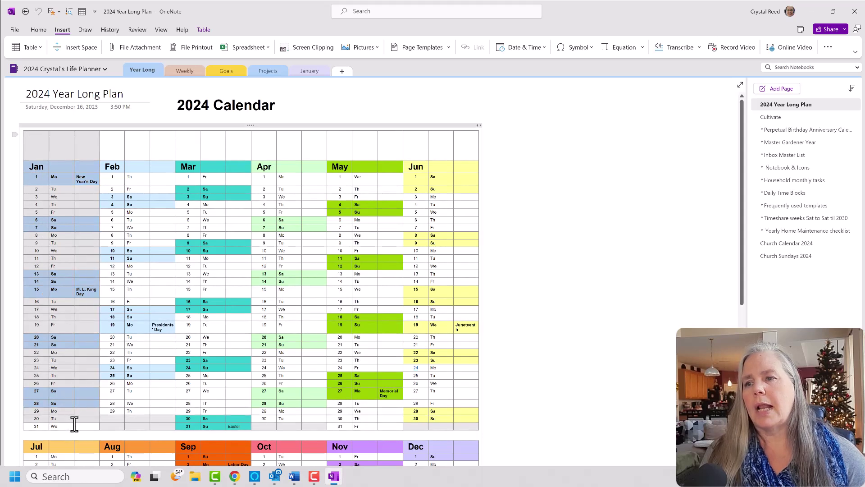
right_click(79, 169)
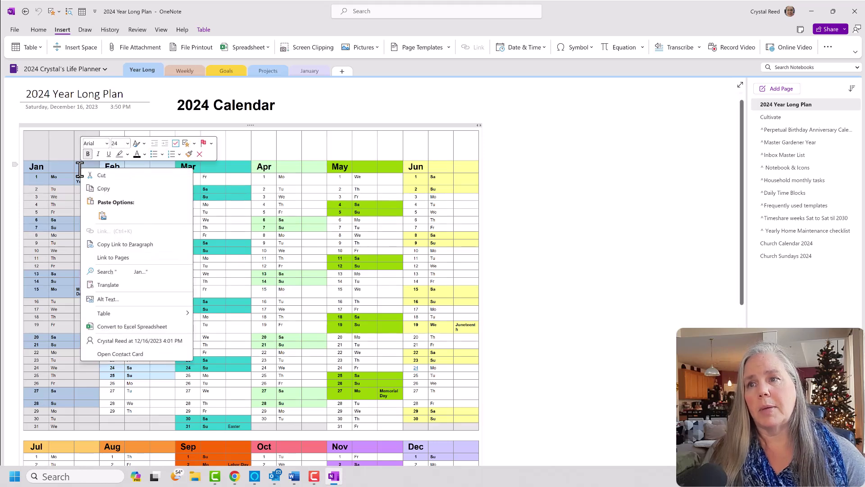
click(101, 189)
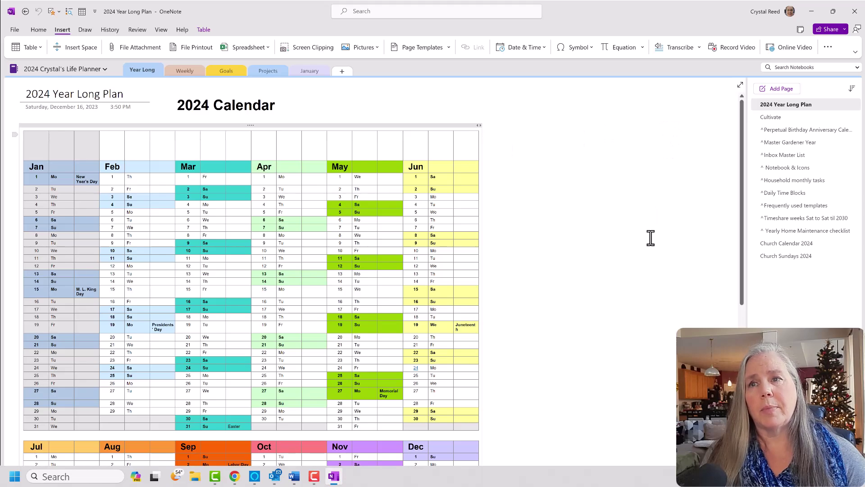
scroll(295, 331, down, 4)
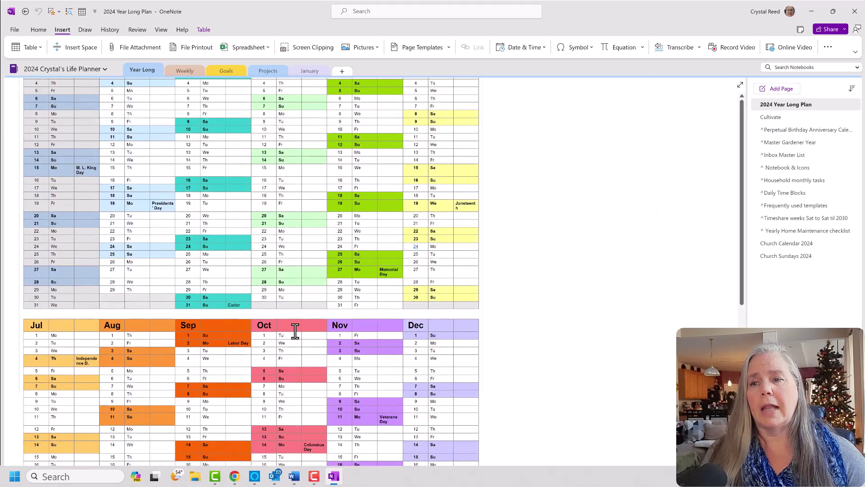
scroll(295, 331, down, 2)
scroll(296, 326, up, 3)
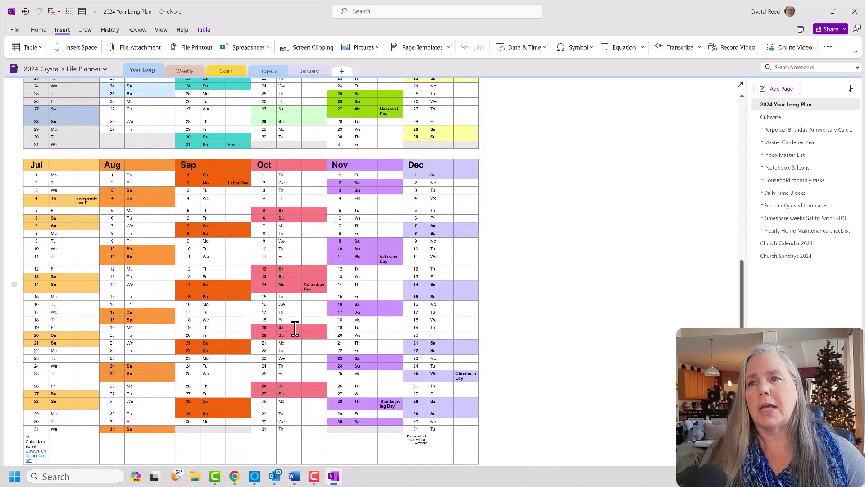
scroll(296, 325, up, 3)
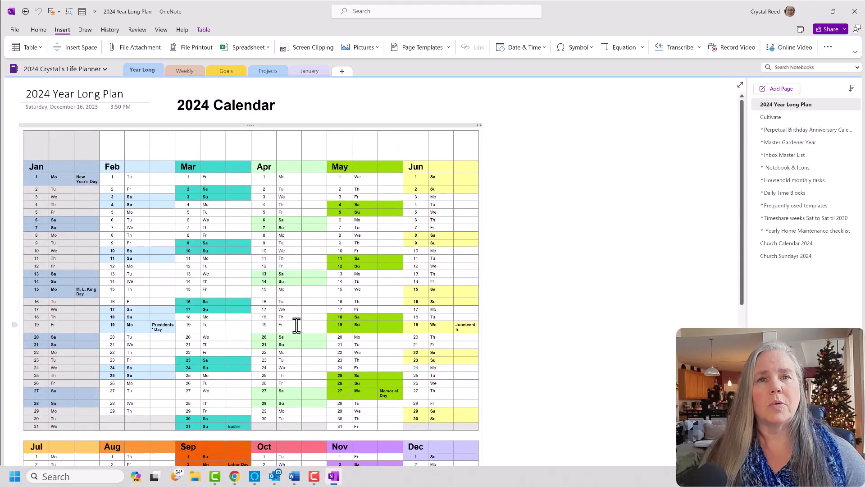
right_click(42, 381)
click(73, 247)
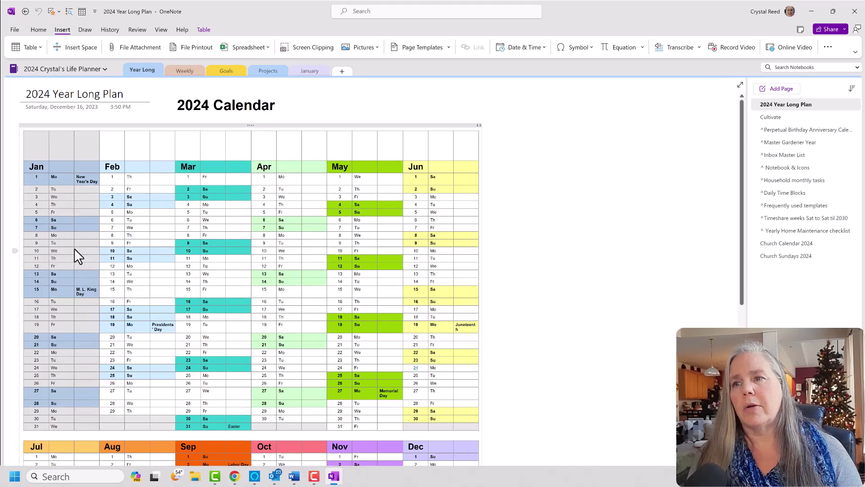
Paste the copied January columns onto the duplicate Jan Template page and place them beneath the page title, beside the spiral binding
click(314, 70)
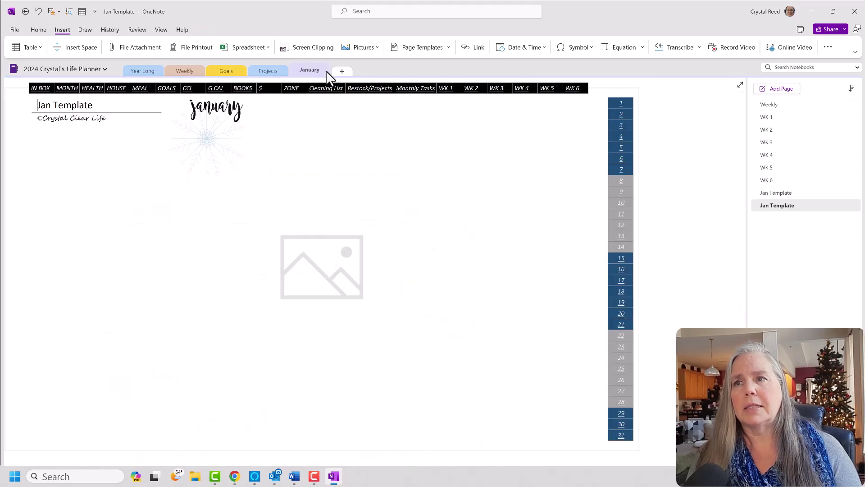
right_click(667, 139)
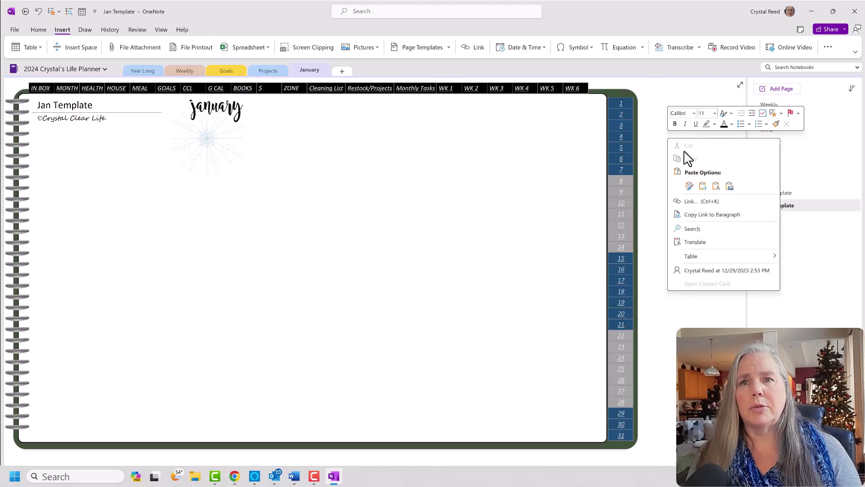
click(689, 186)
drag(690, 140, 67, 133)
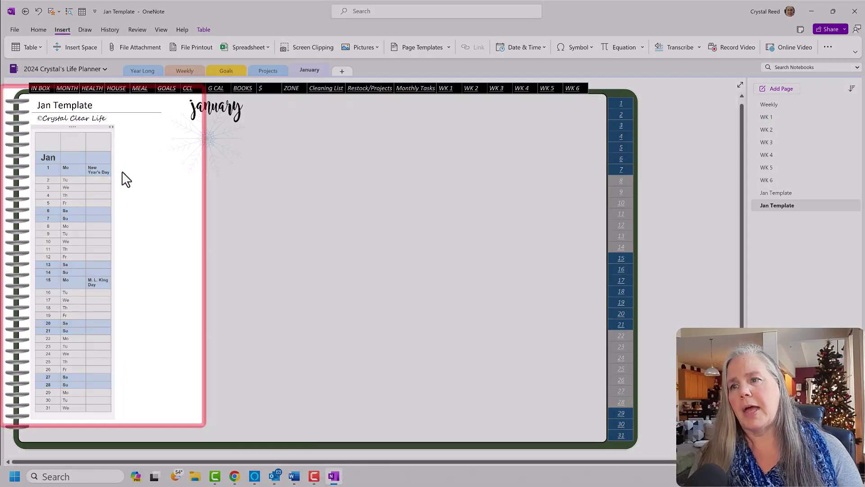
click(178, 218)
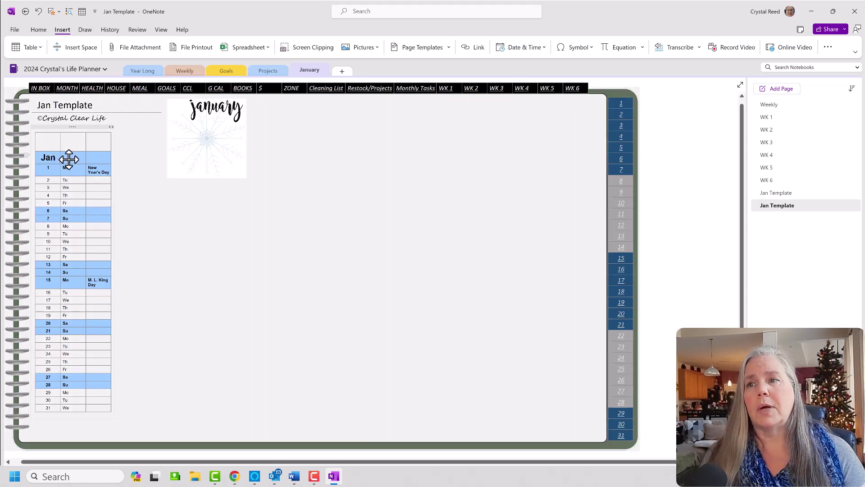
drag(67, 160, 87, 162)
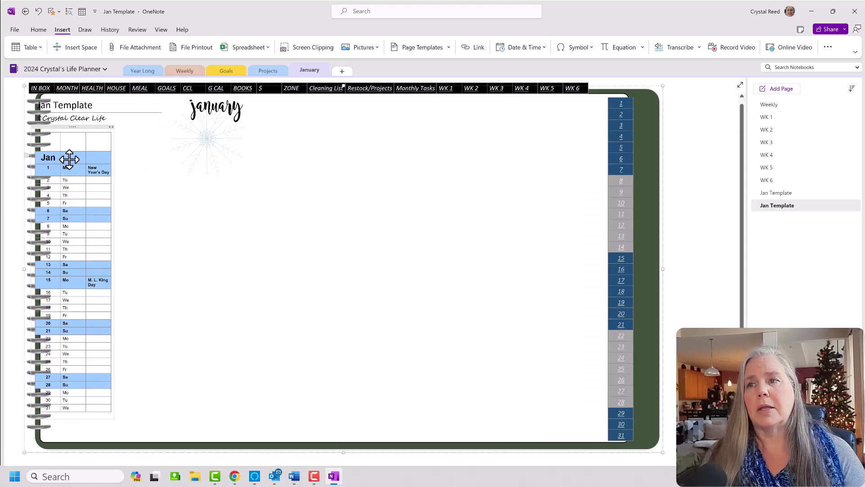
click(38, 11)
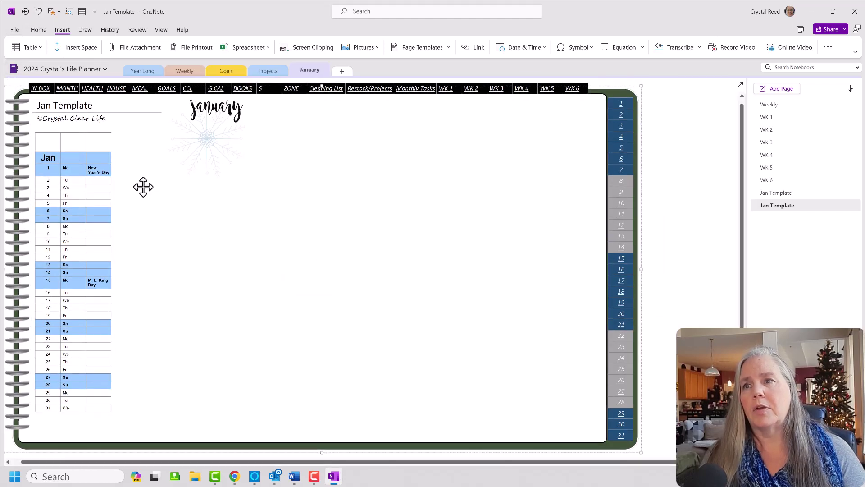
Try brown shading on the day 1 cell of the January calendar table, and undo it
click(50, 170)
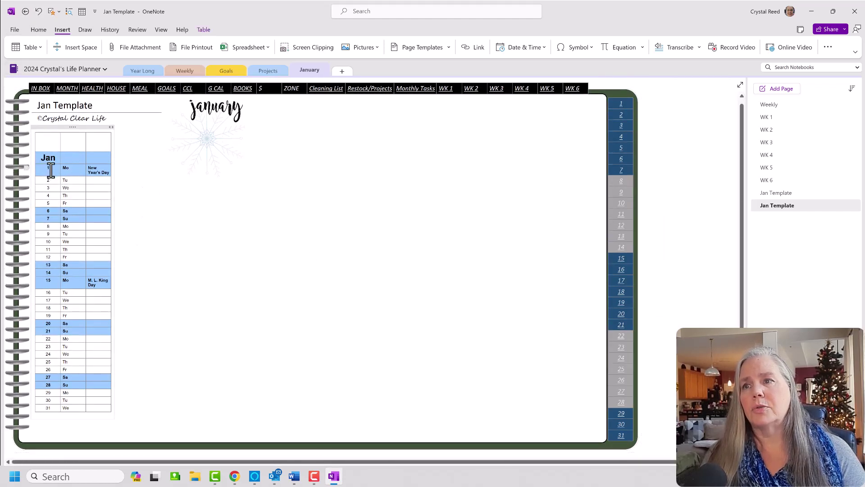
right_click(50, 172)
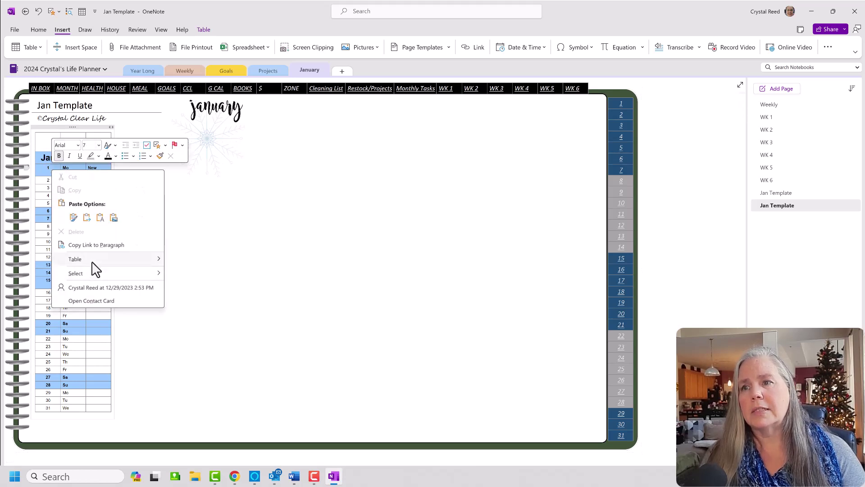
mouse_move(141, 258)
mouse_move(232, 406)
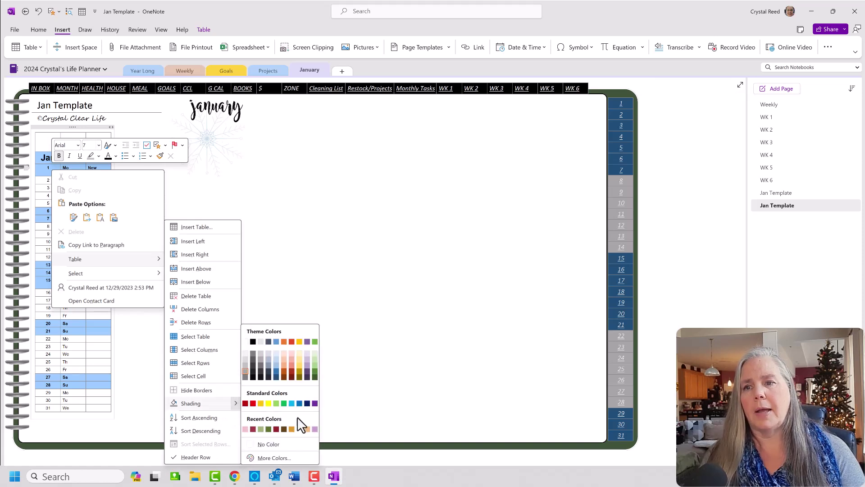
click(284, 429)
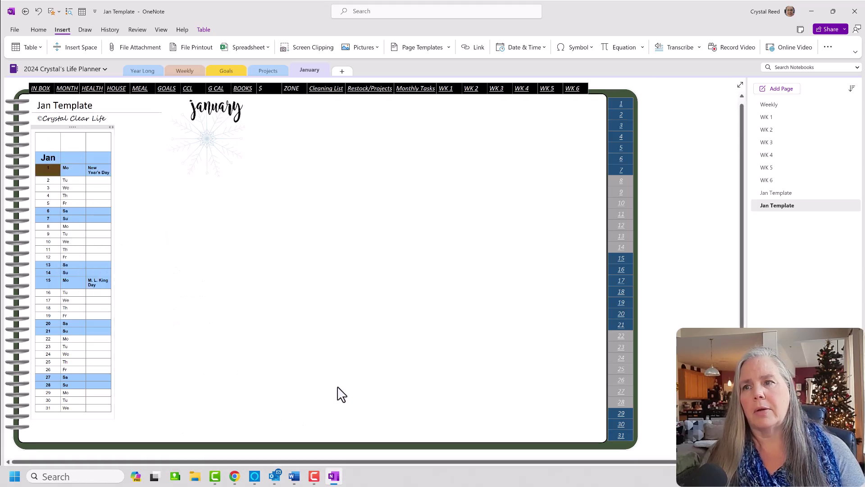
click(39, 12)
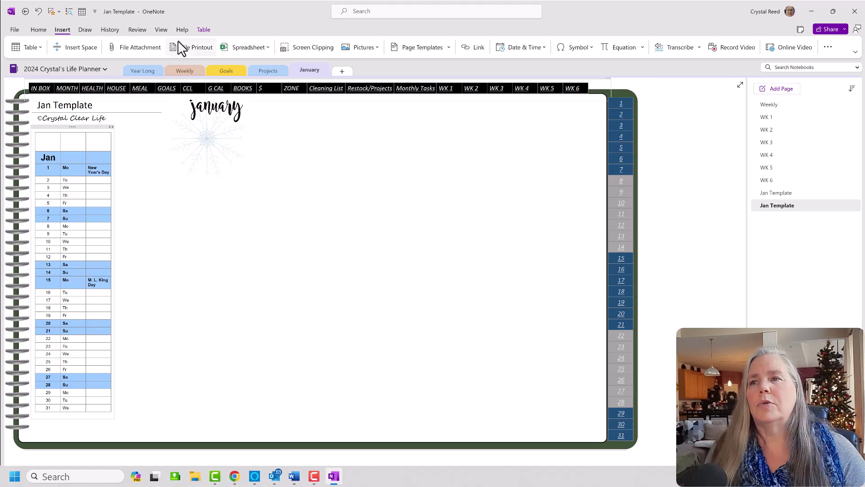
Insert a table with 1 column and 5 rows and place it to the right of the January calendar, below the january heading
click(662, 125)
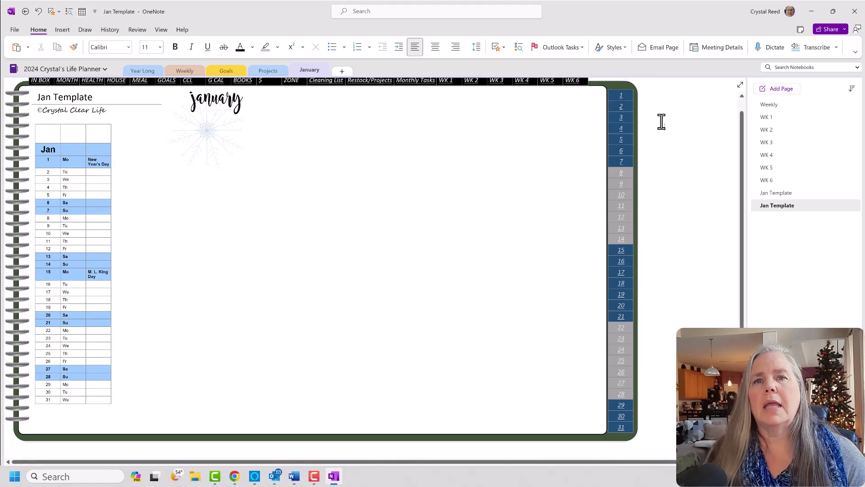
click(83, 12)
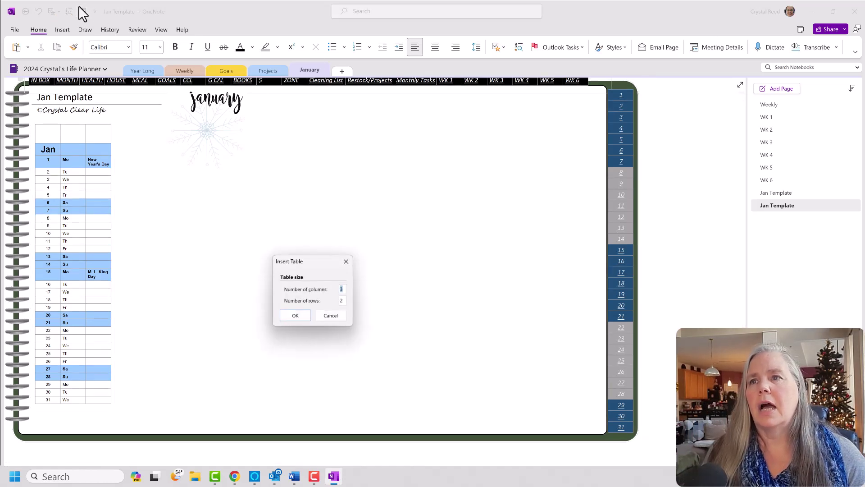
text(1)
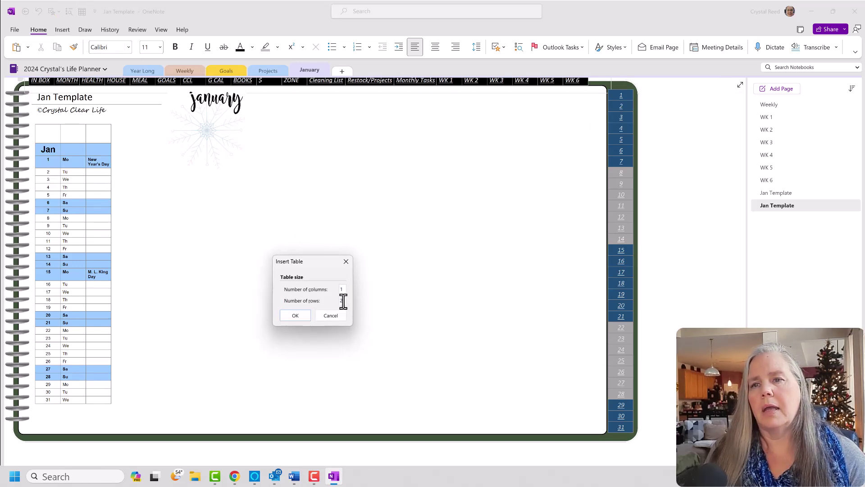
text(5)
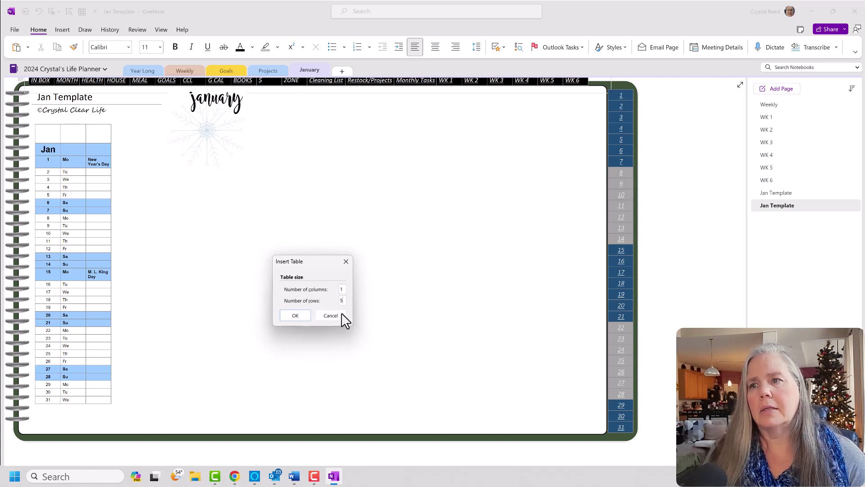
click(296, 315)
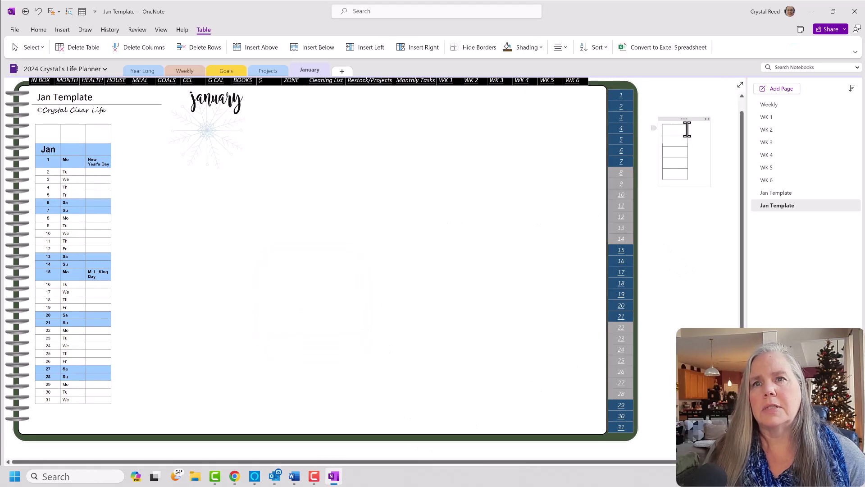
drag(684, 120, 170, 152)
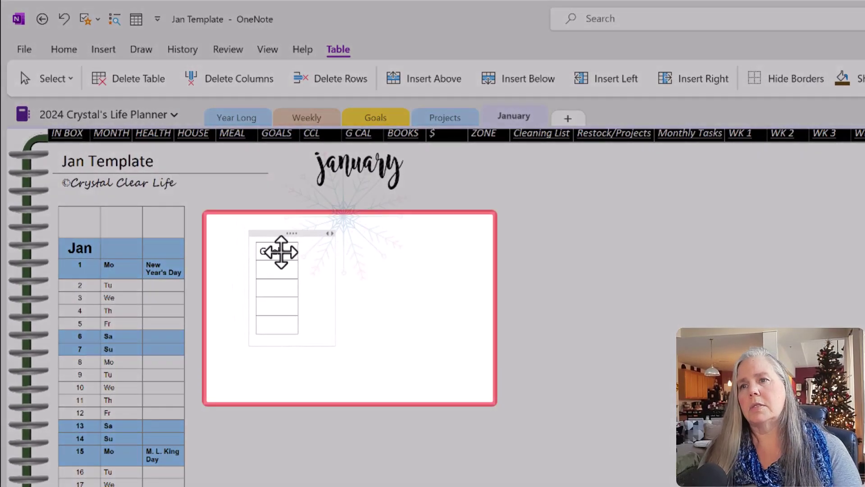
Enter the heading "Goals for January" in the first row of the one-column table, correcting any misspelling
text(G)
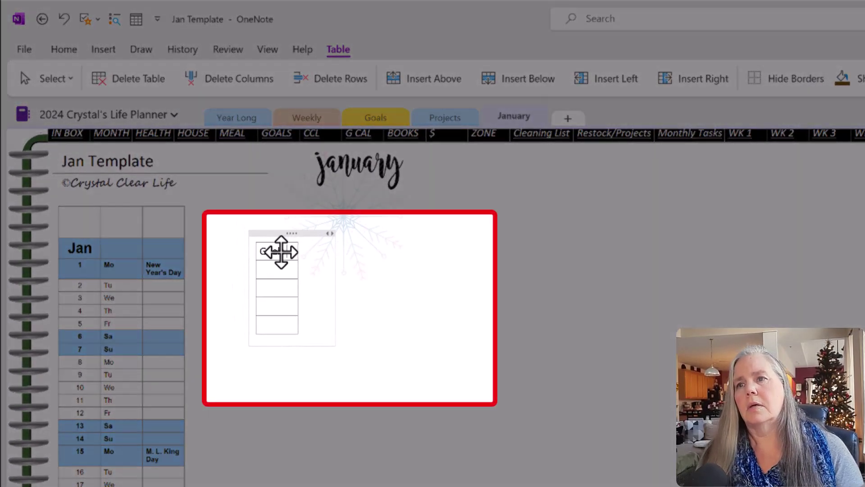
text(ratitude J)
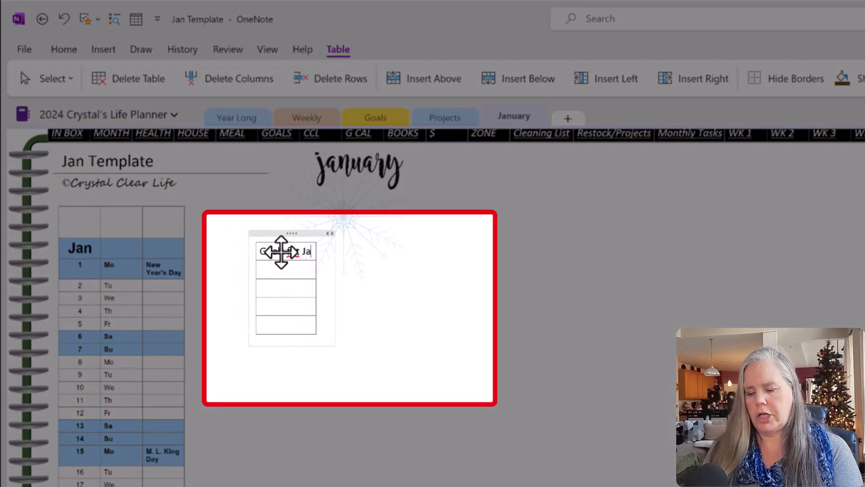
text(anuary)
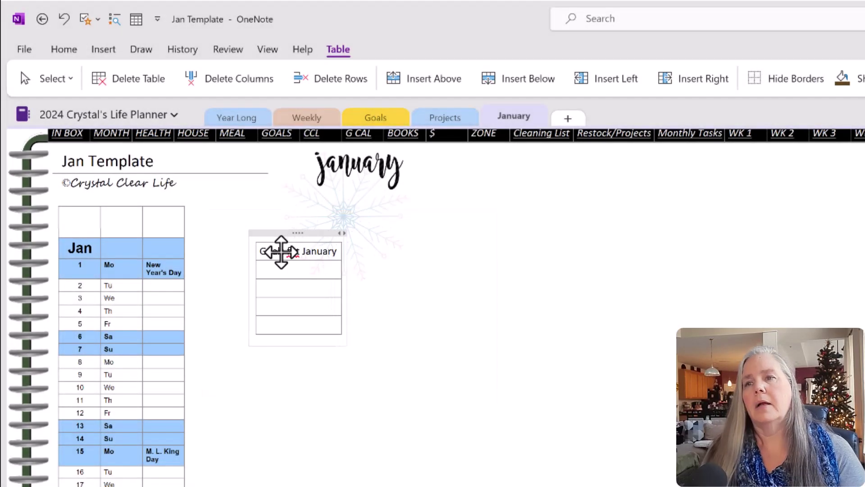
click(305, 252)
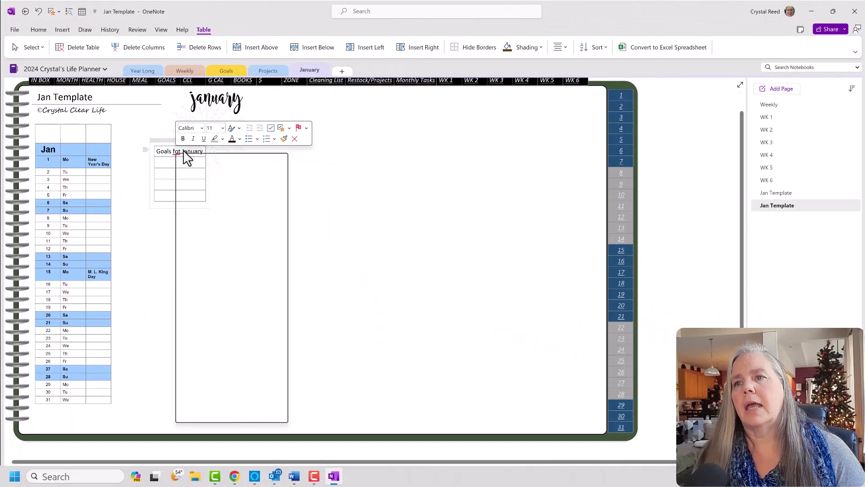
right_click(187, 157)
click(195, 177)
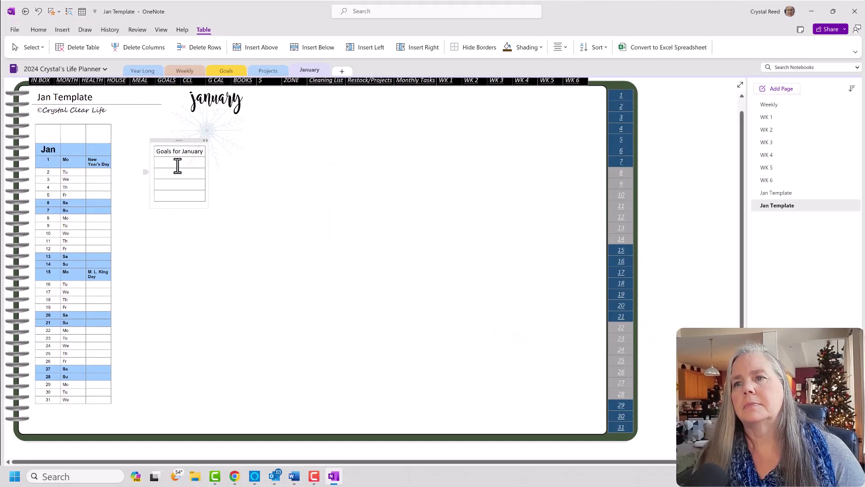
Shade the "Goals for January" heading cell grey
drag(155, 151, 204, 151)
right_click(206, 159)
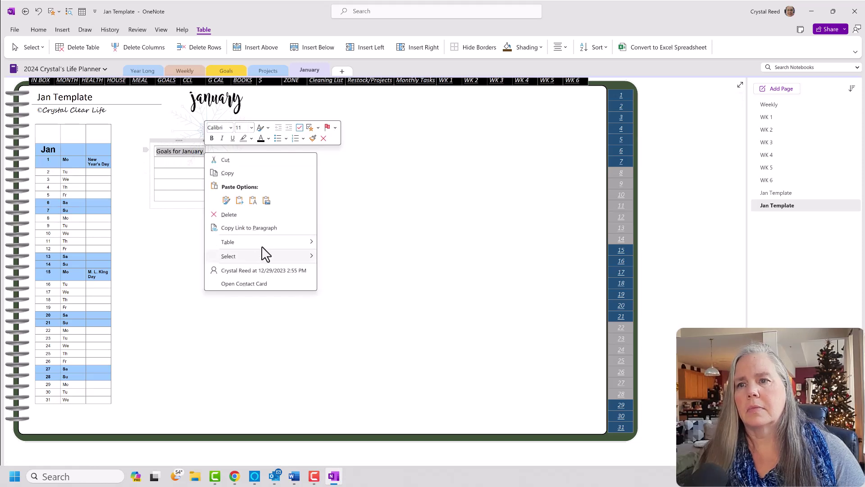
mouse_move(299, 243)
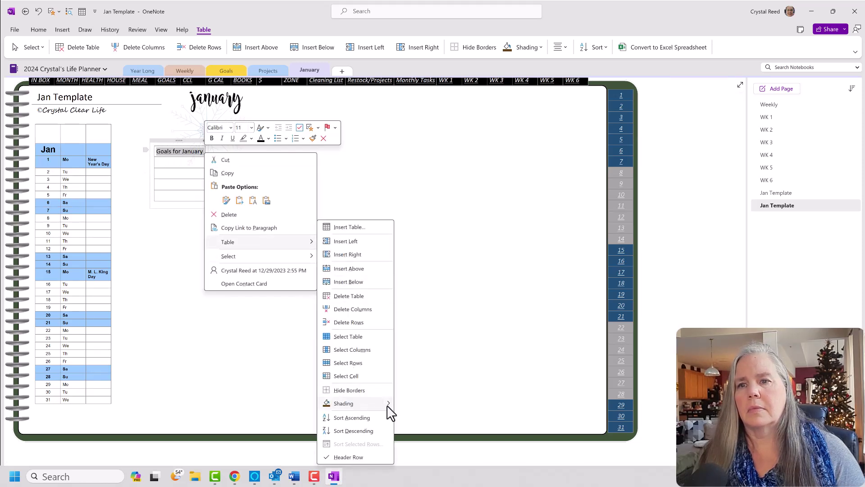
mouse_move(387, 405)
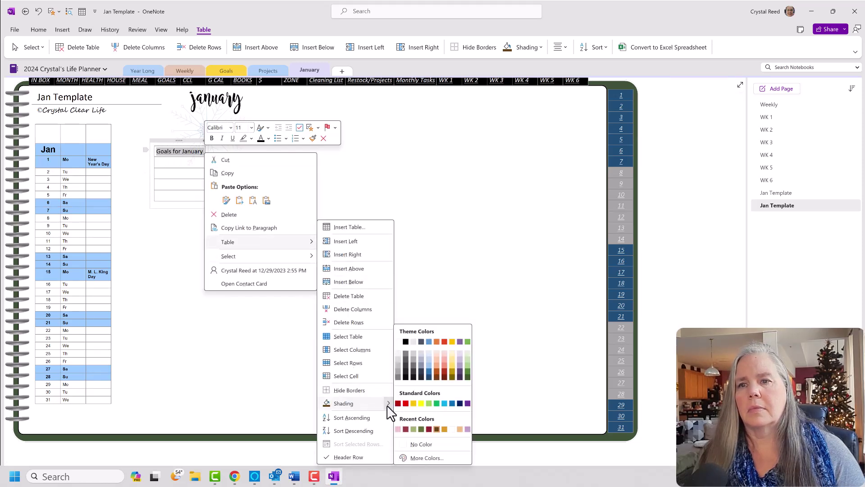
click(397, 371)
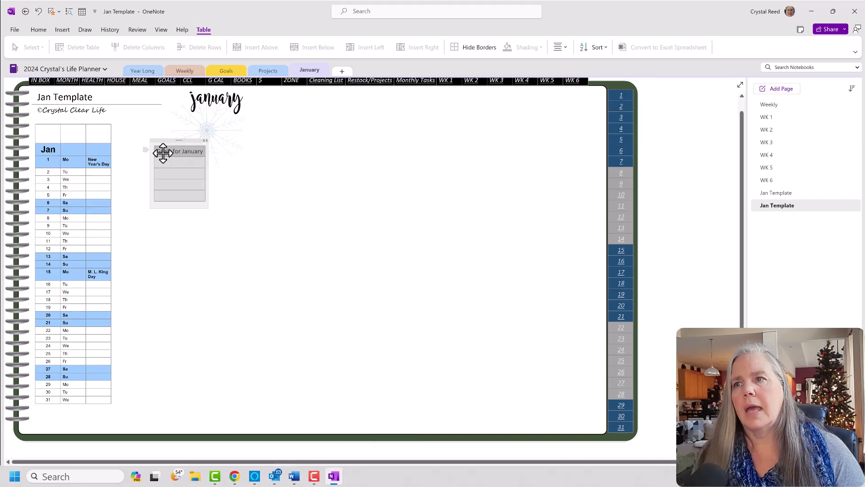
click(159, 245)
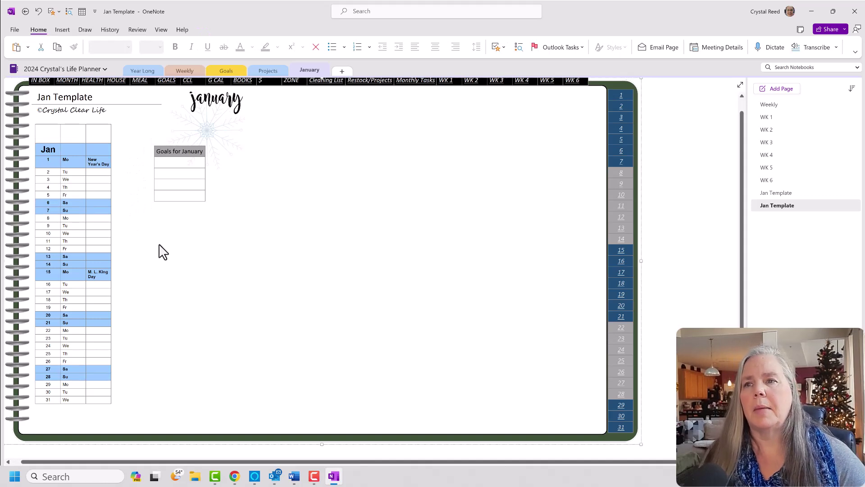
Insert a table with 2 columns and 15 rows and place it to the right of the goals table, near the page's upper middle
click(311, 170)
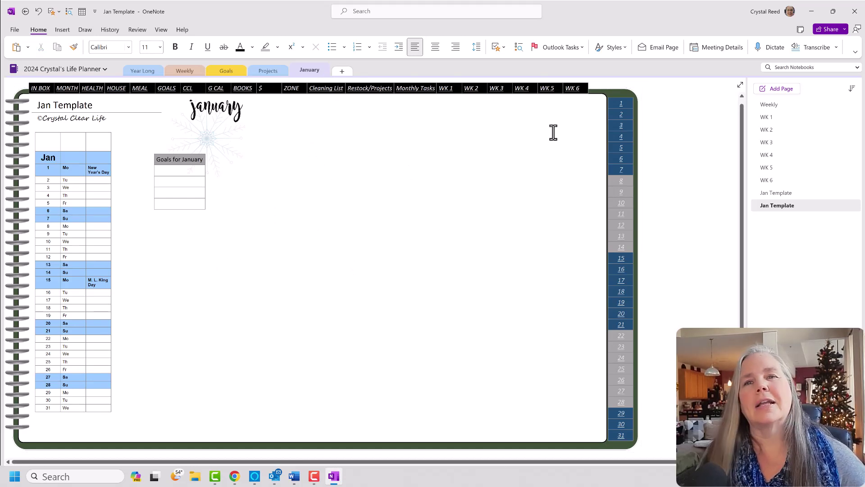
click(665, 124)
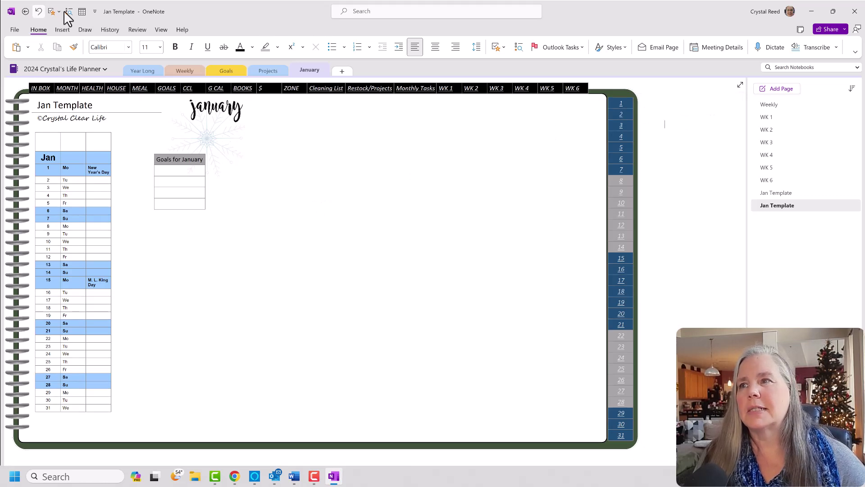
click(81, 11)
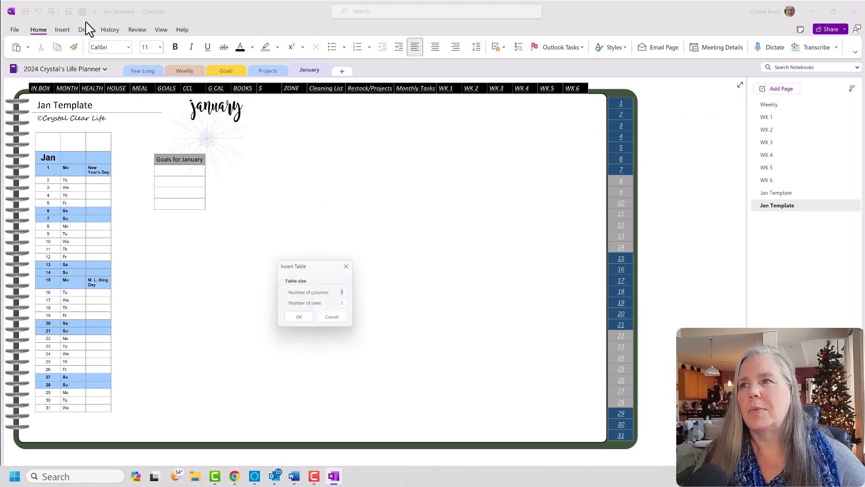
double_click(337, 301)
text(15)
click(307, 313)
mouse_move(676, 129)
mouse_down()
mouse_move(697, 144)
mouse_move(695, 193)
mouse_move(688, 116)
mouse_move(390, 120)
mouse_up()
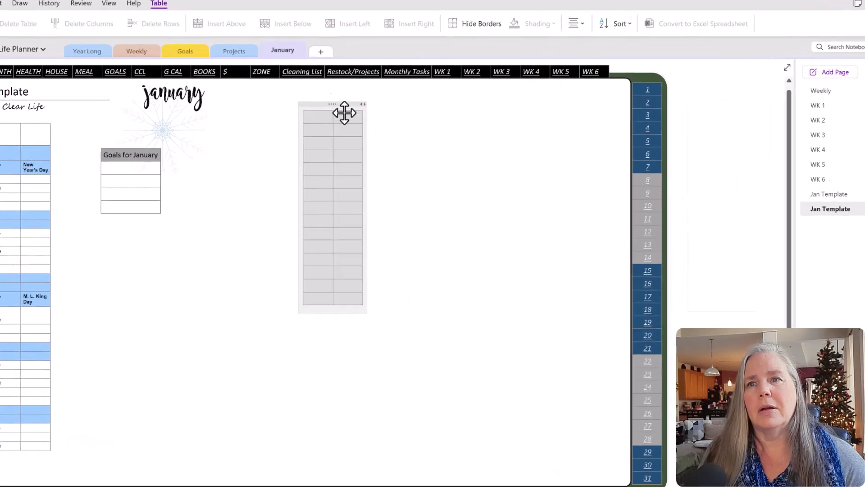
Add a line above the two-column table and enter the heading "Currently" there
click(362, 131)
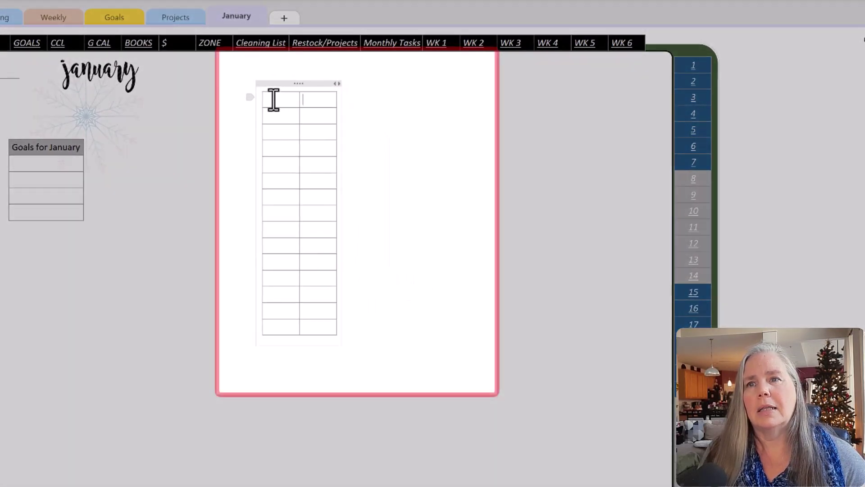
key(Return)
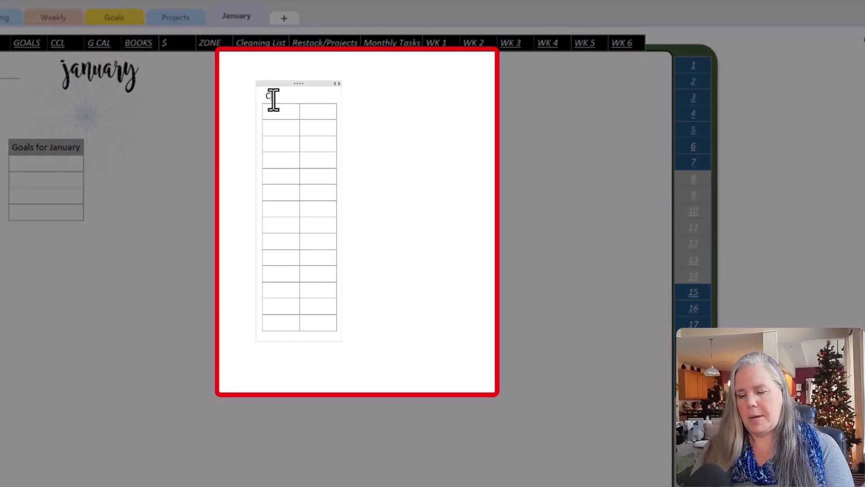
text(Curre)
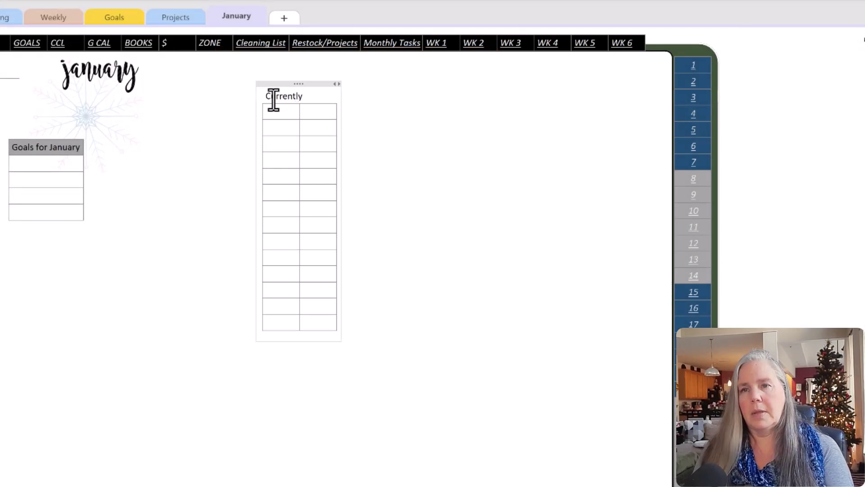
text(ntly)
Change the font of the "Currently" heading above the two-column table to Harrington
drag(317, 91, 264, 96)
click(275, 98)
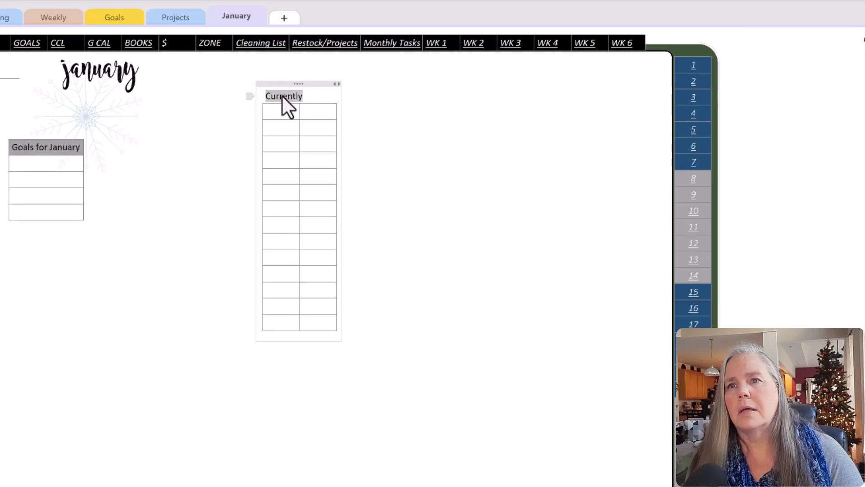
right_click(282, 96)
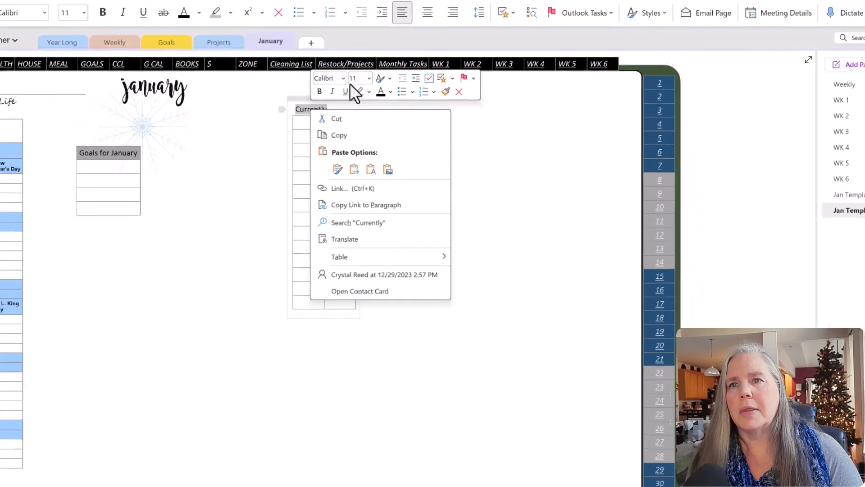
click(321, 59)
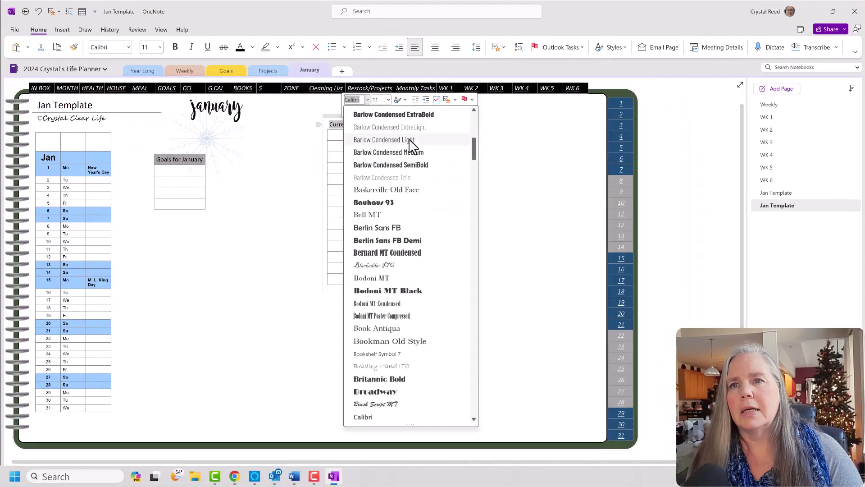
scroll(442, 170, up, 6)
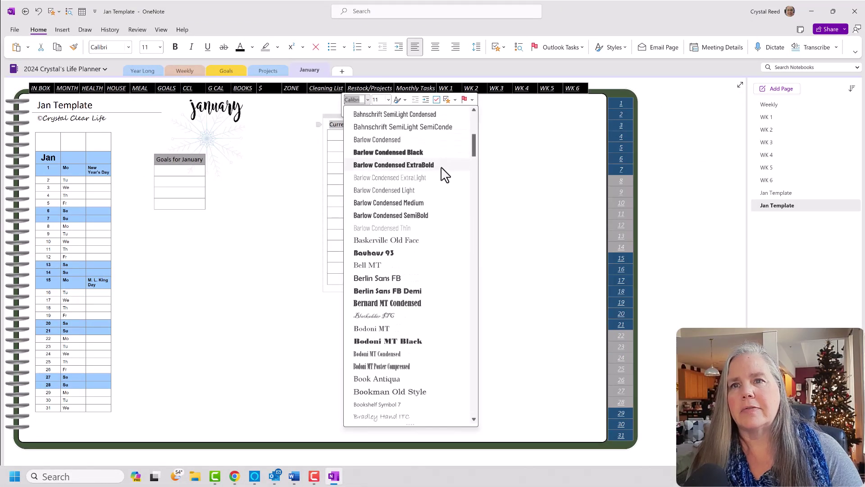
scroll(441, 169, up, 3)
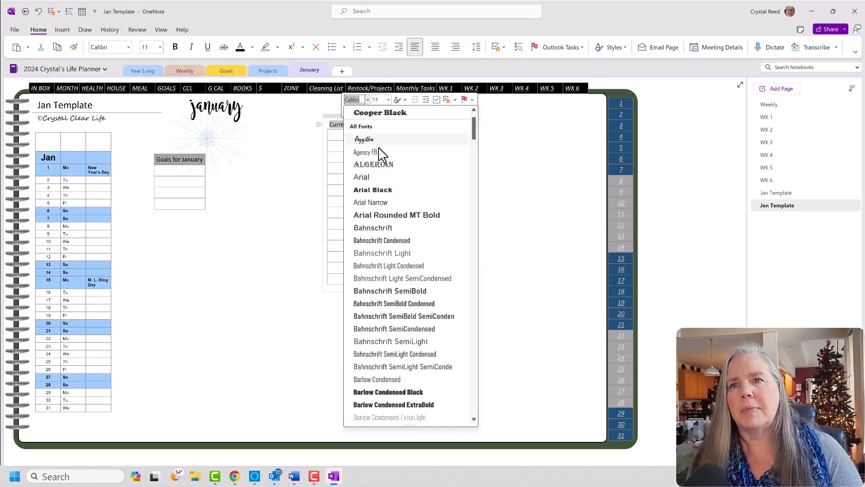
click(374, 125)
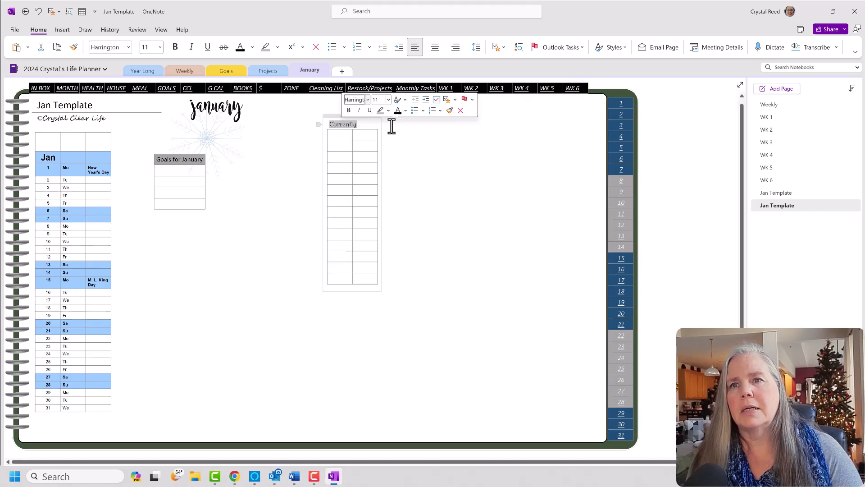
Format the "Currently" heading with a dark blue font colour, bold, at size 14
click(253, 49)
click(277, 47)
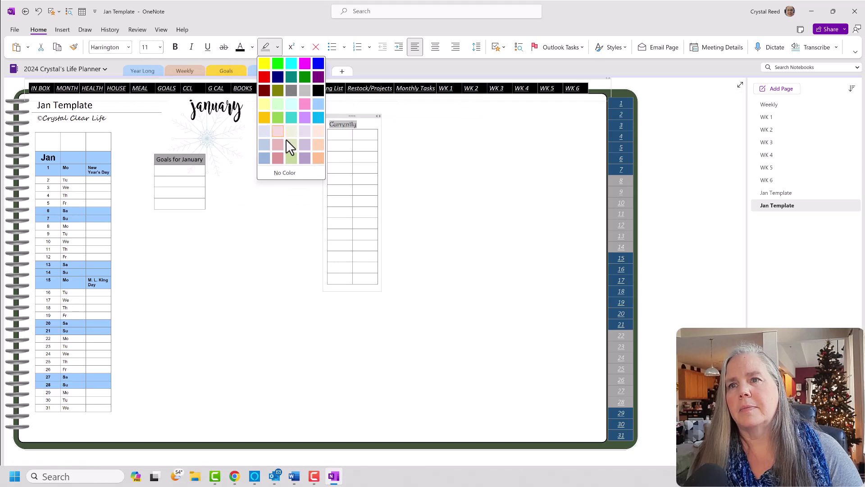
click(253, 46)
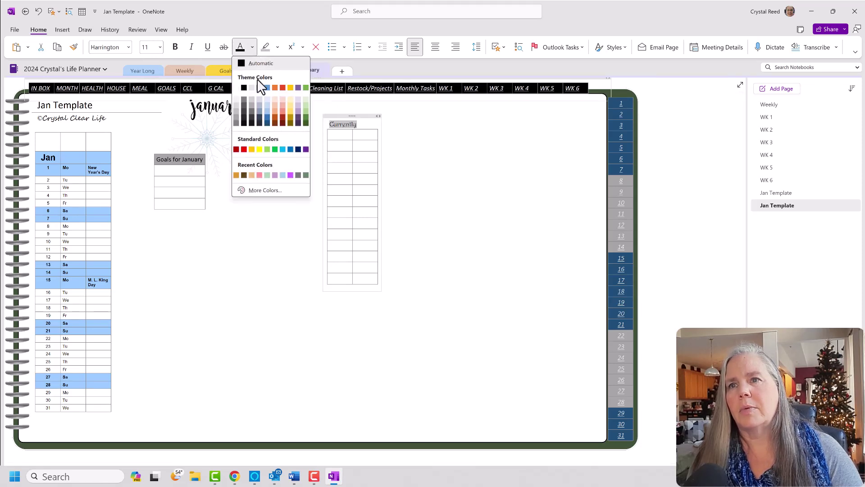
click(267, 121)
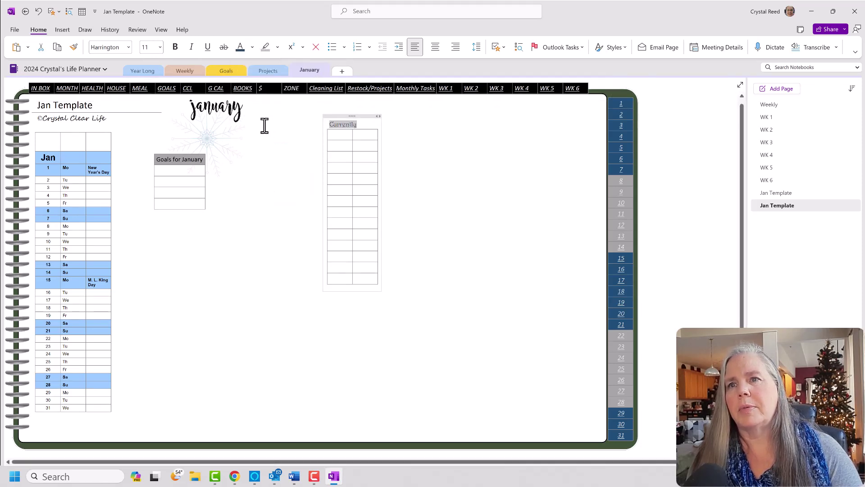
click(175, 47)
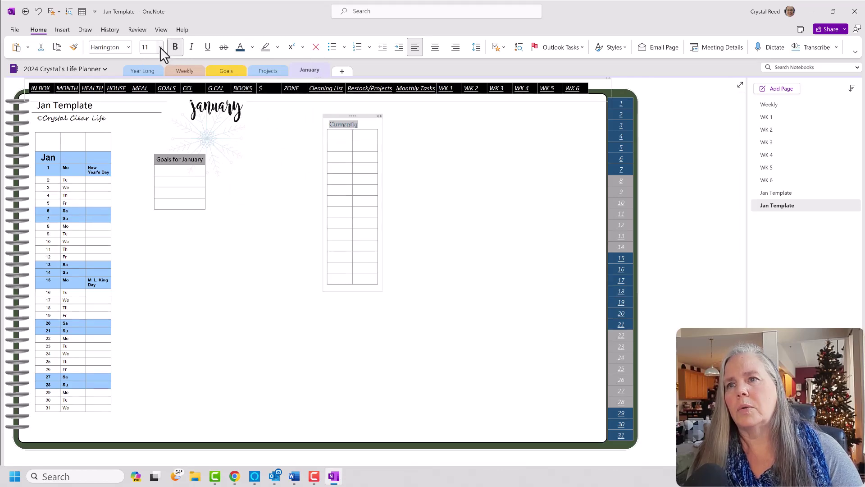
click(160, 47)
click(148, 158)
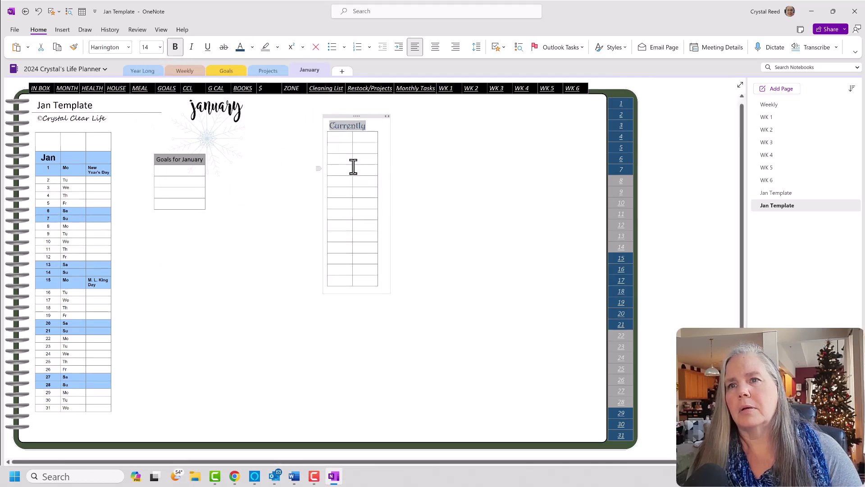
click(417, 164)
Enter "Reading", "Watchung" and "Eating" in the first three rows of the "Currently" table's first column
click(343, 138)
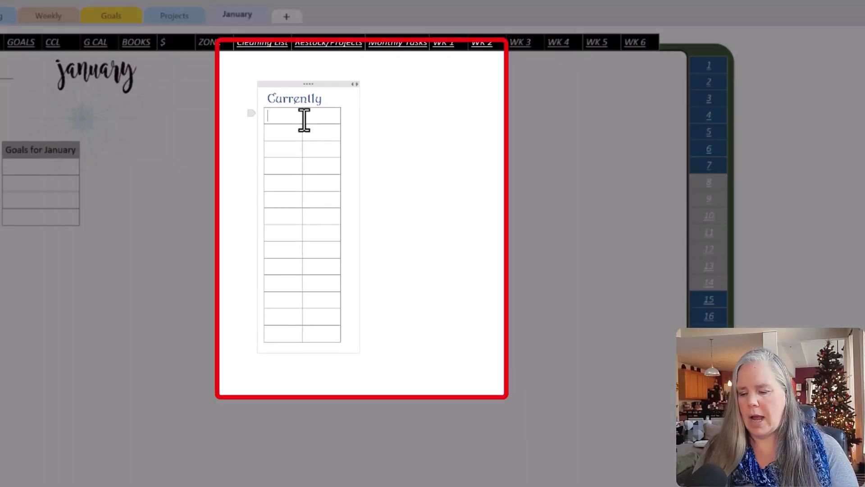
text(Reading)
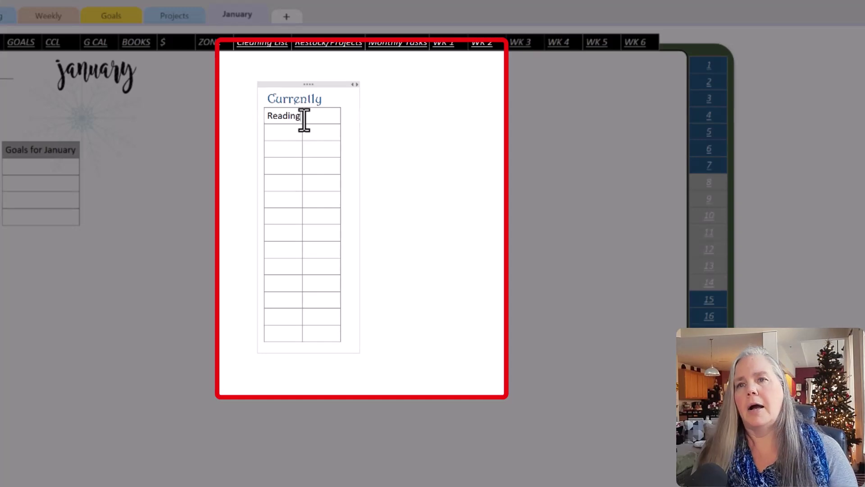
key(Return)
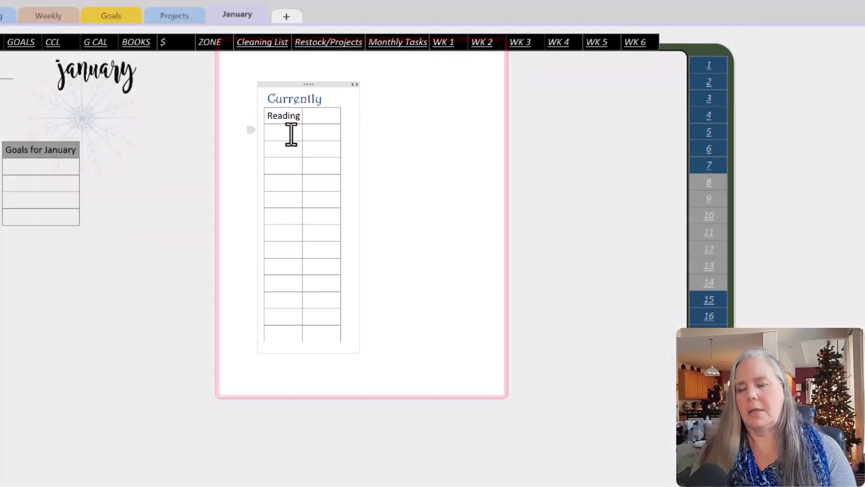
text(wa)
text(tching Ea)
text(t)
key(BackSpace)
key(BackSpace)
key(BackSpace)
key(BackSpace)
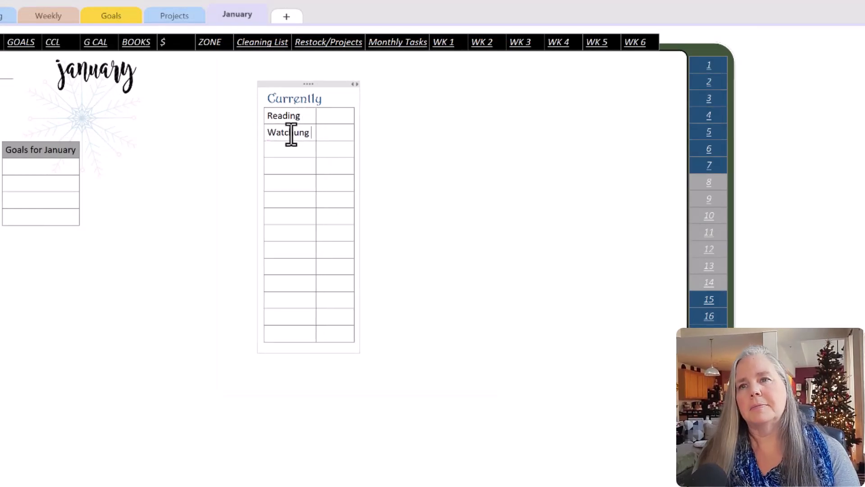
click(290, 152)
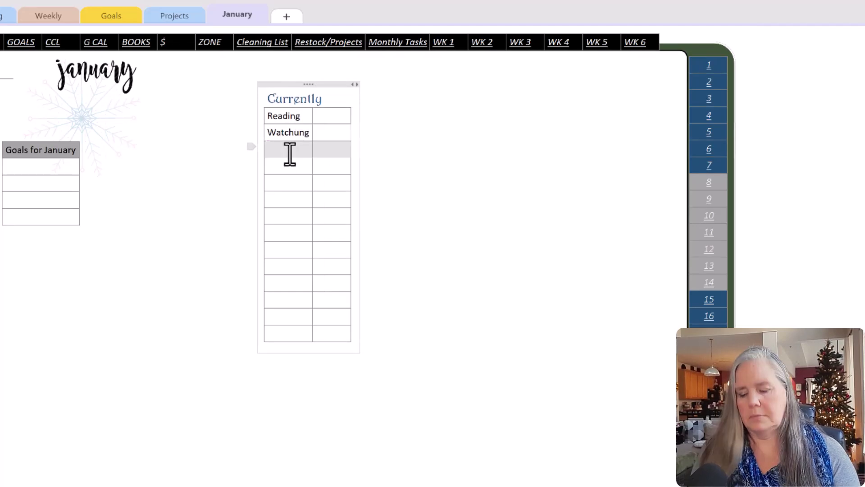
text(Eating)
Enter "Dreaming about", "Excited for", "palnning" and "travel" in the following four rows of the "Currently" table's first column
click(304, 166)
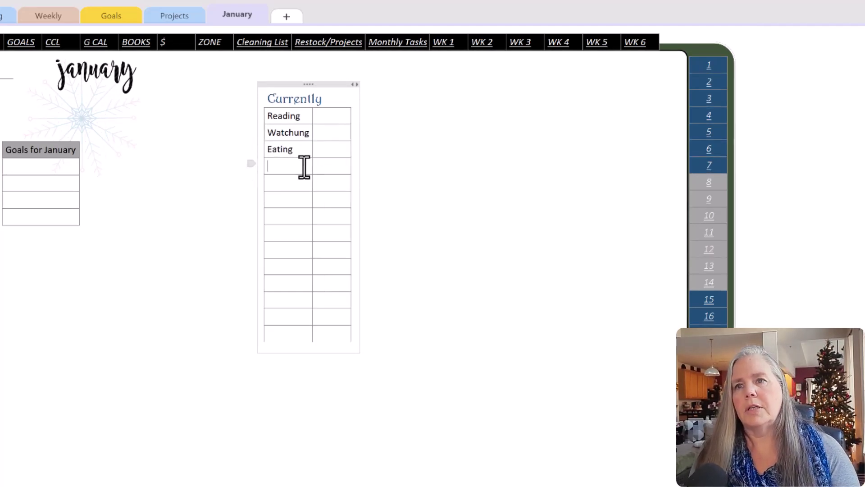
text(Dre)
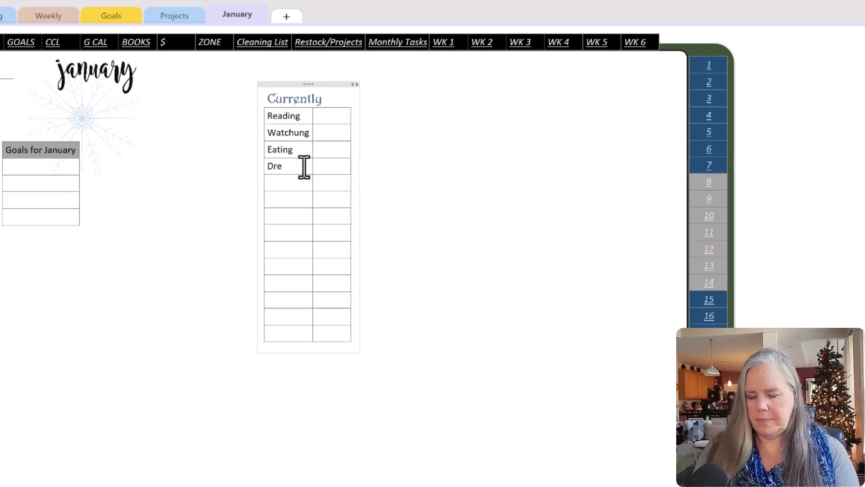
text(aming about)
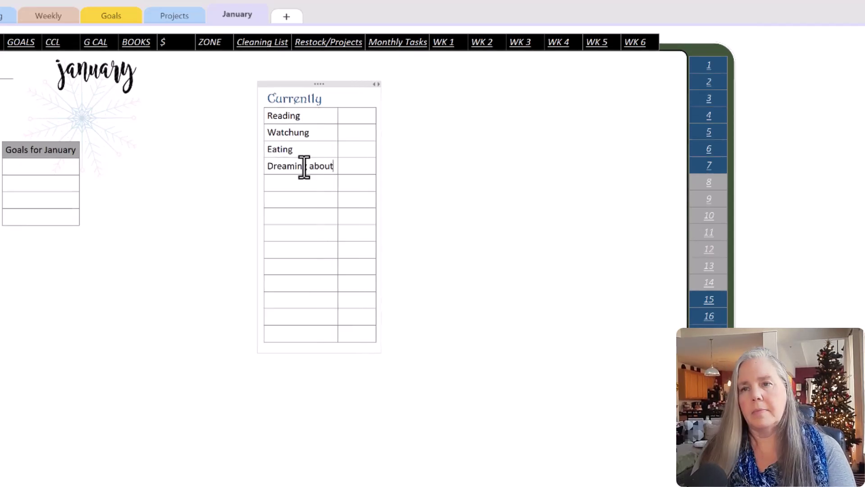
click(299, 186)
text(ex)
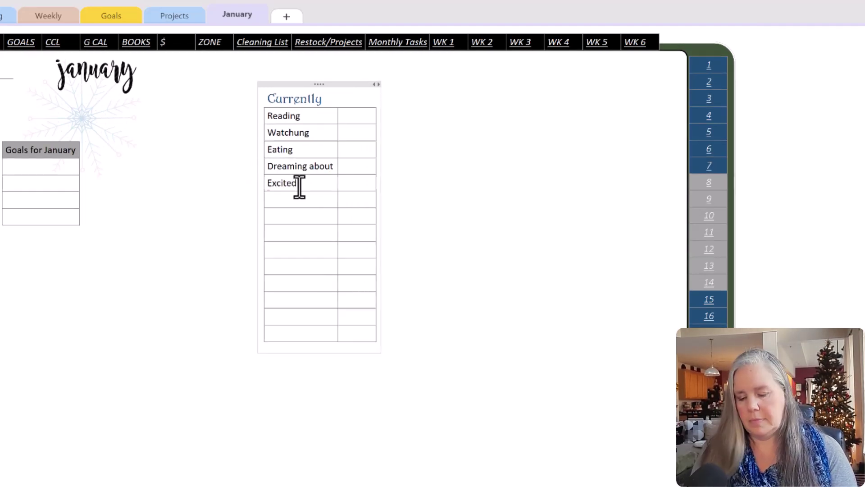
click(299, 199)
text(paln)
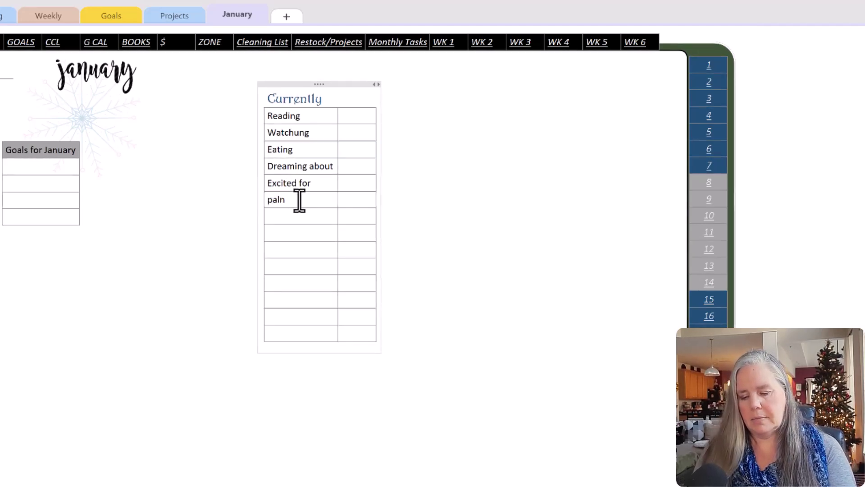
text(ning)
click(296, 216)
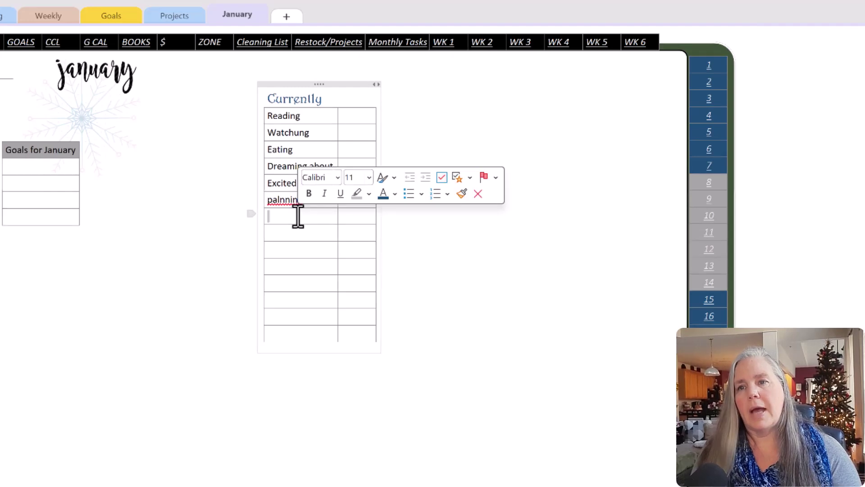
text(travel)
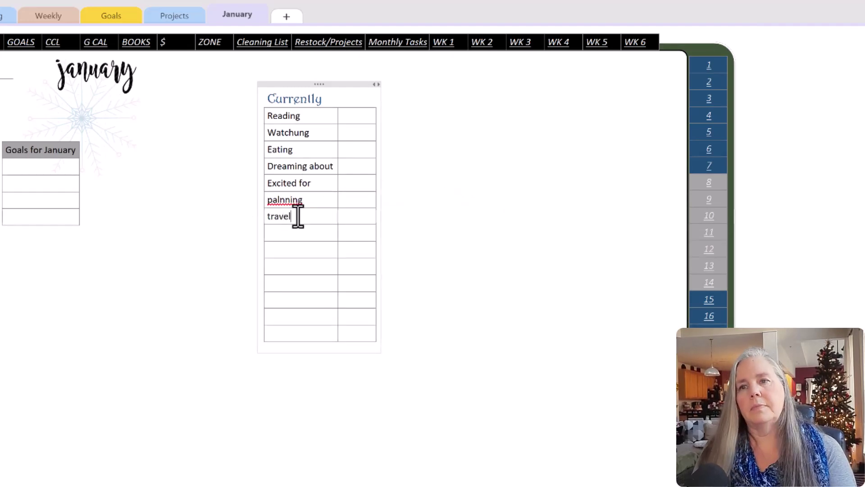
key(Return)
Correct the misspelled "palnning" entry to "planning" using the suggested spelling
right_click(297, 202)
click(293, 201)
right_click(294, 201)
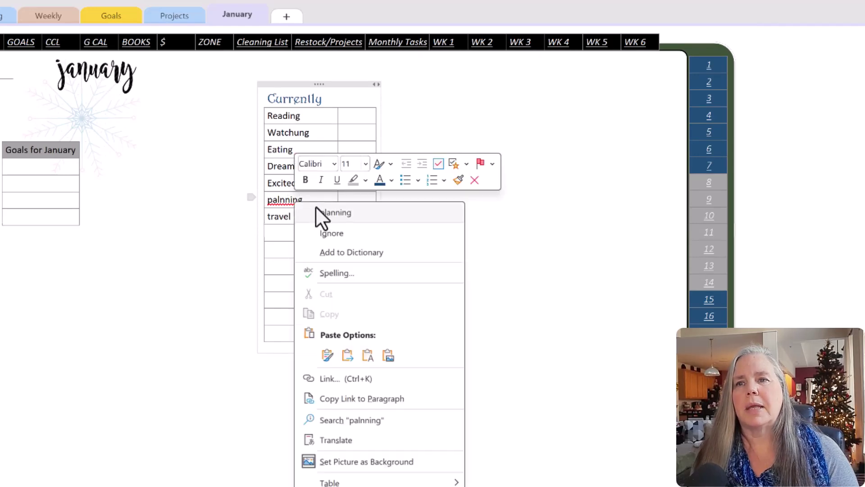
click(315, 210)
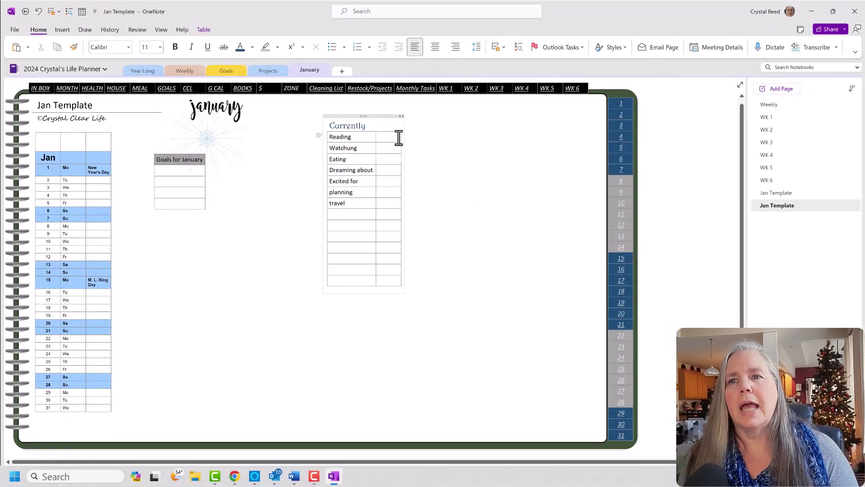
Widen the container of the "Currently" table, narrow its first column and widen the second to fill the space
drag(401, 116, 428, 116)
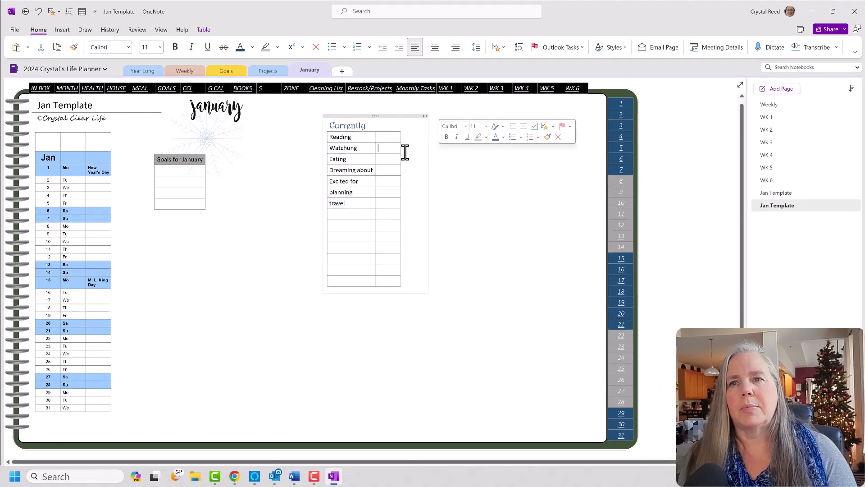
click(397, 147)
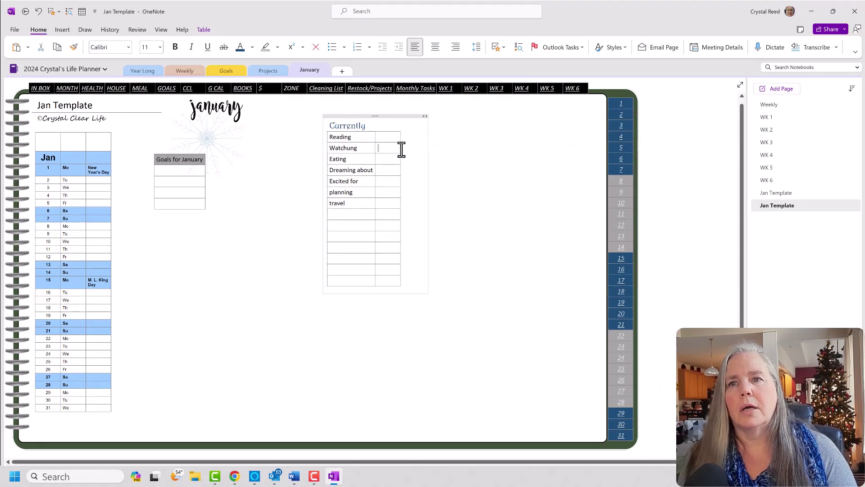
drag(400, 150, 439, 146)
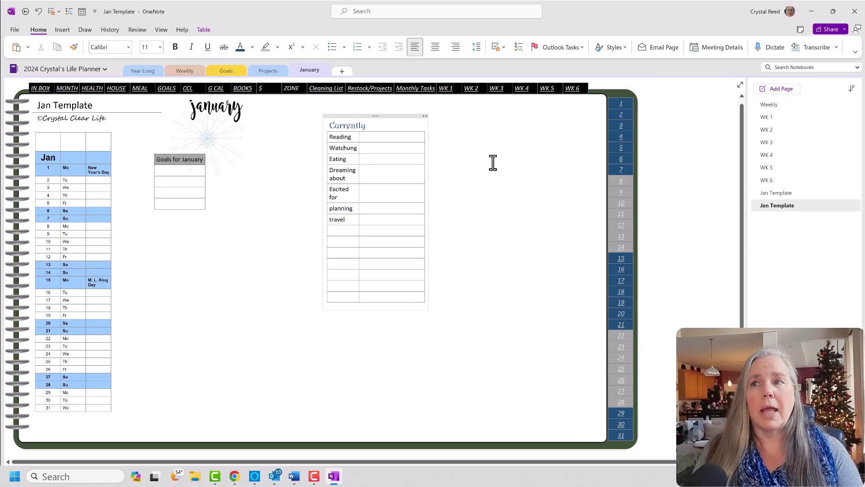
Open the Master Gardener Year page in the Year Long section and look through its monthly garden task lists
click(145, 70)
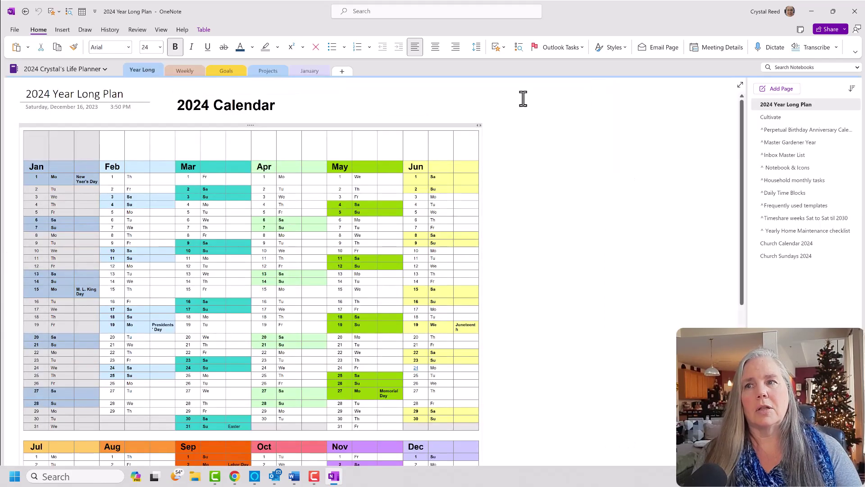
click(776, 143)
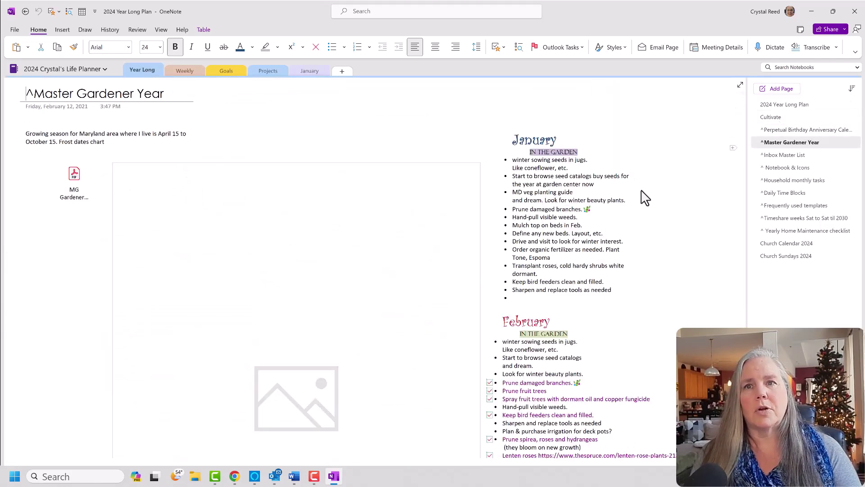
scroll(387, 275, down, 3)
scroll(386, 271, down, 10)
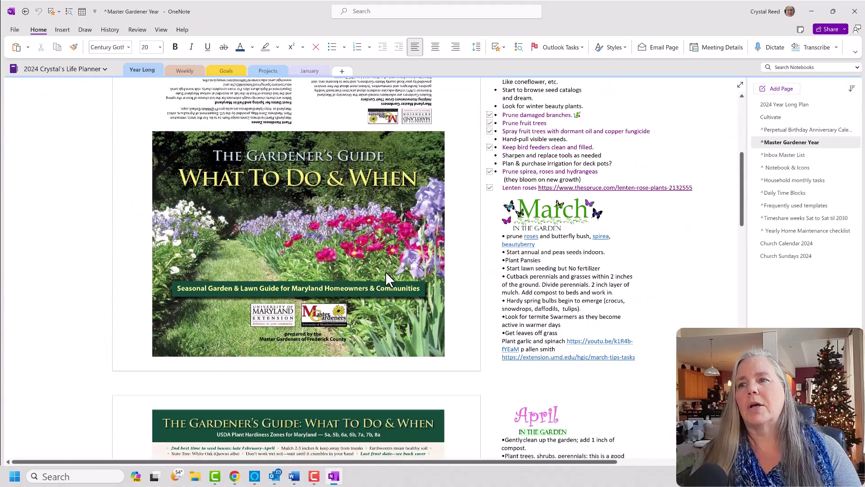
scroll(386, 277, down, 4)
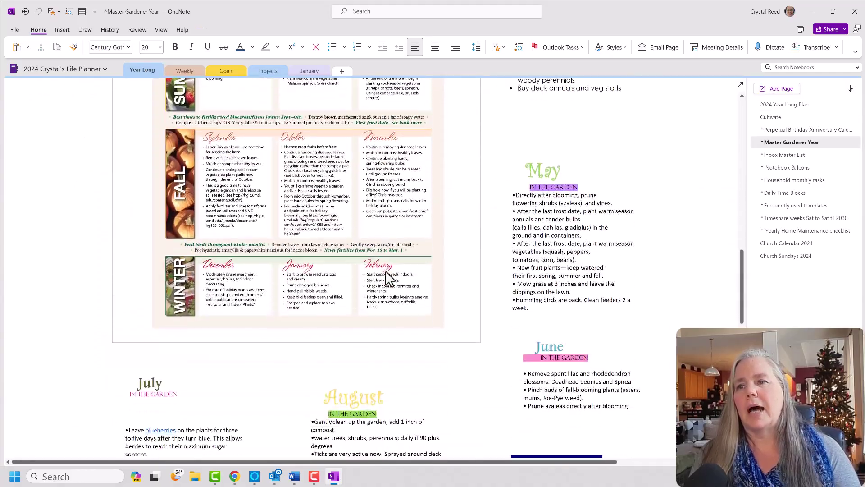
Examine the Gardener's Guide printout on the Master Gardener Year page, from its cover to the spring tasks for March and April
scroll(387, 275, up, 3)
scroll(386, 274, up, 5)
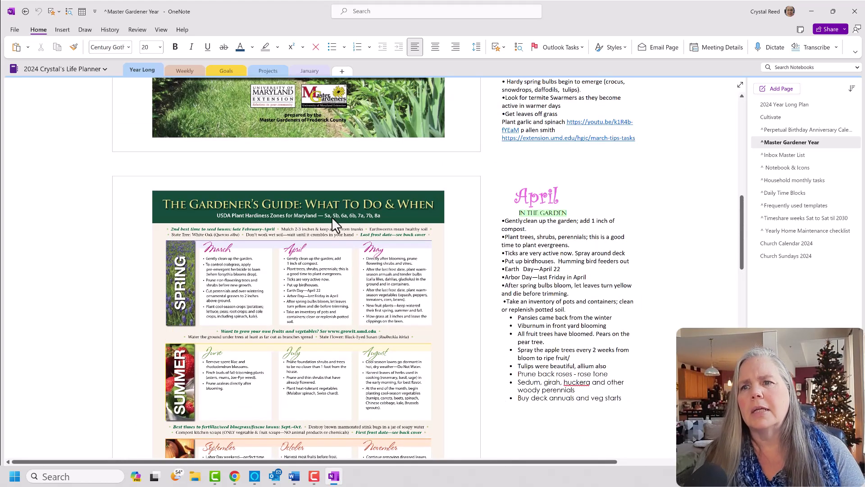
scroll(332, 218, up, 2)
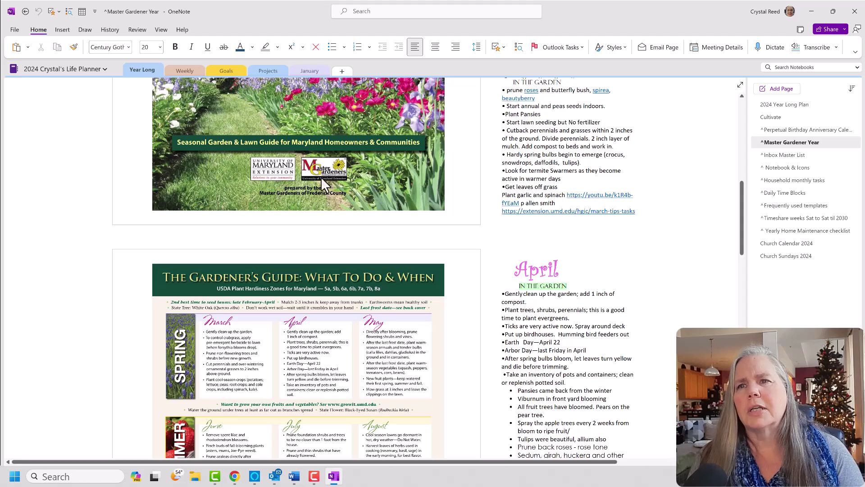
scroll(320, 175, up, 4)
scroll(320, 175, up, 1)
scroll(310, 248, up, 1)
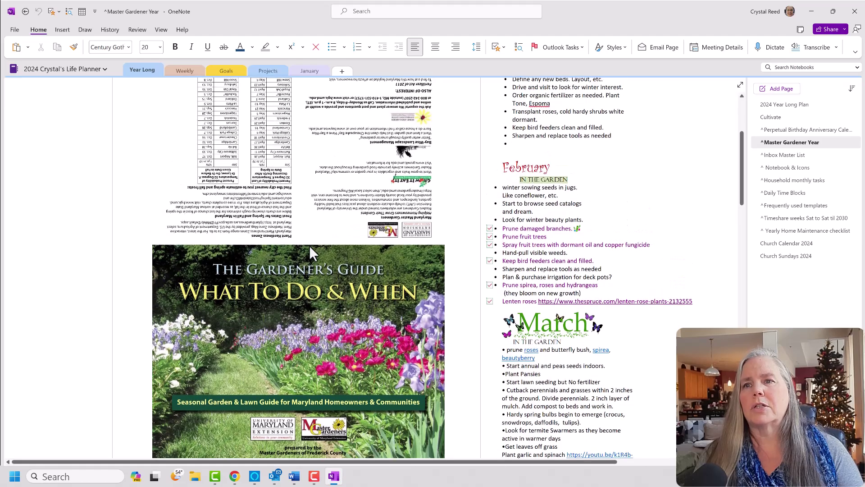
scroll(323, 208, up, 1)
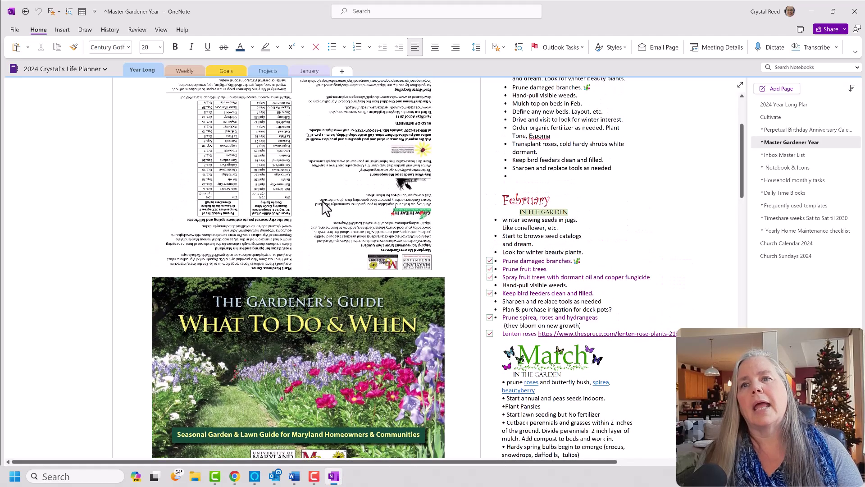
scroll(324, 208, down, 4)
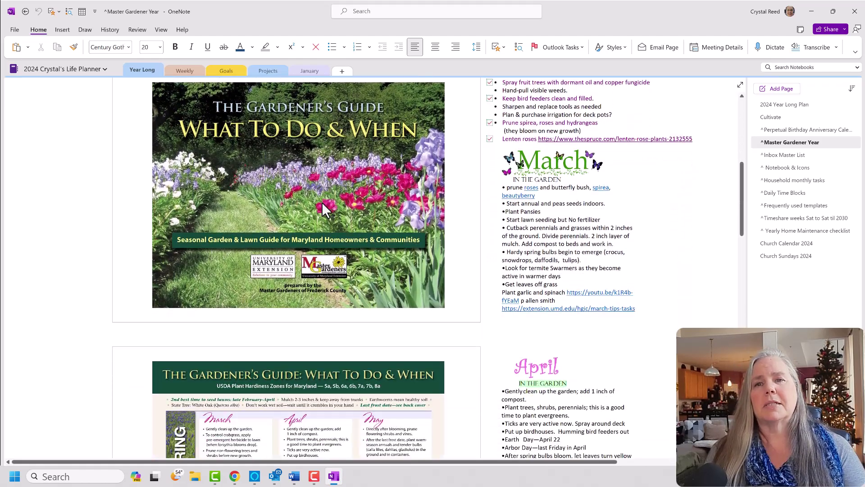
scroll(322, 202, down, 5)
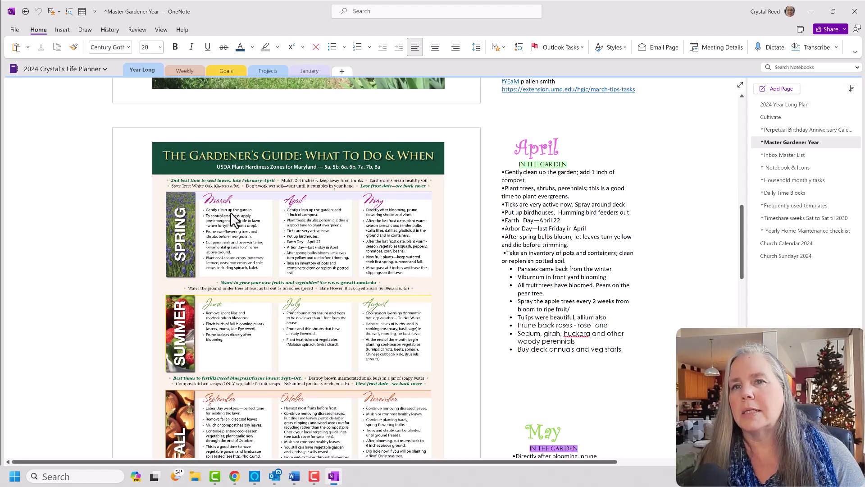
scroll(227, 218, up, 5)
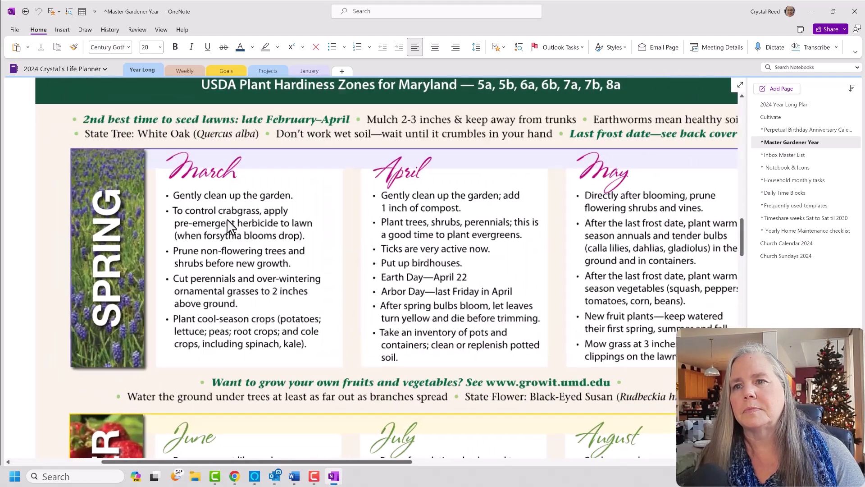
scroll(228, 221, up, 2)
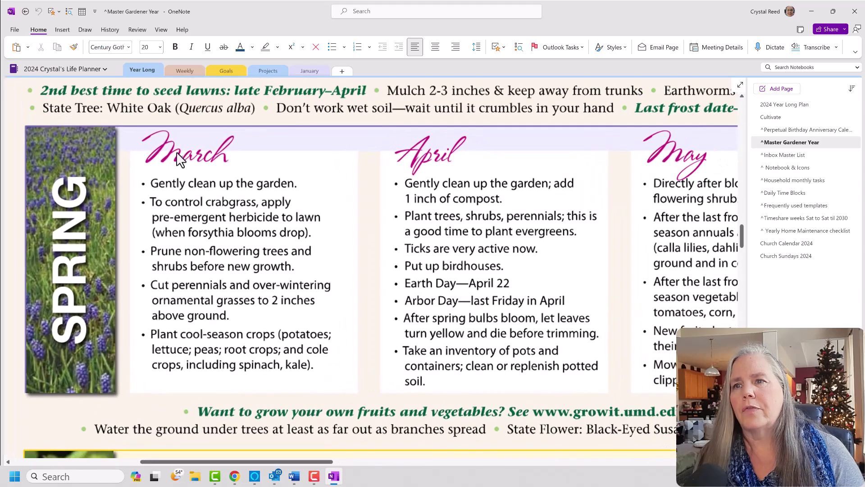
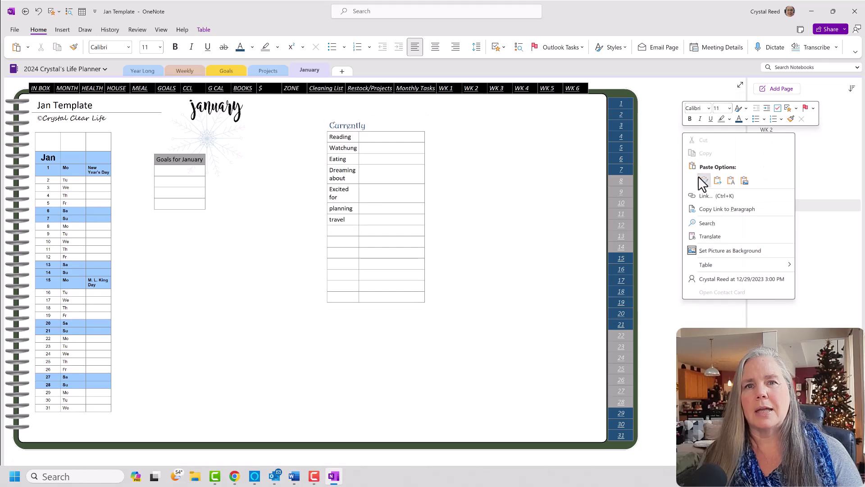
Paste the January garden task list into the Jan Template, place it beside the day links, and shift the "Currently" table up alongside it
click(703, 183)
scroll(651, 238, up, 5)
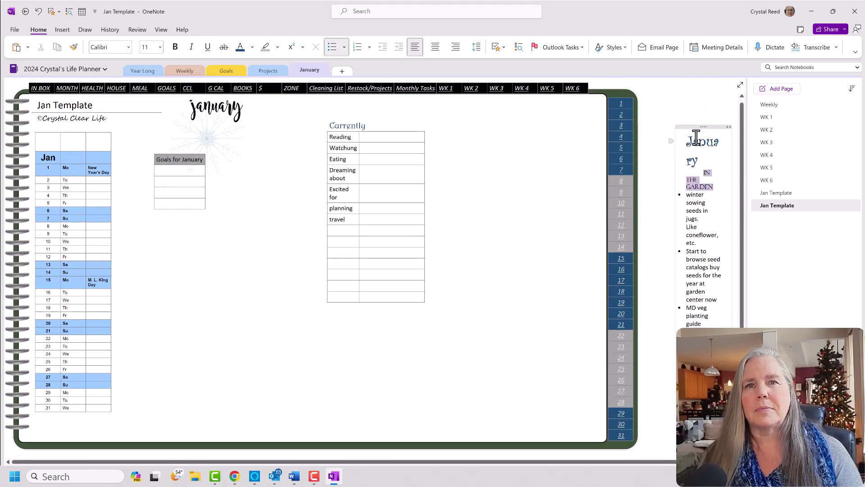
drag(701, 126, 605, 105)
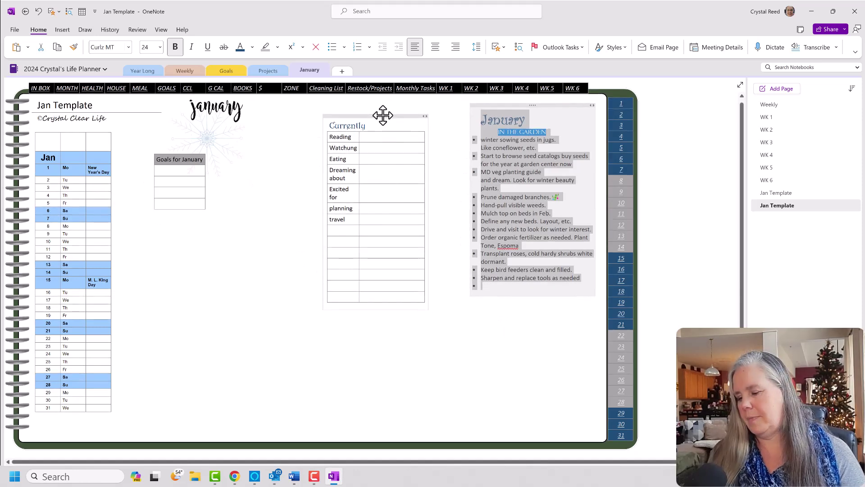
drag(384, 114, 402, 103)
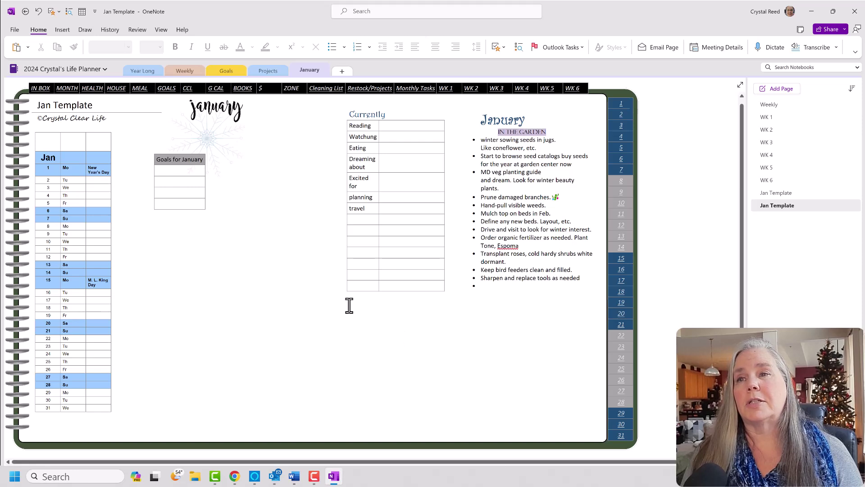
Copy the "Recipe to Try" cutting board picture from the Dec Dashboard page of the 2023 life planner notebook
click(85, 69)
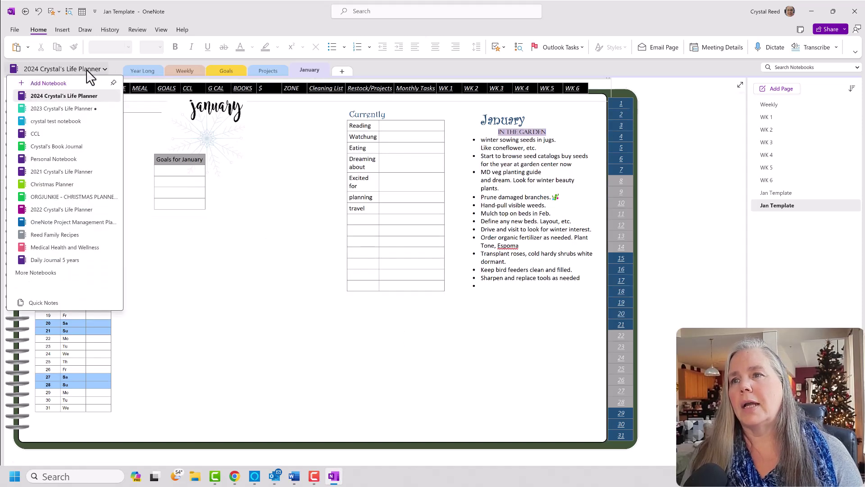
click(79, 109)
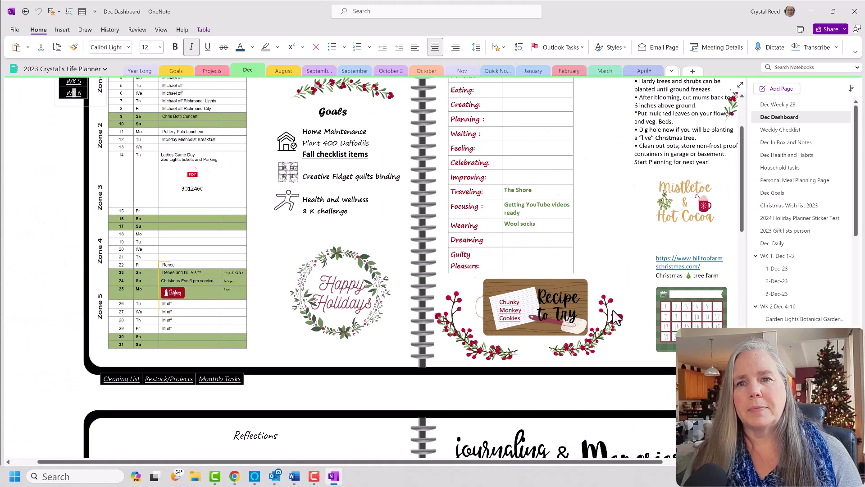
click(494, 281)
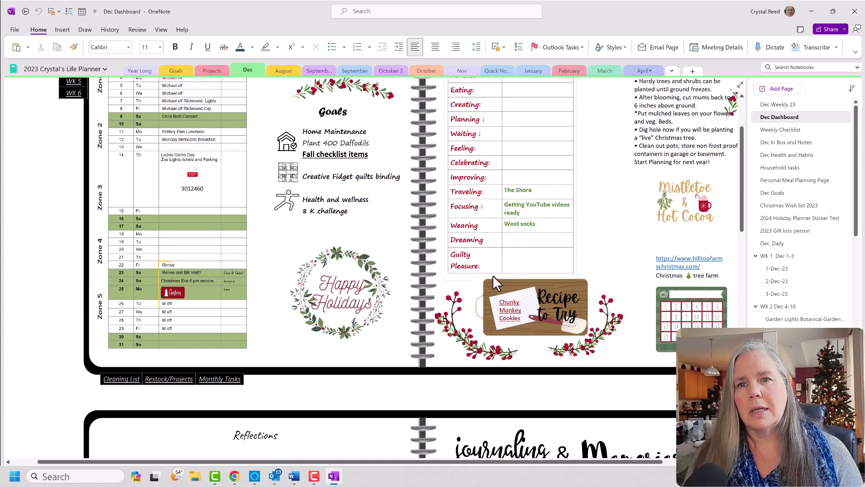
click(510, 300)
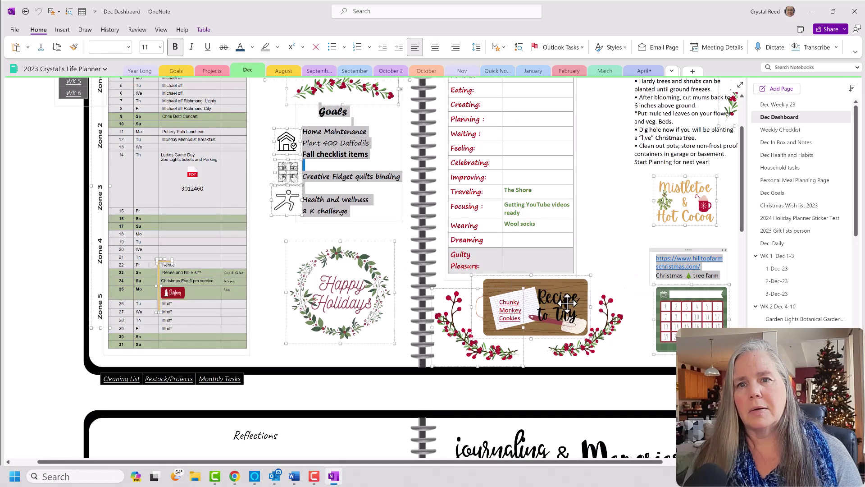
right_click(576, 308)
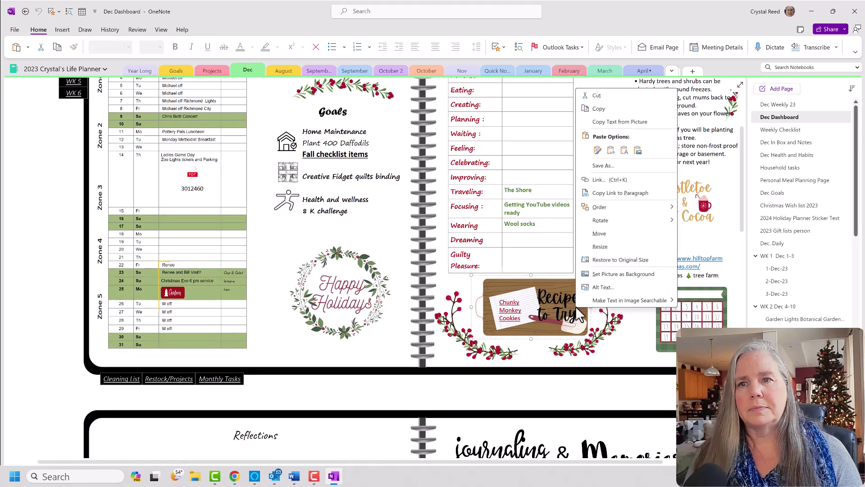
click(608, 108)
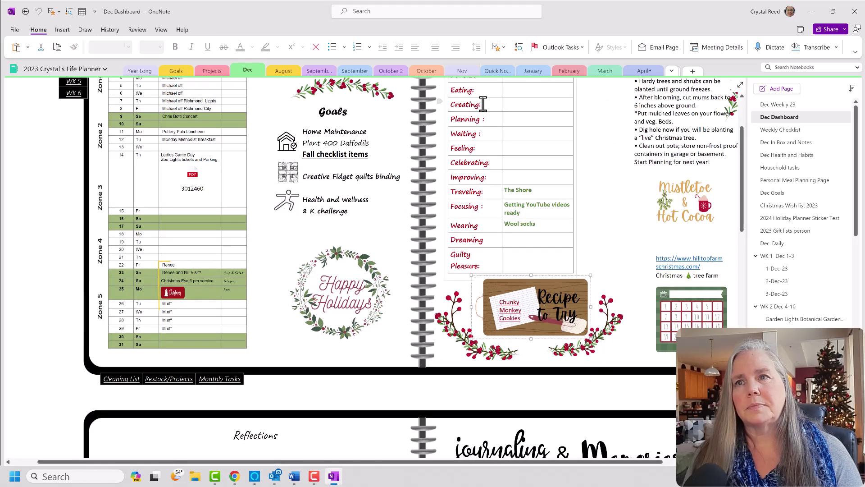
Return to the 2024 life planner notebook, paste the "Recipe to Try" picture on the Jan Template page and place it below the "Currently" table
click(97, 69)
click(63, 96)
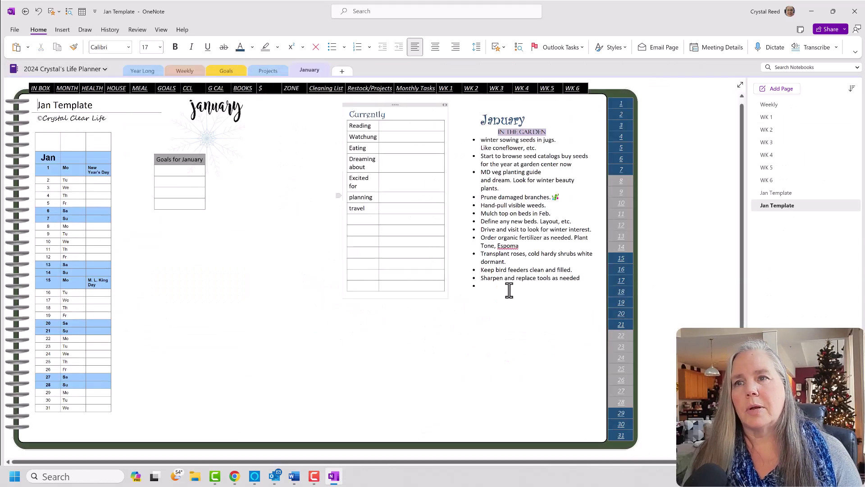
right_click(677, 298)
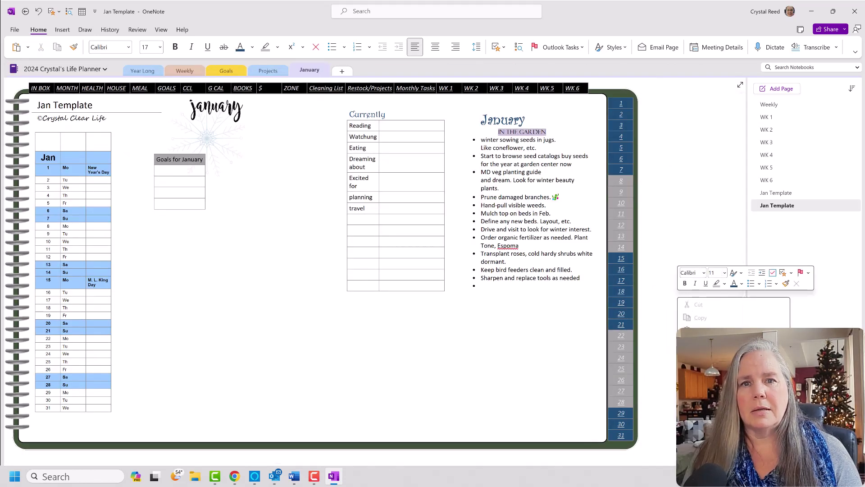
click(703, 300)
drag(663, 322, 305, 377)
click(382, 386)
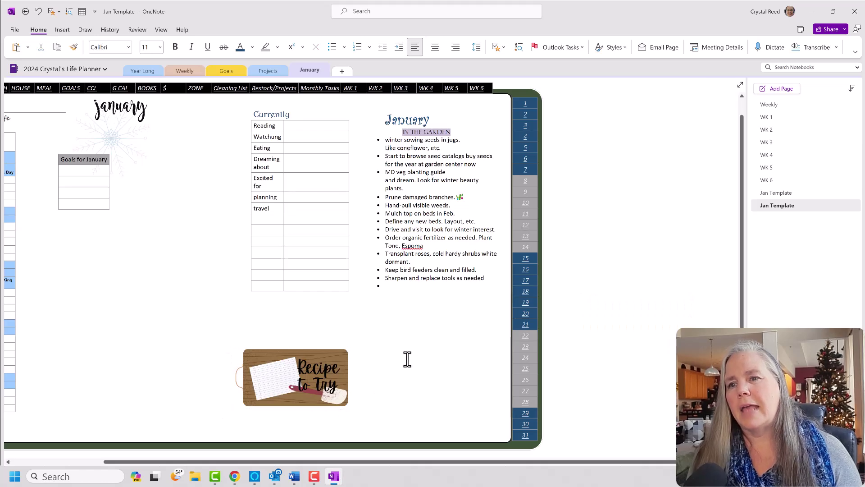
Add a "Pineapple upside cake" note, place it on the lined paper of the "Recipe to Try" picture and narrow it to wrap onto two lines
scroll(388, 363, up, 2)
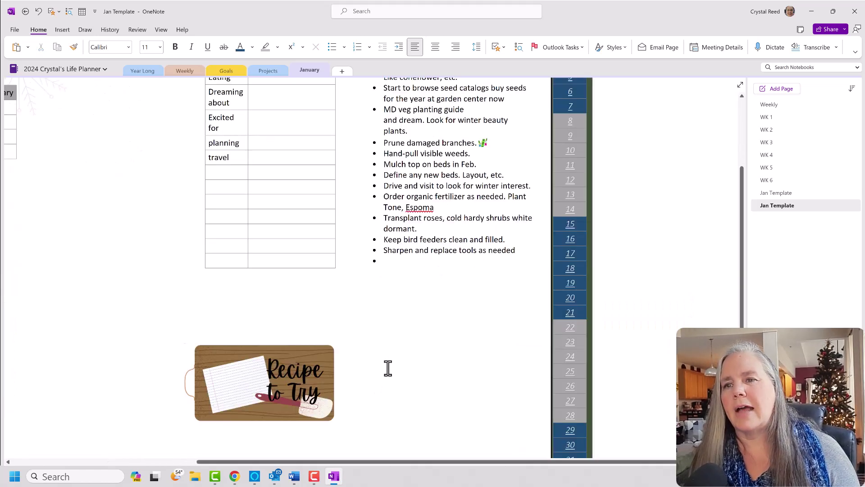
scroll(387, 368, up, 3)
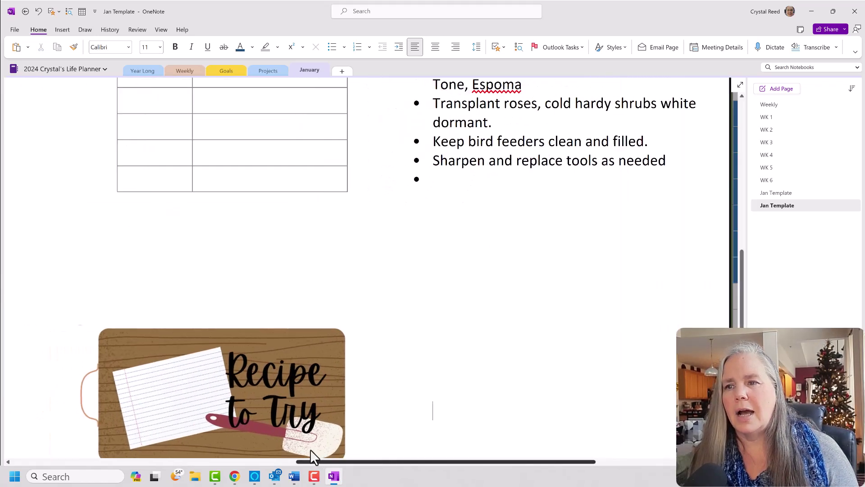
drag(313, 458, 225, 457)
scroll(392, 404, down, 3)
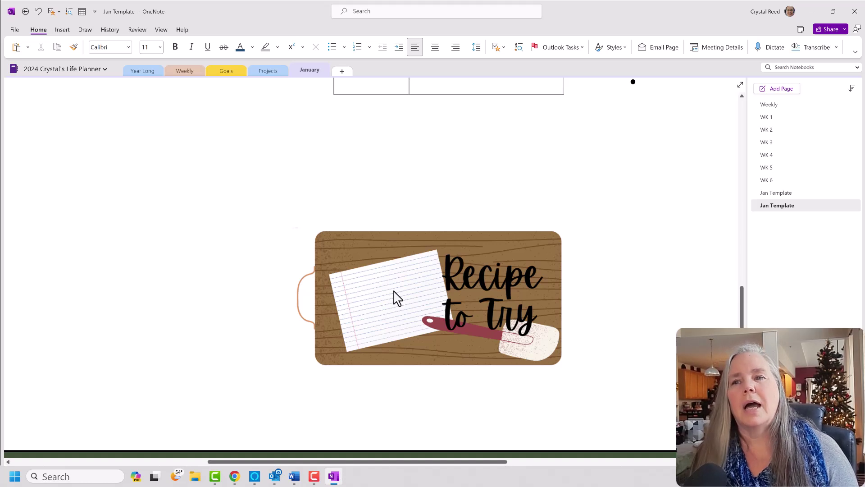
click(616, 228)
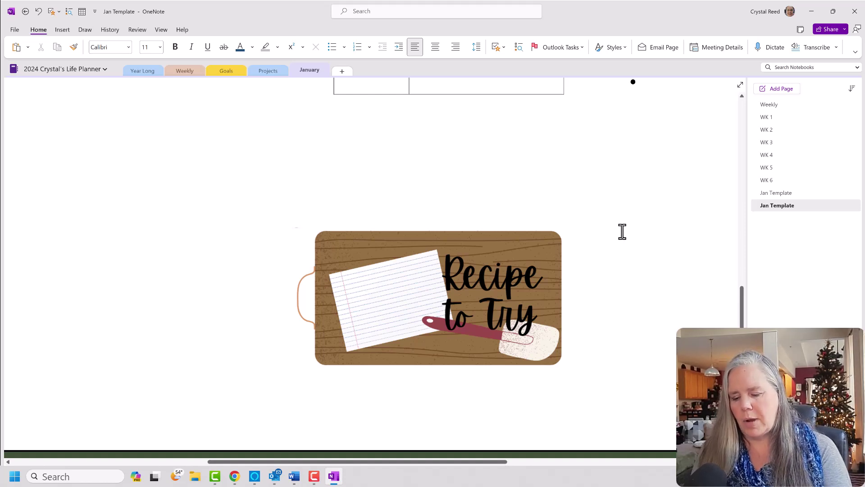
text(Pine)
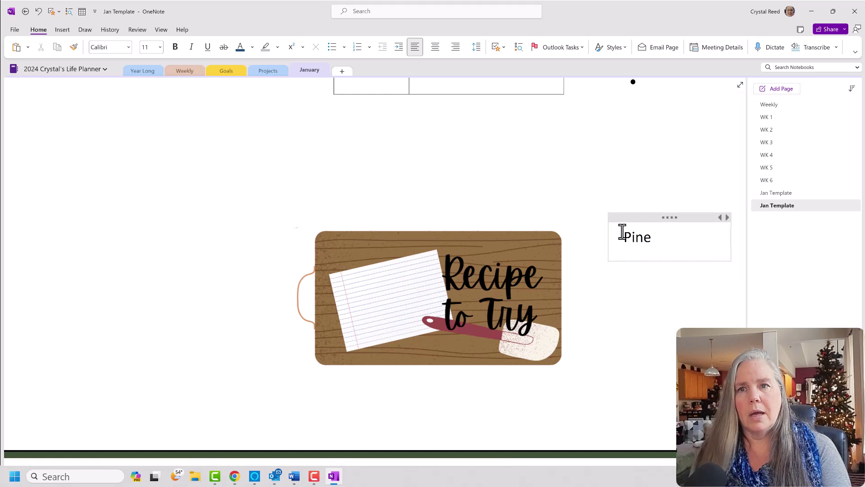
text(ap)
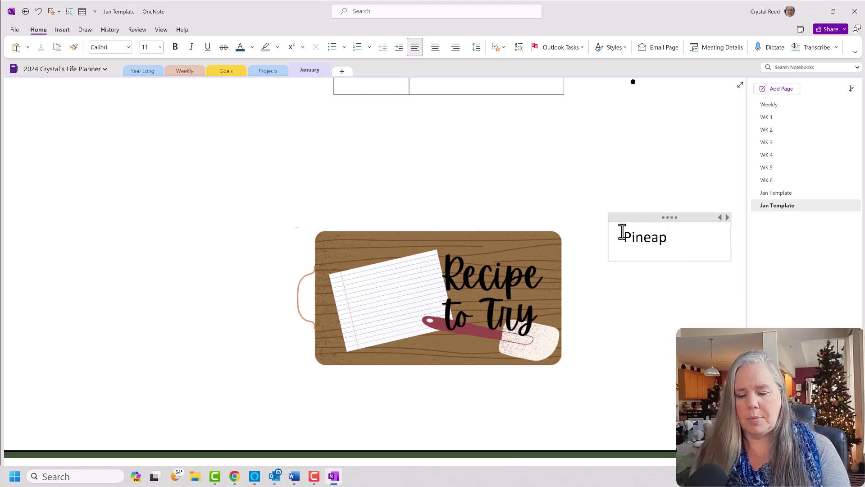
text(ple upsi)
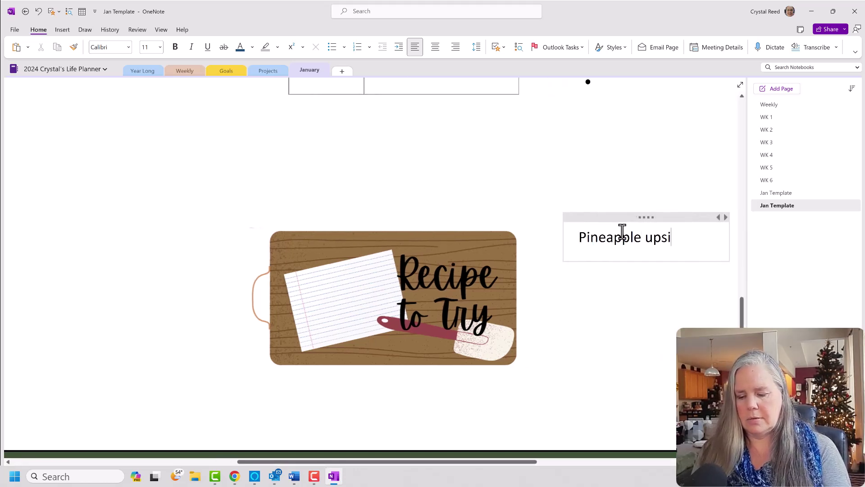
text(de cake)
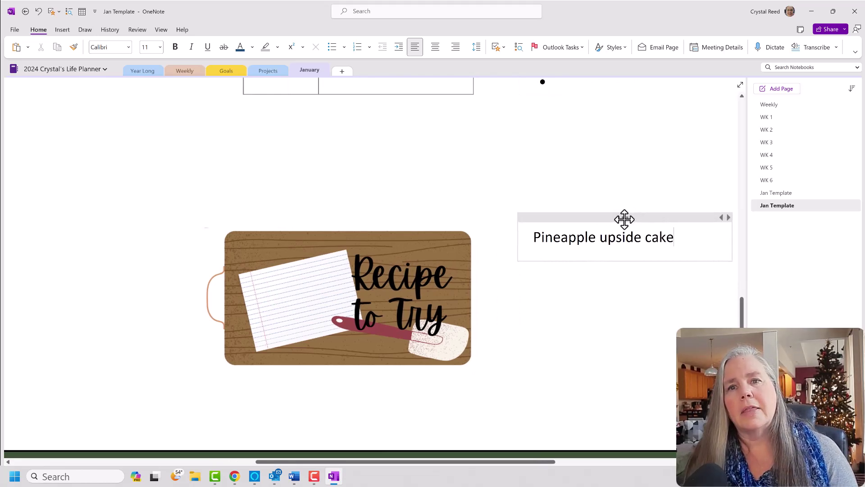
drag(623, 218, 345, 280)
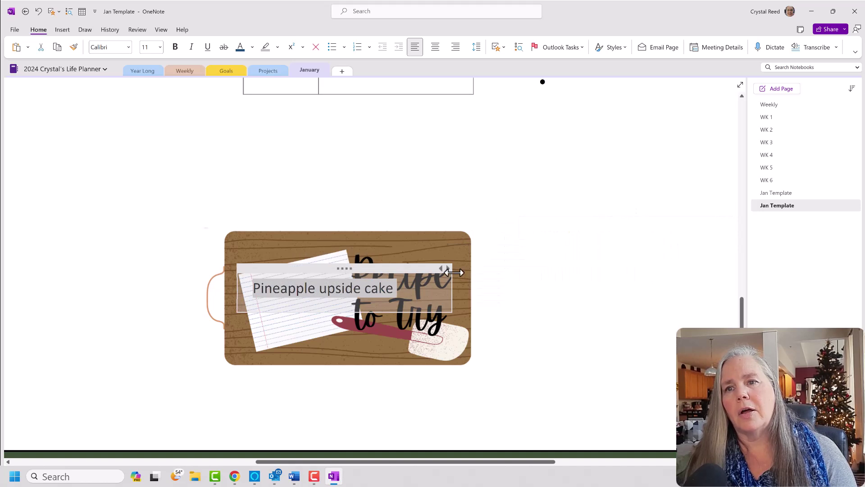
drag(443, 269, 344, 266)
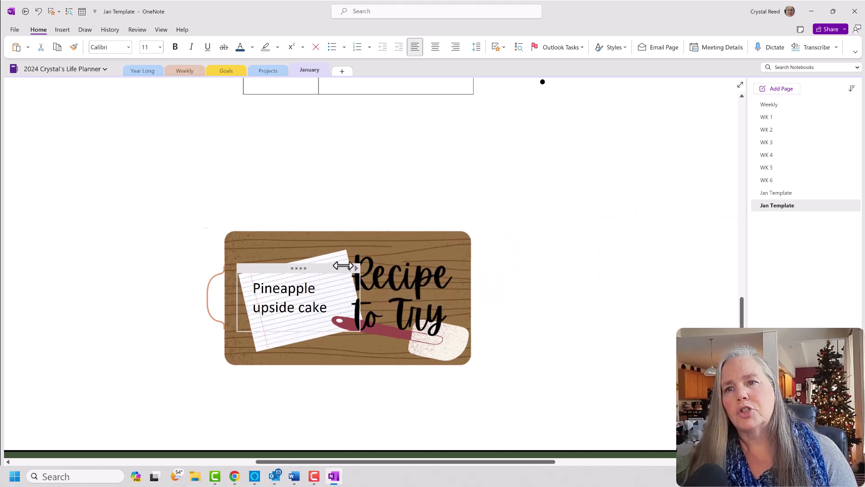
click(300, 267)
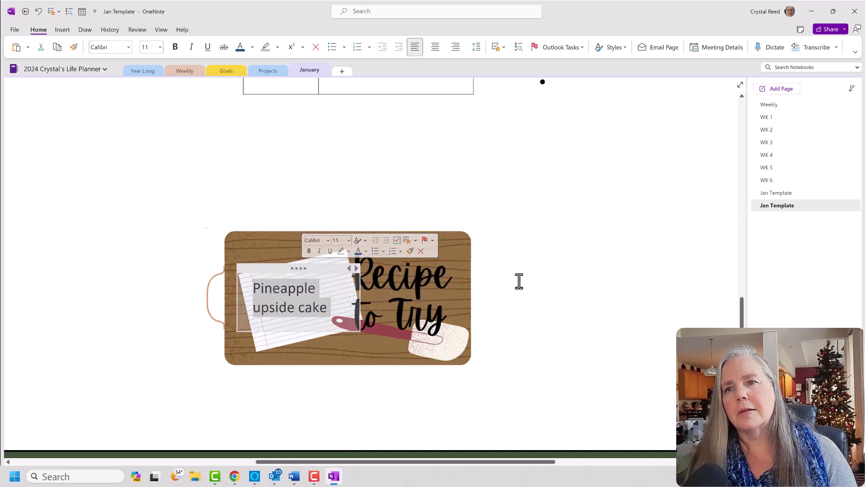
click(536, 291)
scroll(536, 290, up, 1)
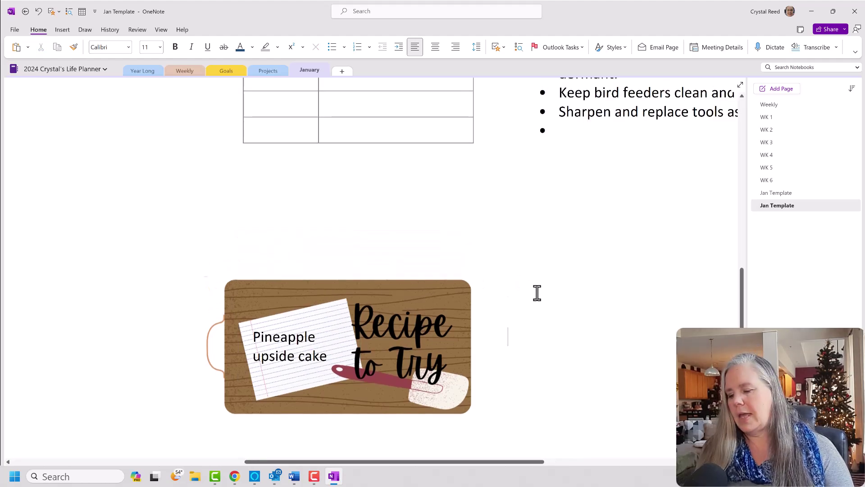
scroll(537, 293, down, 5)
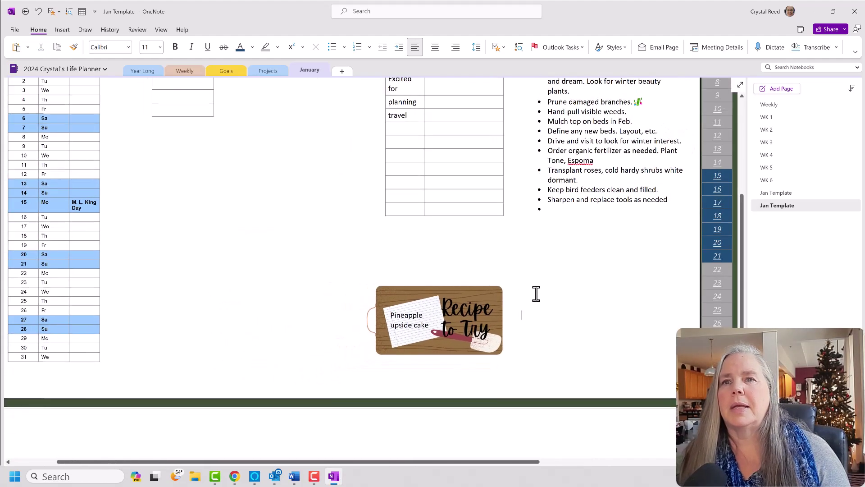
scroll(537, 293, down, 5)
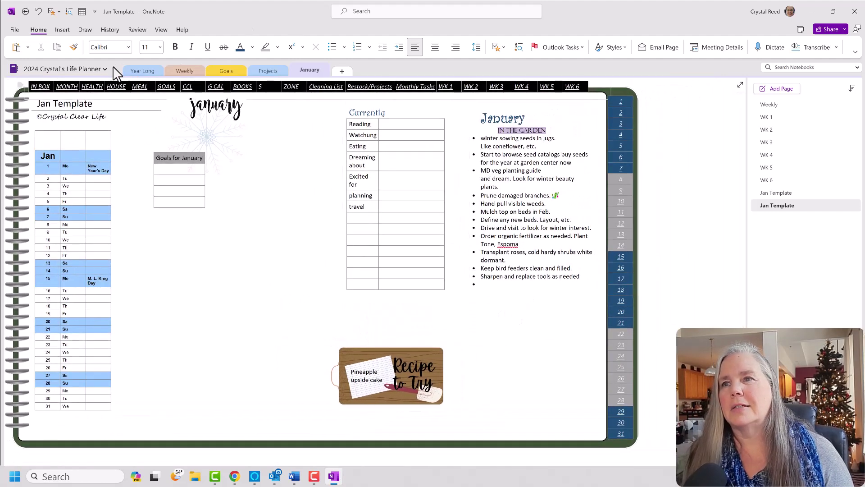
Look over the Dec Dashboard page in the 2023 life planner notebook for layout ideas, and return to the Jan Template in the 2024 notebook
click(90, 70)
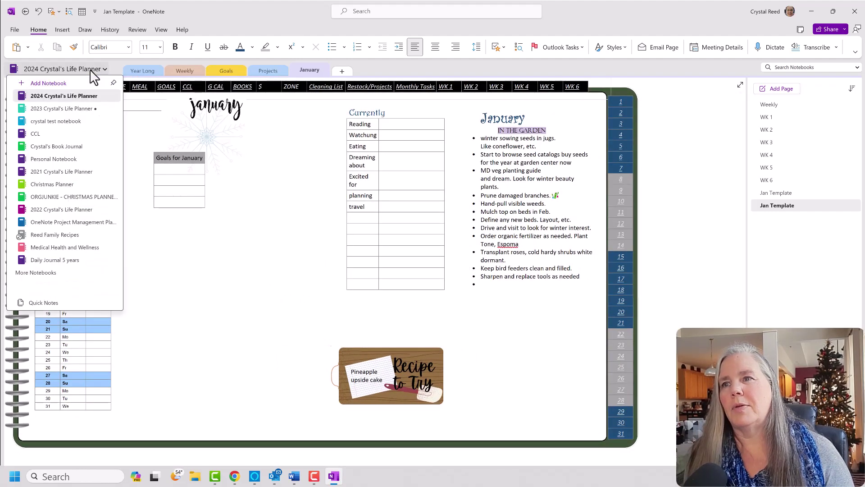
click(76, 108)
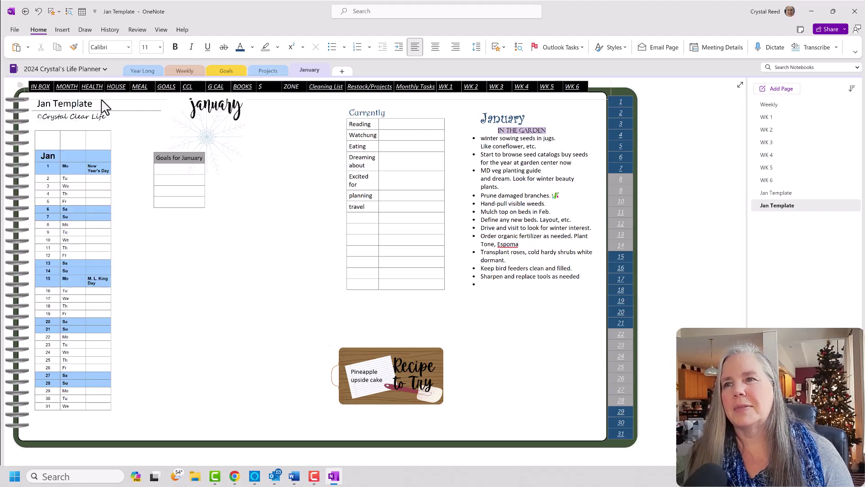
scroll(171, 108, up, 3)
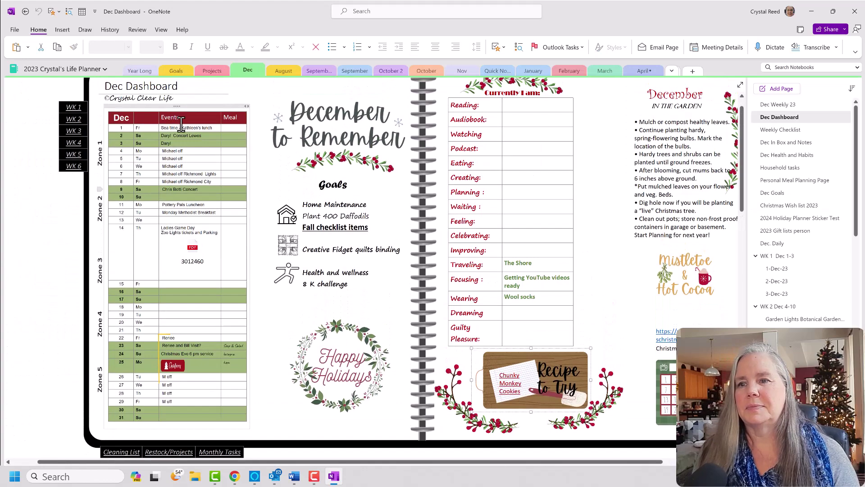
scroll(180, 128, down, 1)
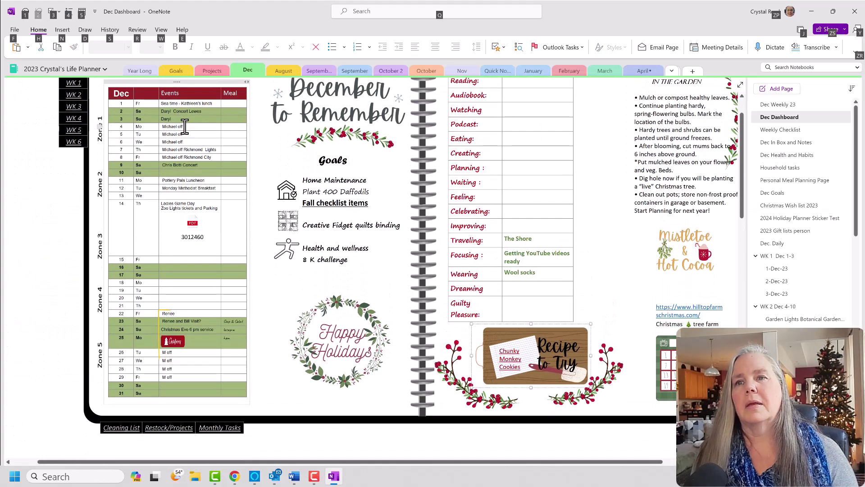
scroll(183, 127, up, 1)
key(alt)
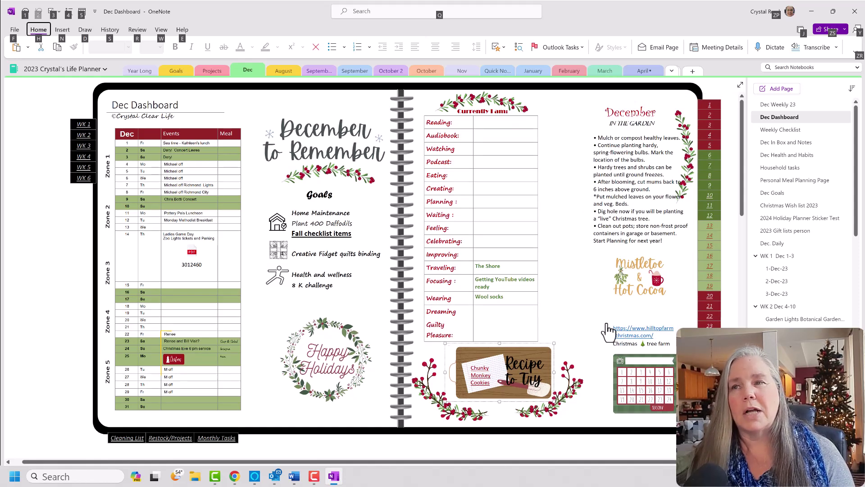
click(33, 68)
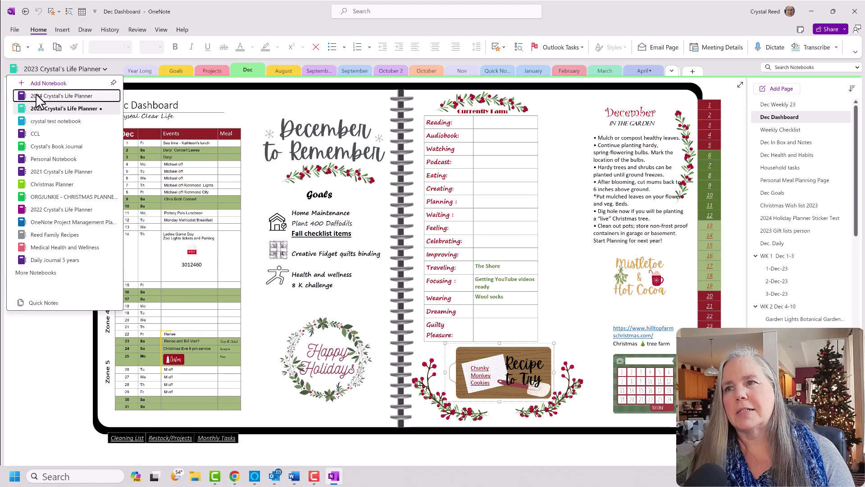
click(37, 96)
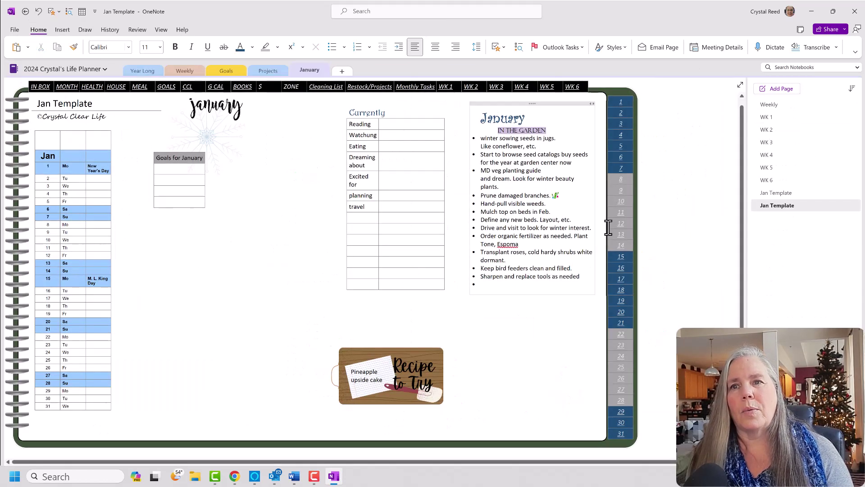
Search all notebooks for "January" and open the January DCP Digitals sticker page in the Personal Notebook
click(799, 67)
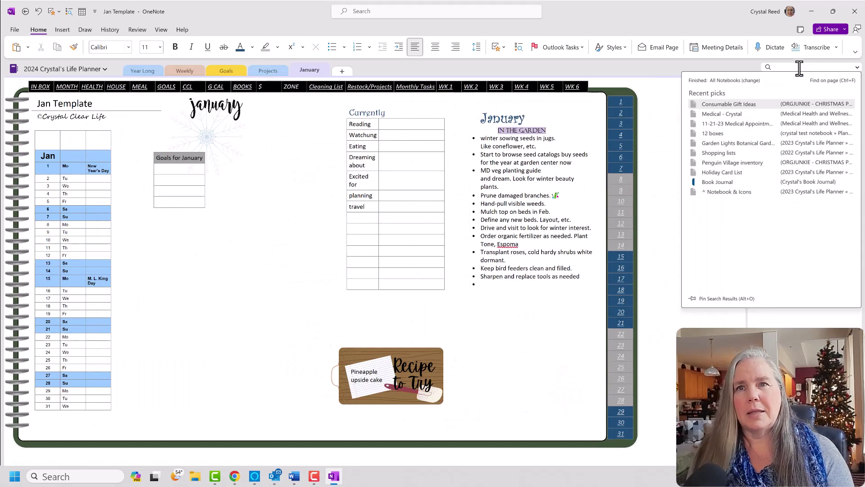
text(Jan)
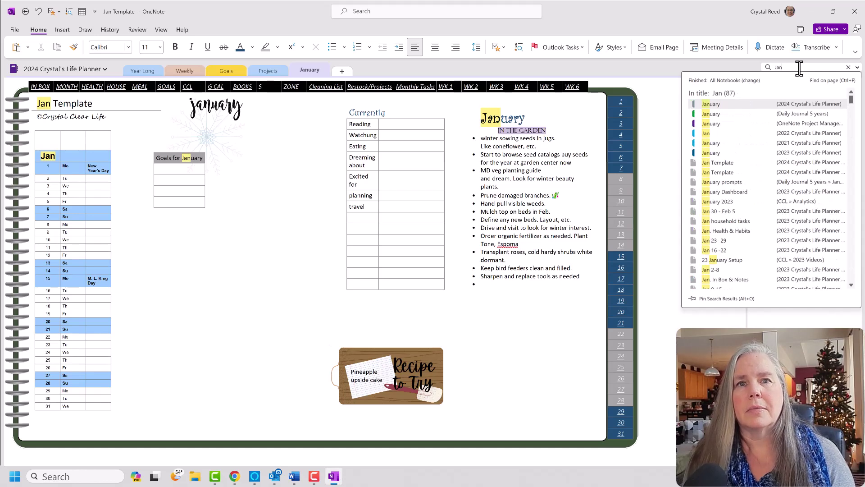
text(uary)
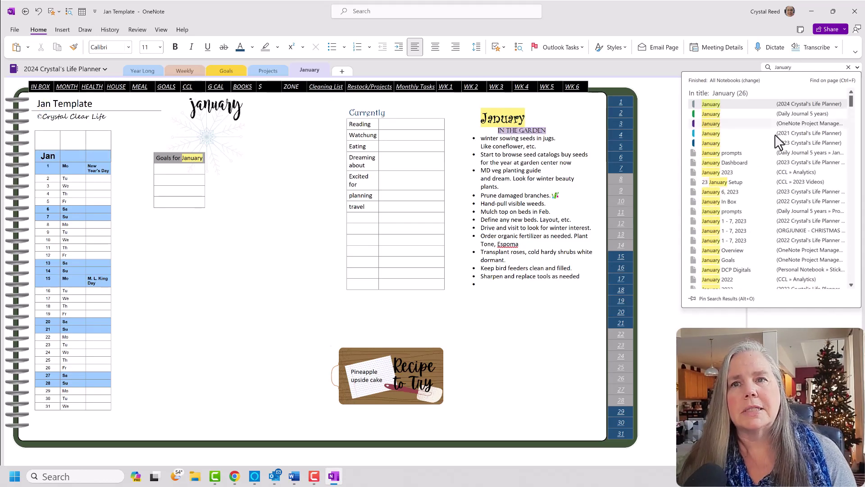
scroll(746, 252, down, 1)
click(743, 264)
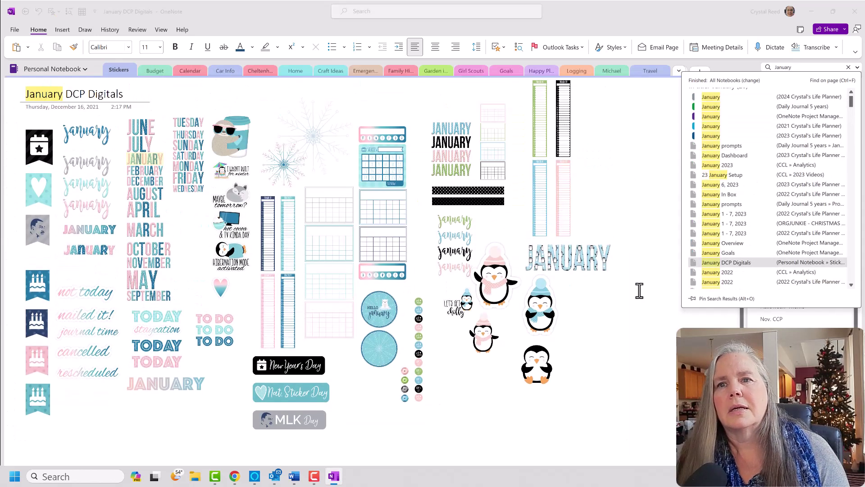
click(590, 384)
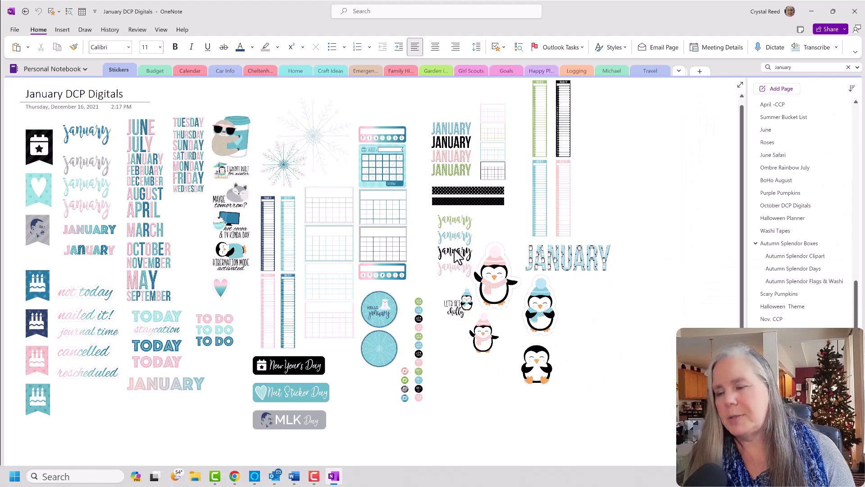
Copy the teal "Series" tracker sticker from the January DCP Digitals page
scroll(446, 260, up, 5)
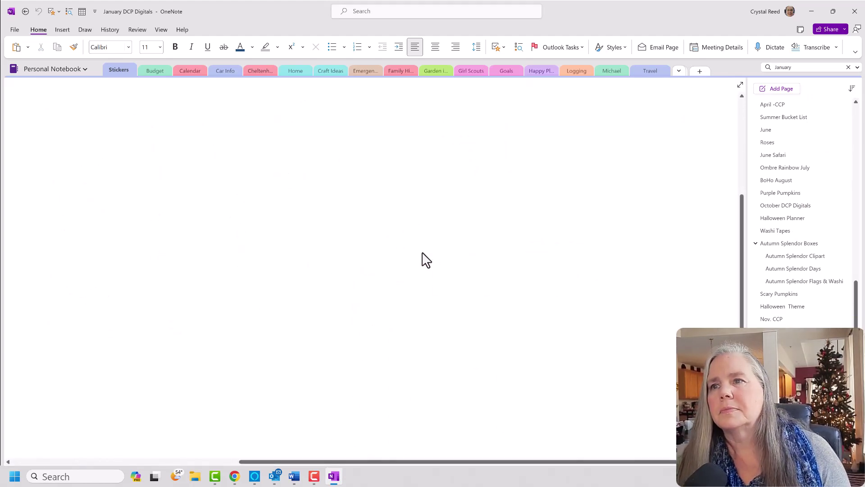
scroll(398, 249, up, 3)
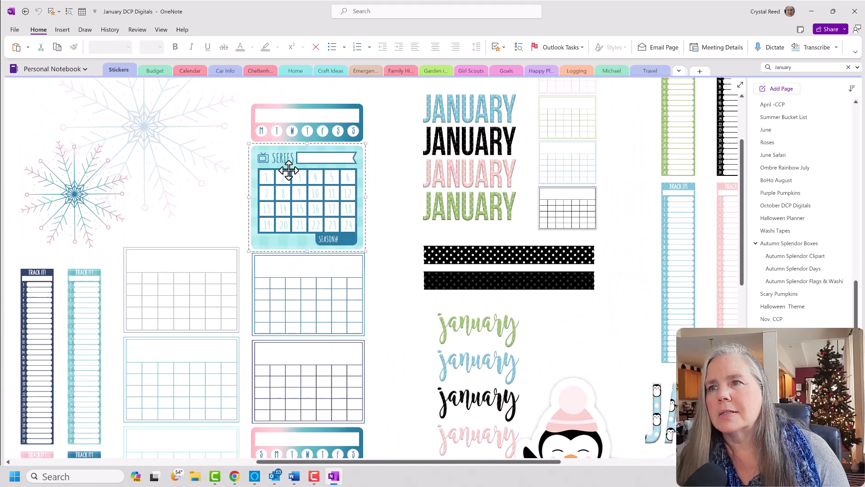
right_click(296, 190)
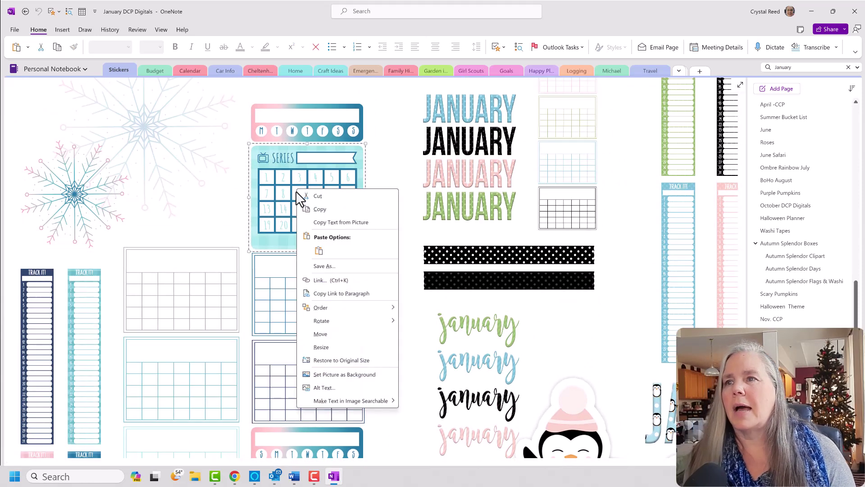
click(336, 209)
Return to the 2024 life planner notebook, paste the "Series" tracker on the Jan Template page and place it below the garden task list
click(66, 69)
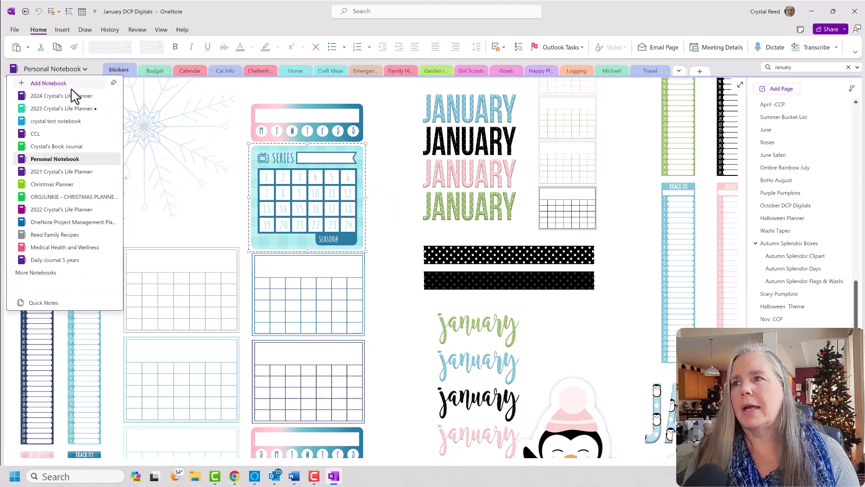
click(70, 96)
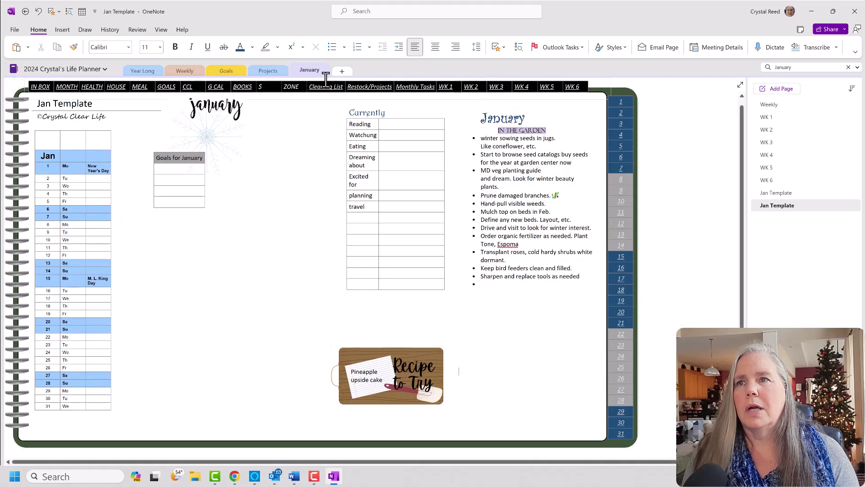
right_click(680, 188)
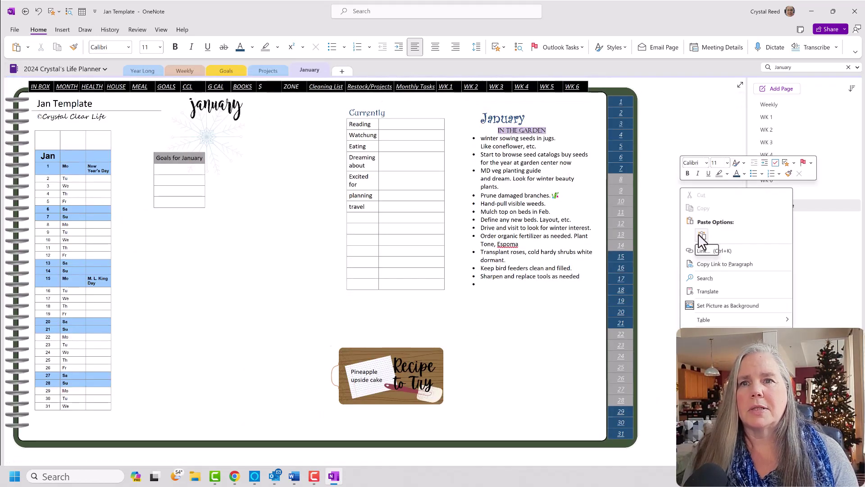
click(702, 237)
drag(701, 218, 545, 373)
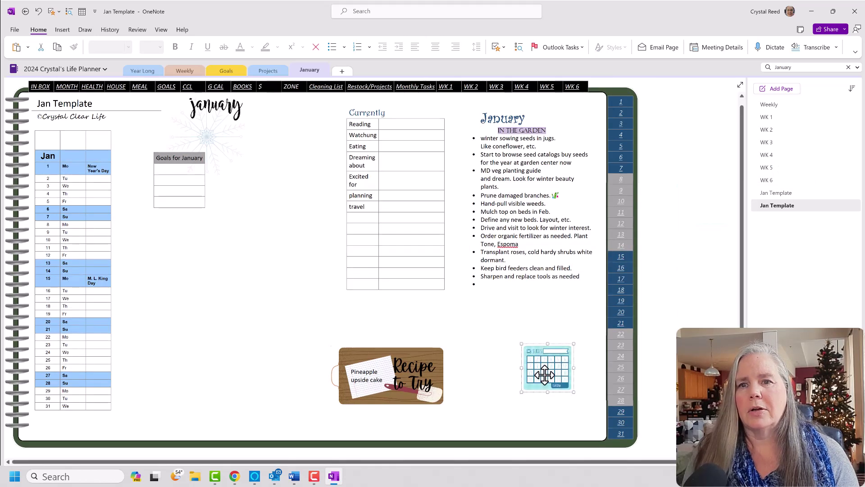
Enlarge the "Series" tracker sticker and position it beside the "Recipe to Try" picture, under the garden task list
drag(571, 347, 602, 319)
drag(555, 355, 523, 383)
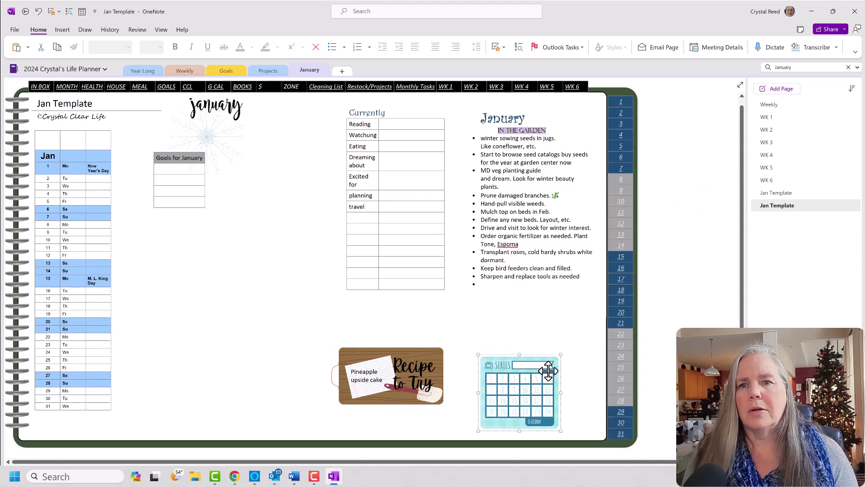
drag(562, 353, 571, 345)
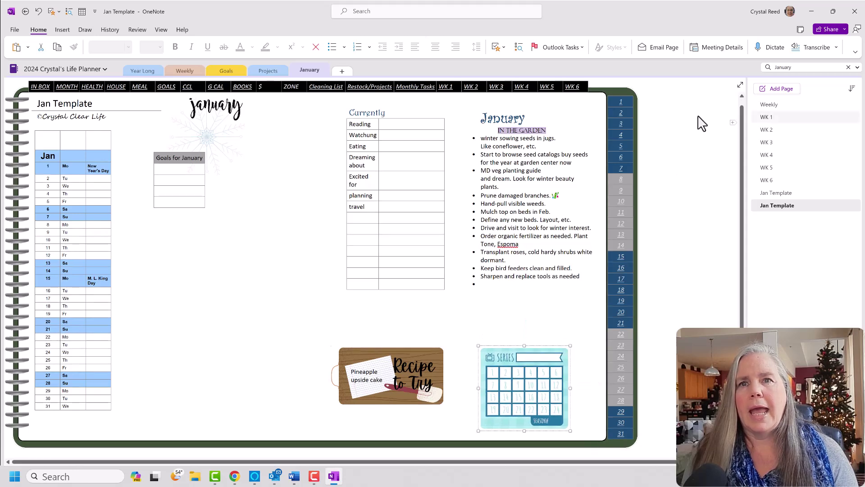
Go back to the January DCP Digitals page and look through its penguin, month, weekday and winter stickers
click(25, 11)
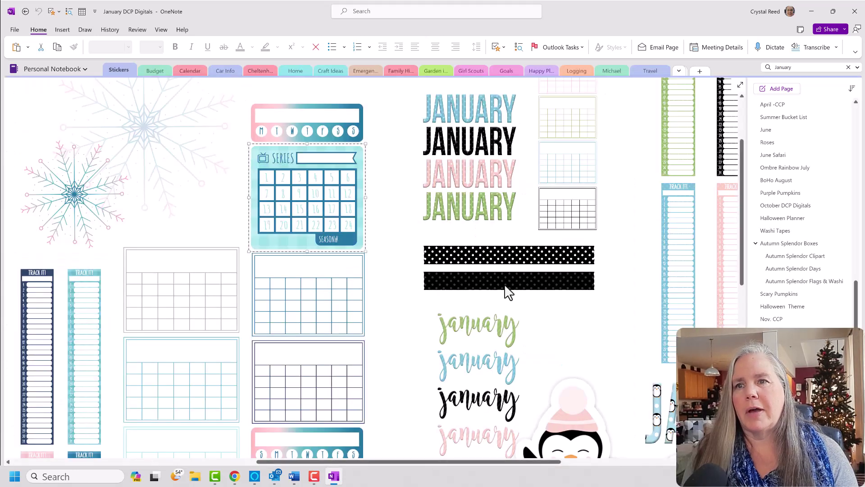
scroll(566, 361, down, 2)
scroll(464, 451, down, 3)
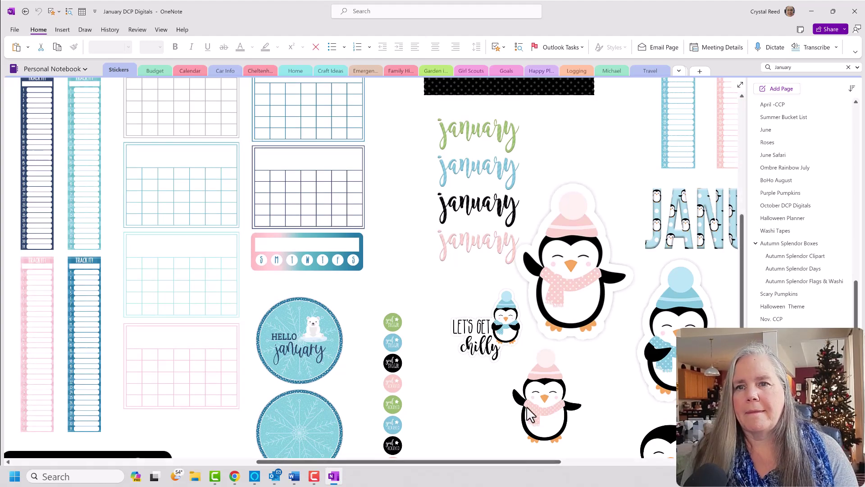
scroll(527, 428, down, 2)
drag(508, 460, 276, 440)
scroll(444, 325, up, 3)
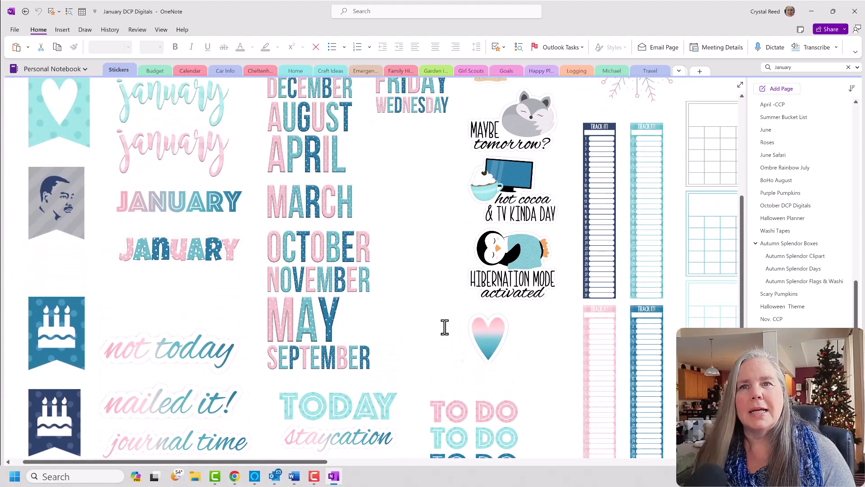
scroll(444, 326, up, 5)
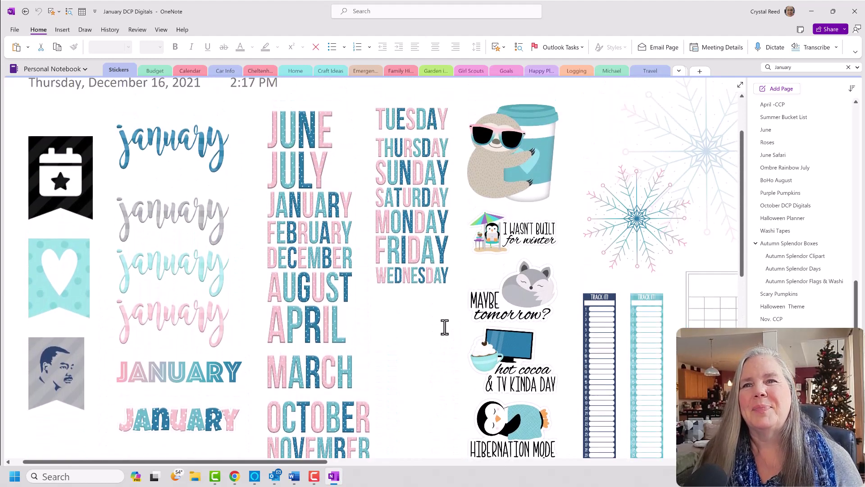
scroll(444, 326, up, 1)
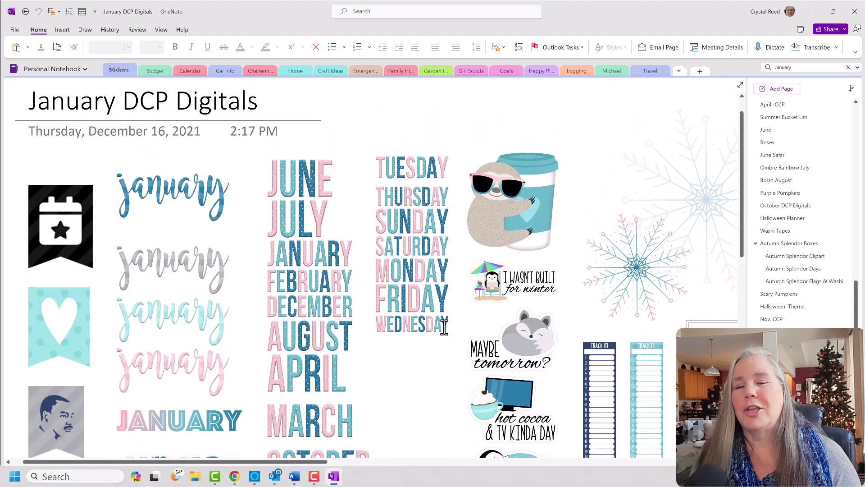
scroll(447, 333, down, 5)
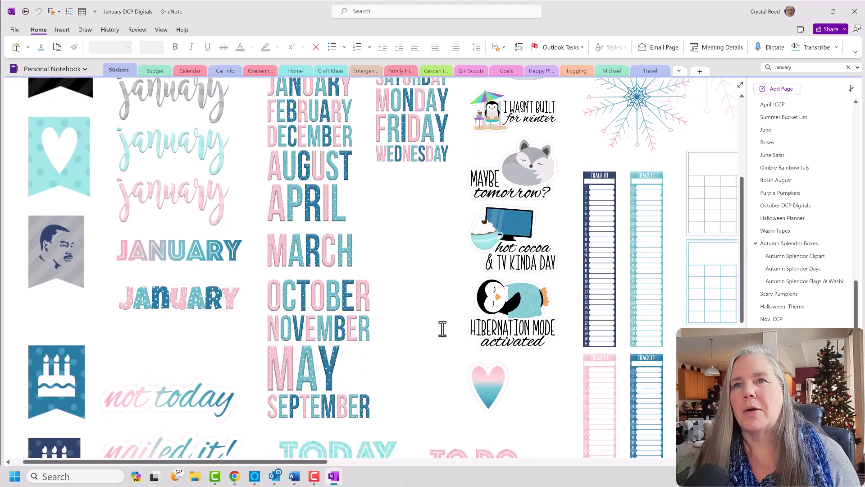
Copy the smaller pink and teal snowflake sticker above the "Track It" strips on the January DCP Digitals page
scroll(442, 329, up, 1)
right_click(629, 153)
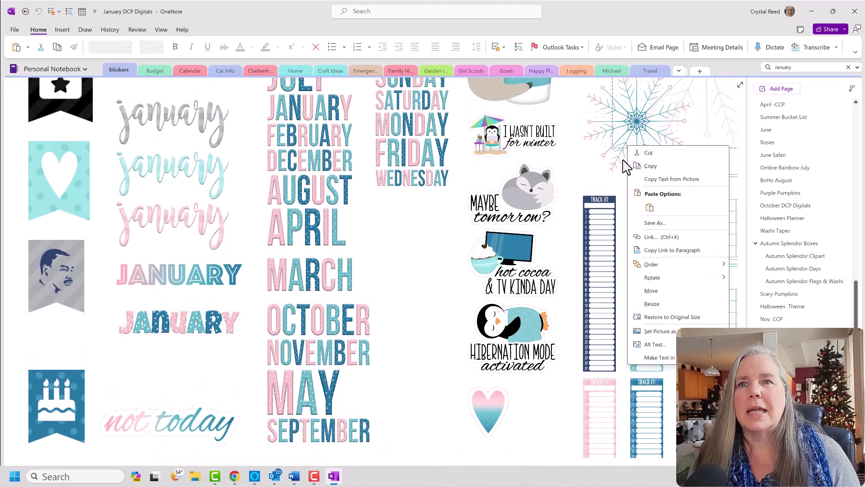
key(Escape)
click(608, 164)
right_click(609, 165)
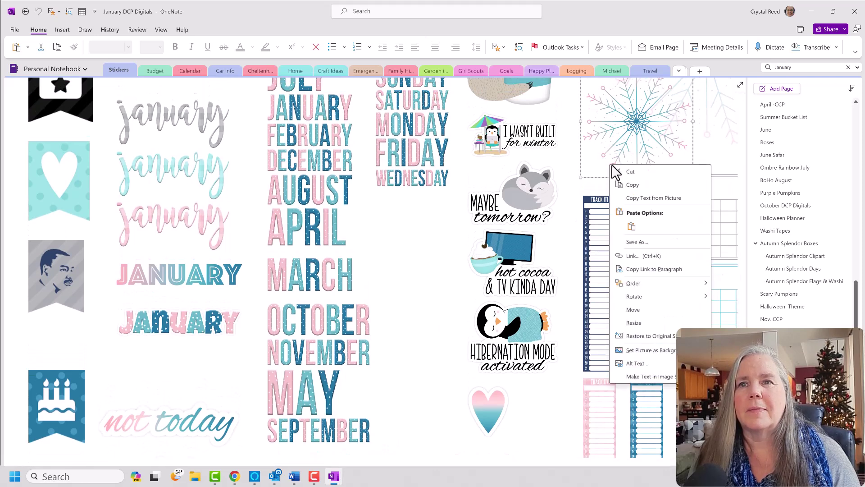
click(631, 185)
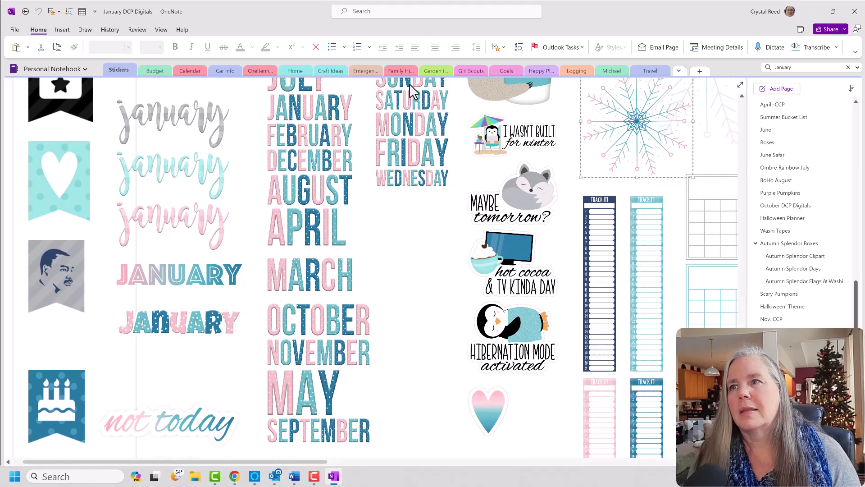
Return to the 2024 life planner notebook and paste the snowflake sticker beside the planner frame on the Jan Template page
click(82, 69)
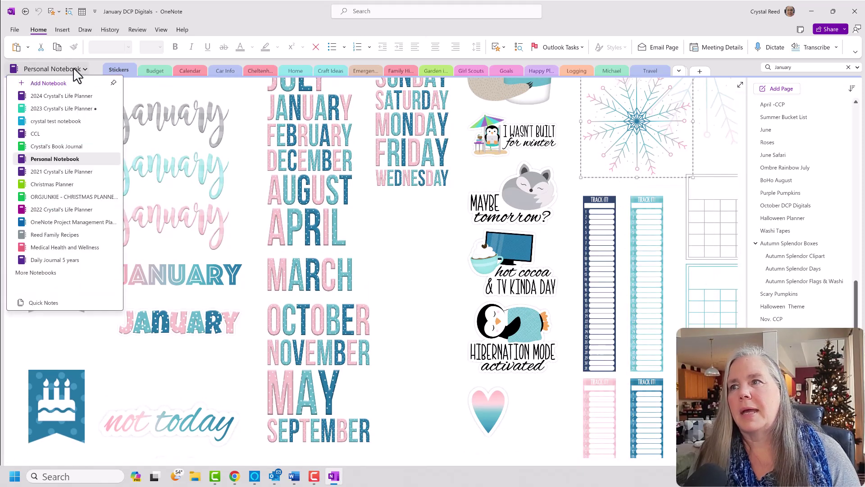
click(76, 96)
right_click(670, 298)
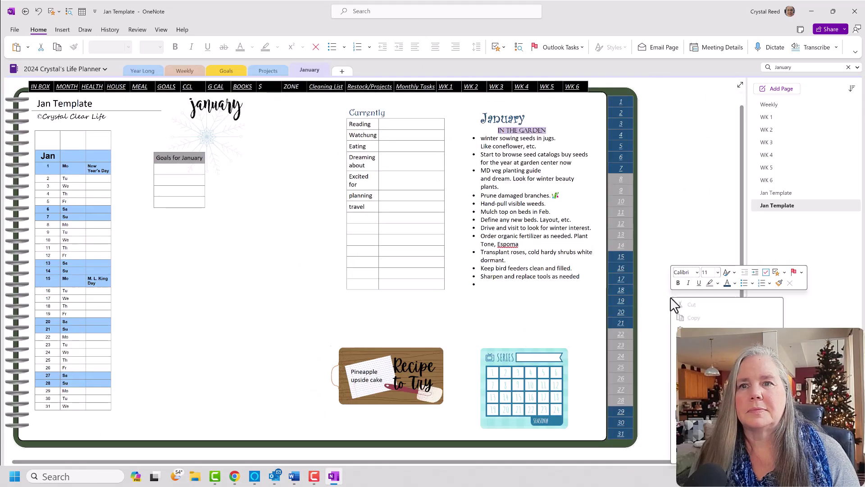
click(682, 342)
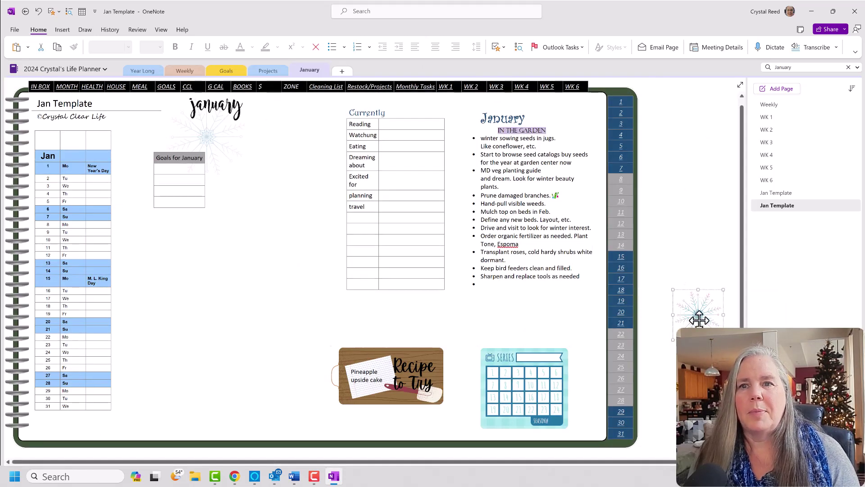
Enlarge the snowflake sticker and place it between the end of the garden task list and the "Series" tracker
drag(699, 317, 550, 351)
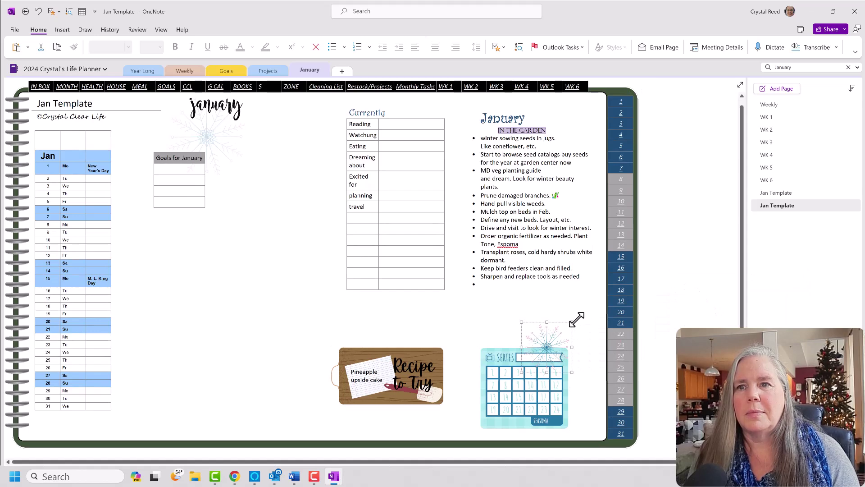
drag(577, 319, 605, 289)
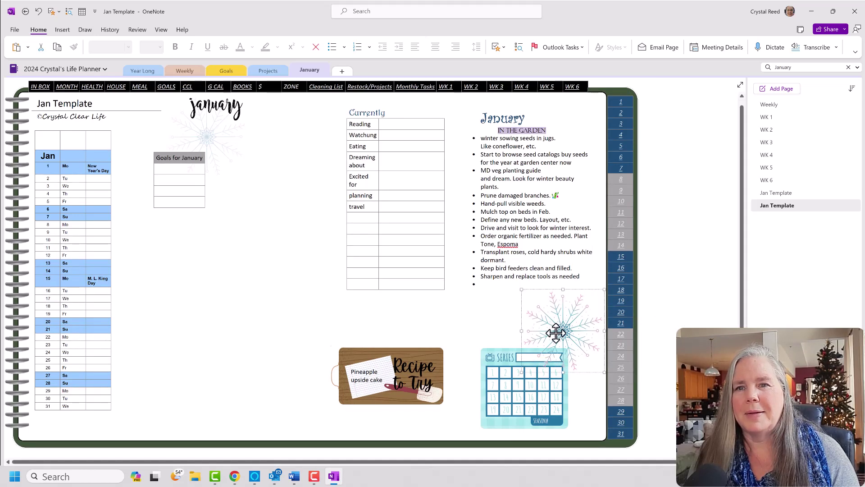
drag(555, 333, 566, 312)
click(702, 308)
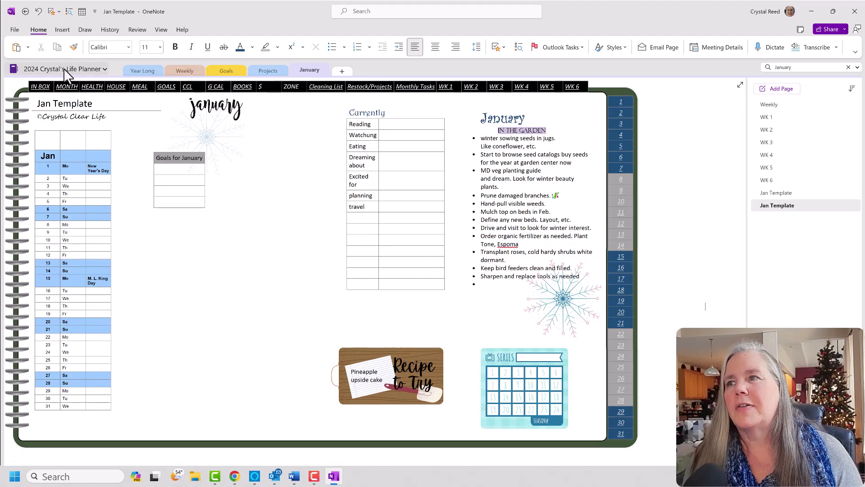
Go back to the January DCP Digitals page and copy the "Hibernation mode activated" and "hot cocoa & TV kinda day" stickers together
click(25, 11)
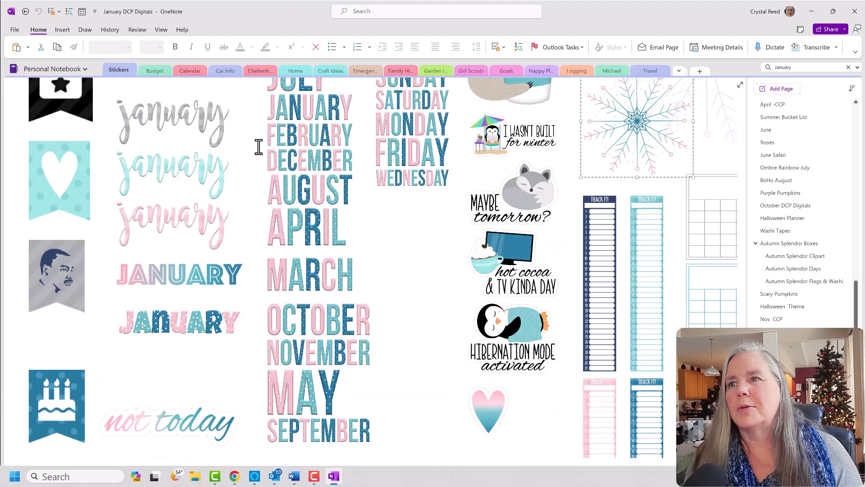
scroll(269, 283, down, 8)
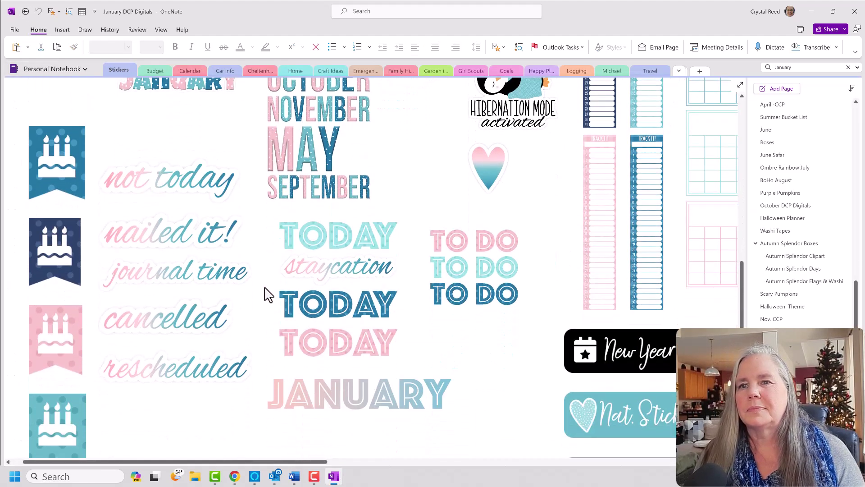
scroll(264, 284, up, 10)
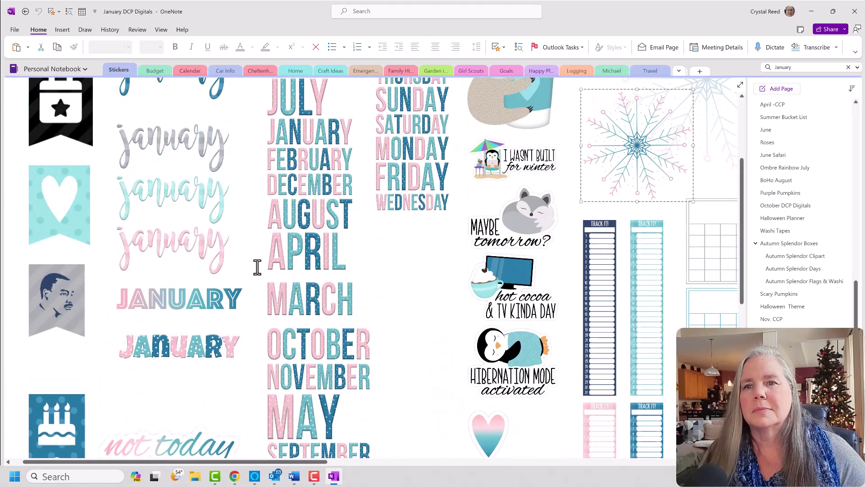
click(533, 374)
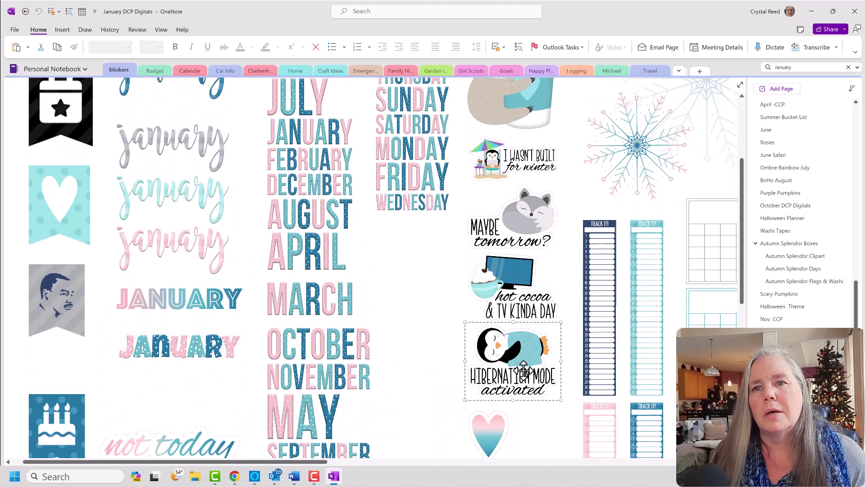
shift+click(522, 311)
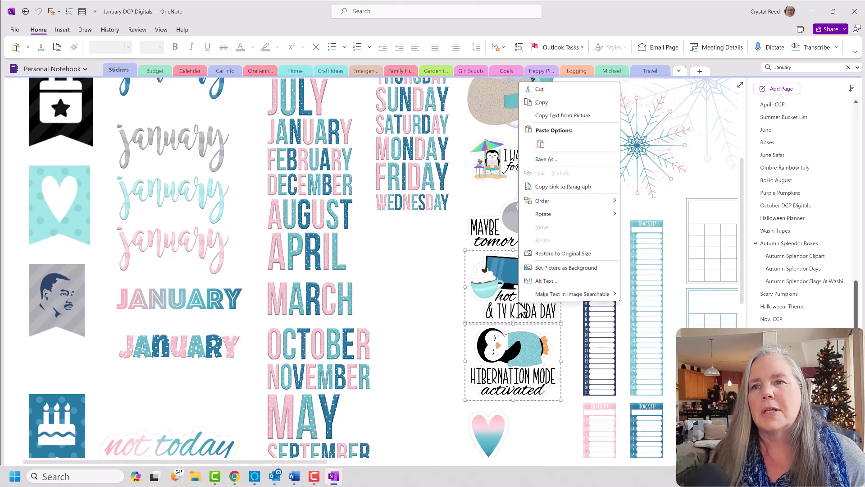
right_click(520, 307)
click(545, 103)
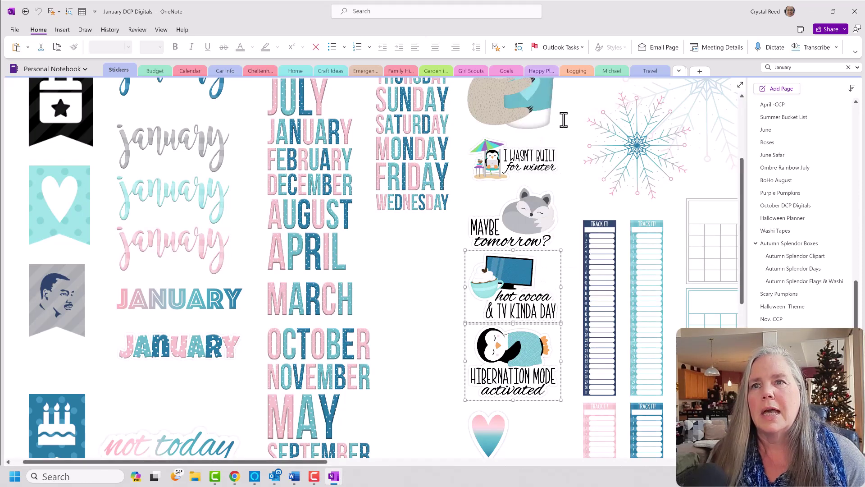
Switch to the 2024 life planner notebook and paste both copied stickers beside the planner frame on the Jan Template page
click(75, 69)
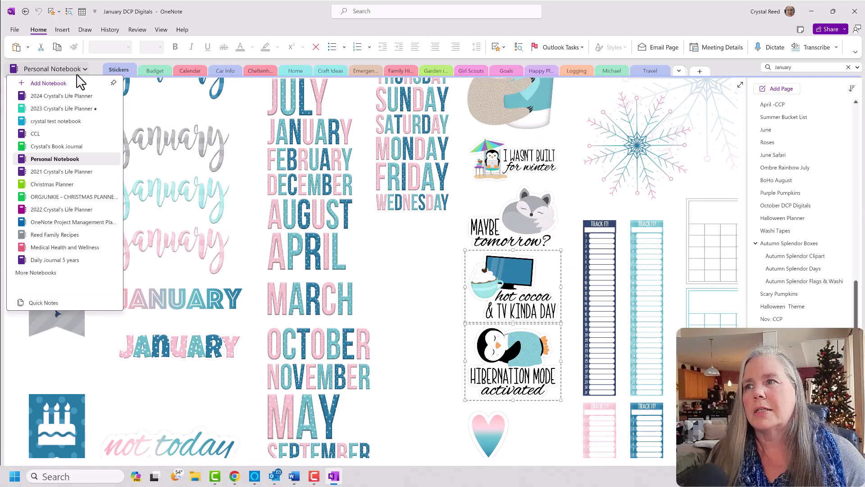
click(71, 97)
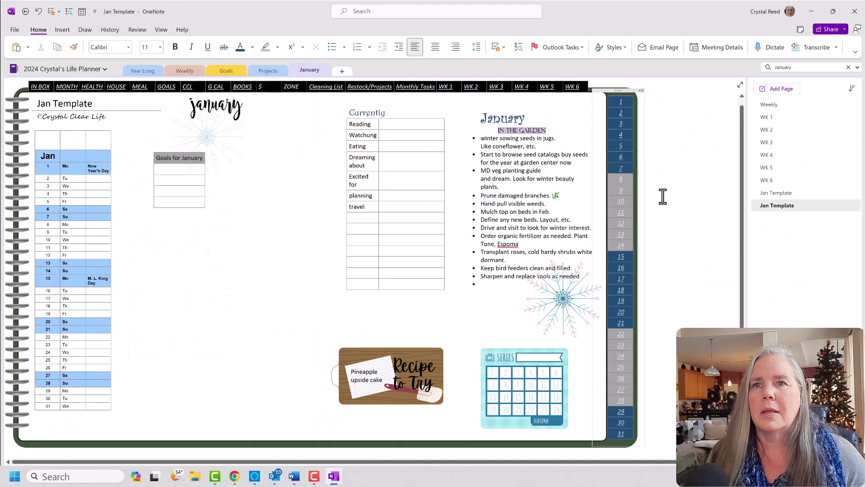
right_click(666, 195)
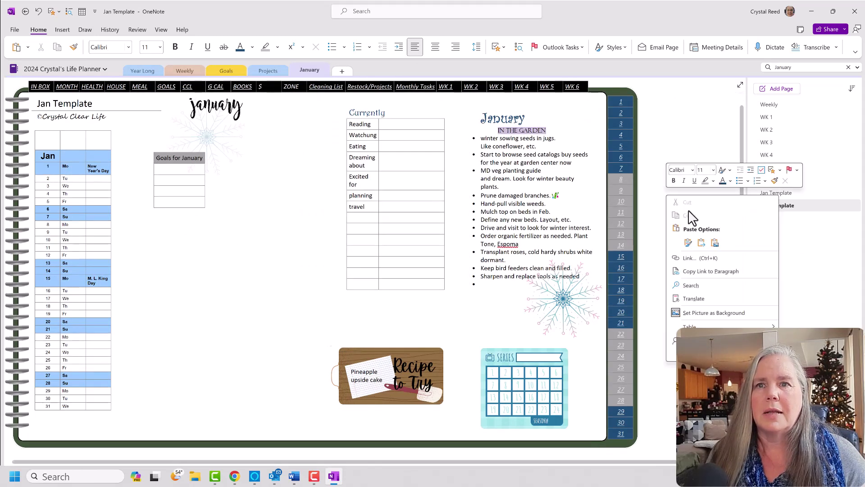
click(691, 242)
click(689, 246)
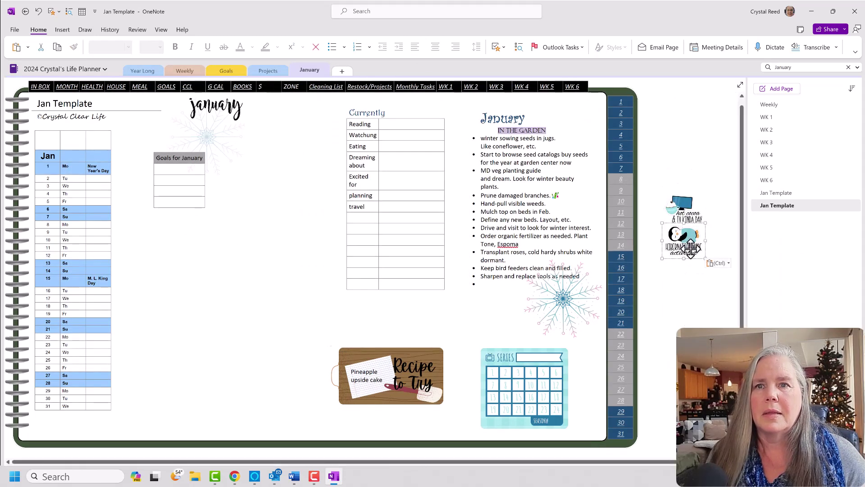
Enlarge both stickers, placing the hibernation penguin above the "Series" tracker and the hot cocoa sticker at the calendar's lower right corner
drag(691, 250, 522, 320)
click(581, 348)
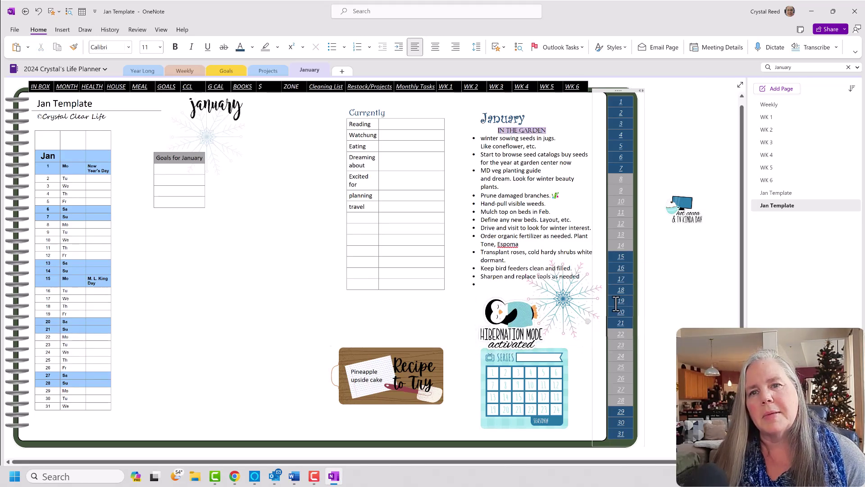
drag(680, 228, 162, 379)
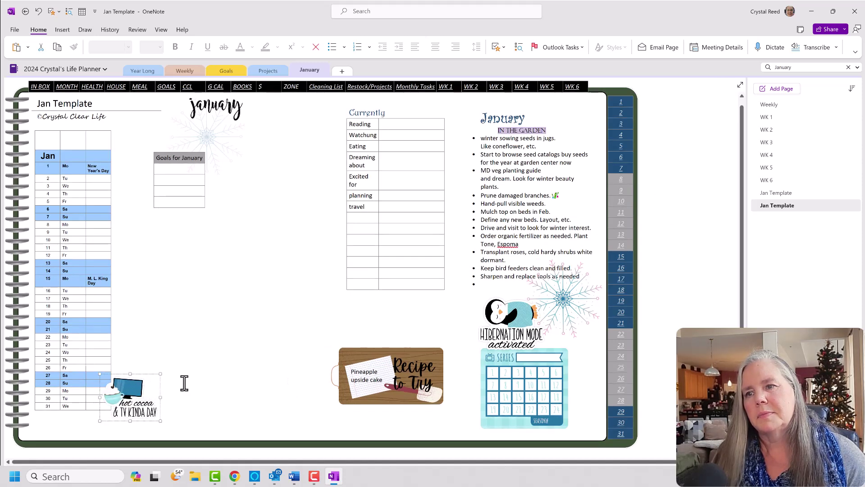
click(201, 380)
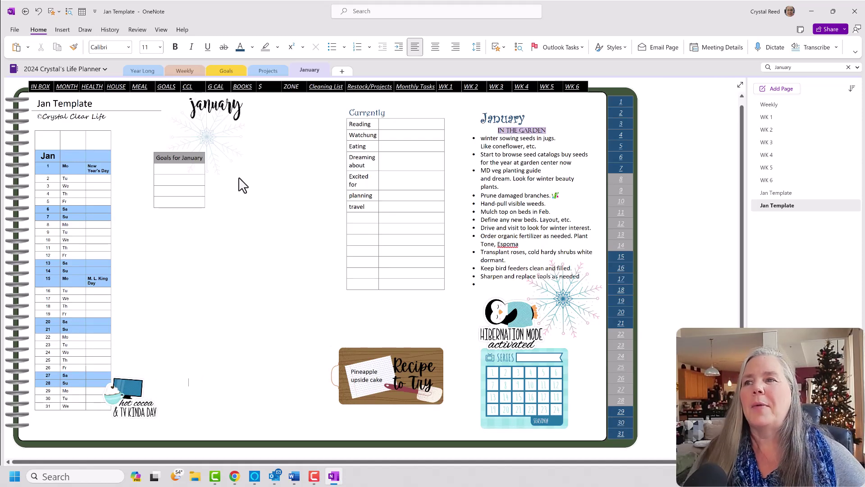
Review the Dec Dashboard layout in the 2023 life planner notebook and return to the 2024 Jan Template page
click(101, 69)
click(84, 109)
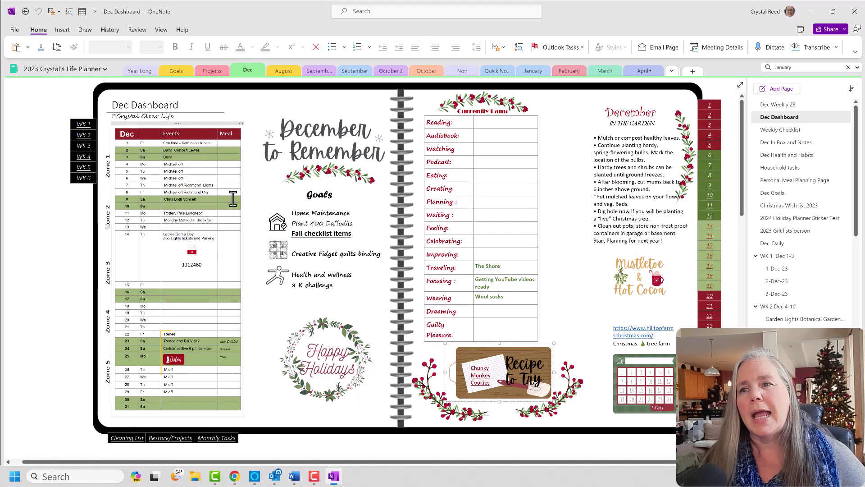
click(68, 68)
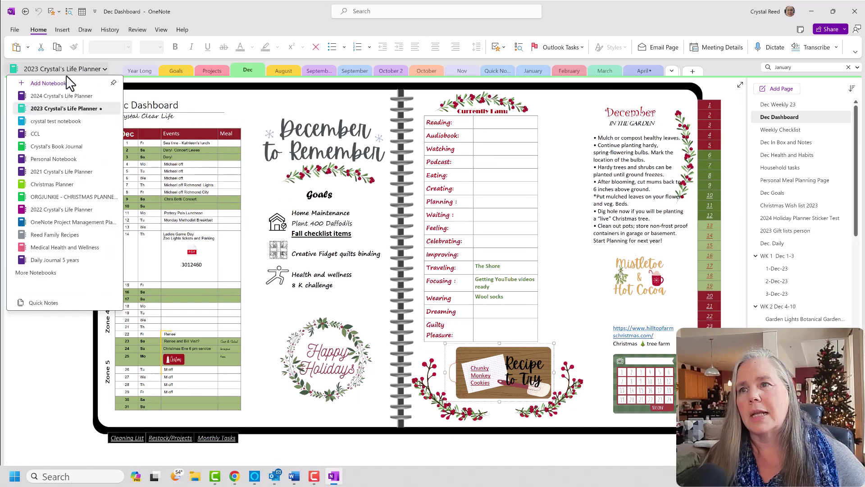
click(68, 99)
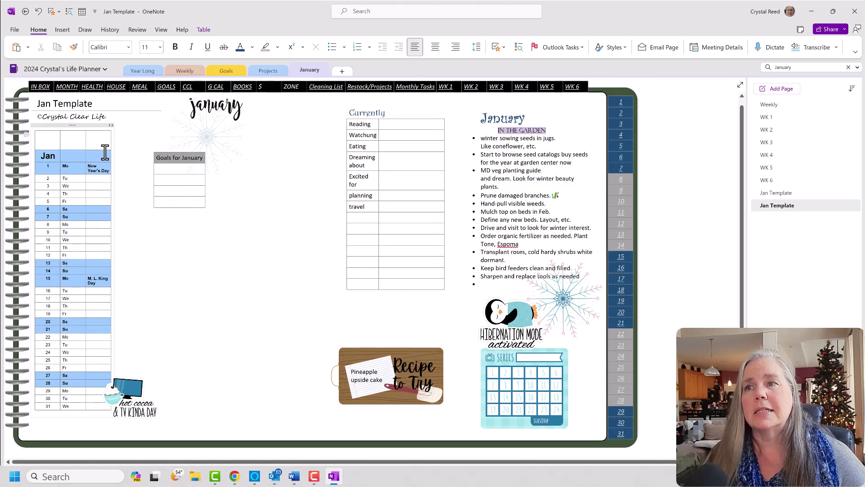
Insert a new column to the right of the last column in the January calendar table
click(99, 144)
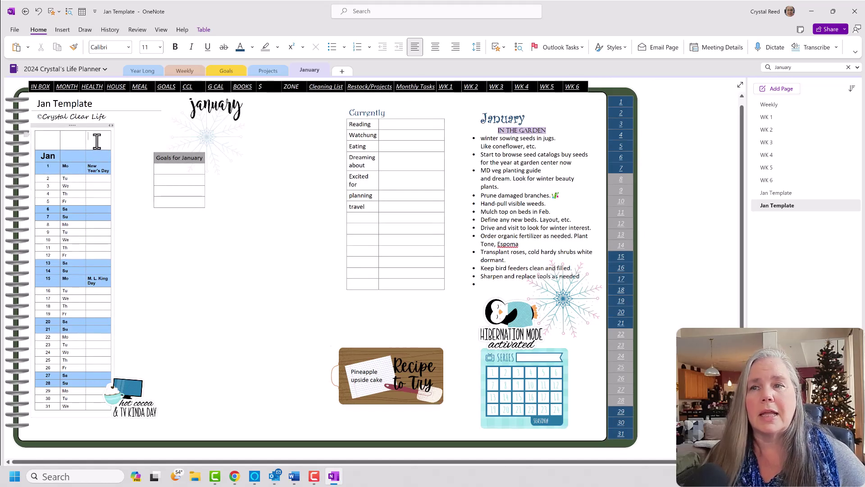
right_click(97, 141)
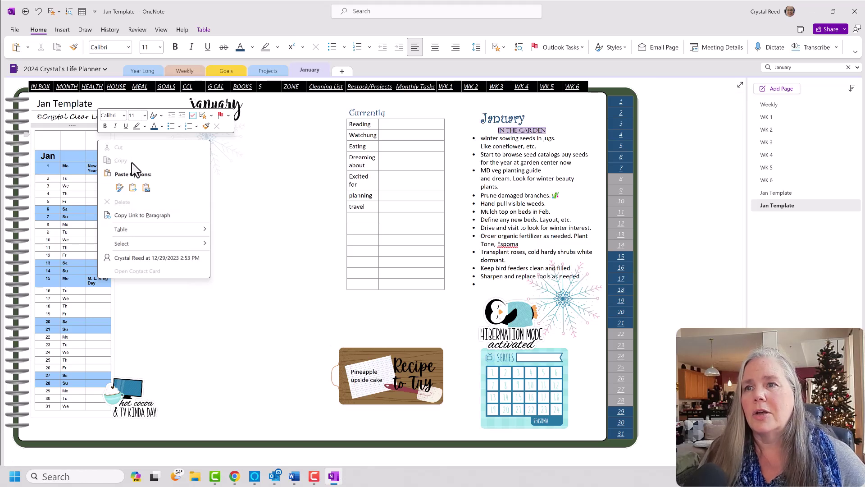
mouse_move(191, 229)
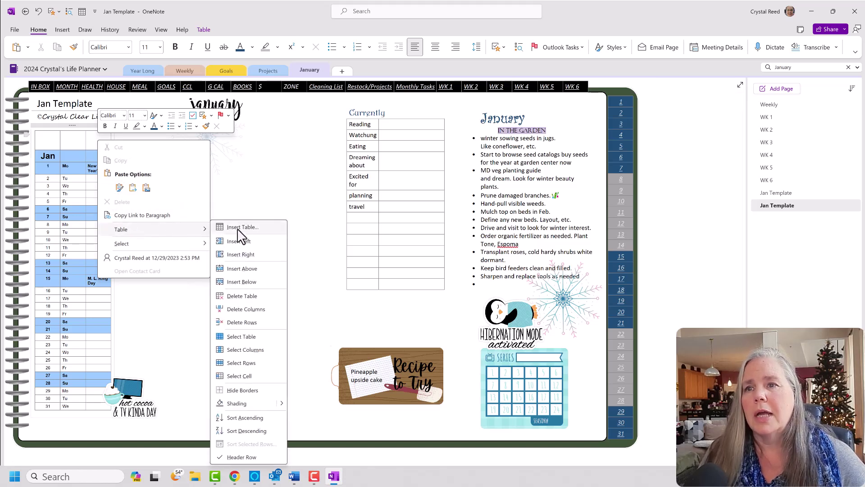
click(247, 255)
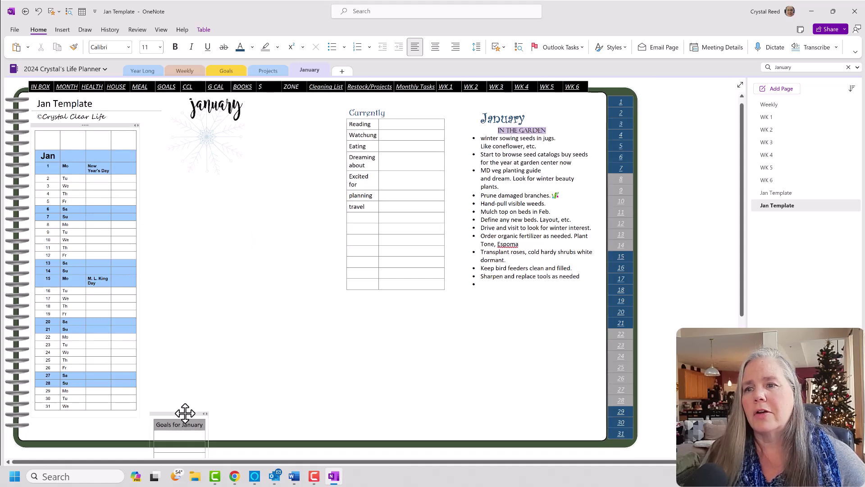
Move the "Goals for January" table back under the January heading and title the new calendar column "Meals"
drag(185, 413, 207, 157)
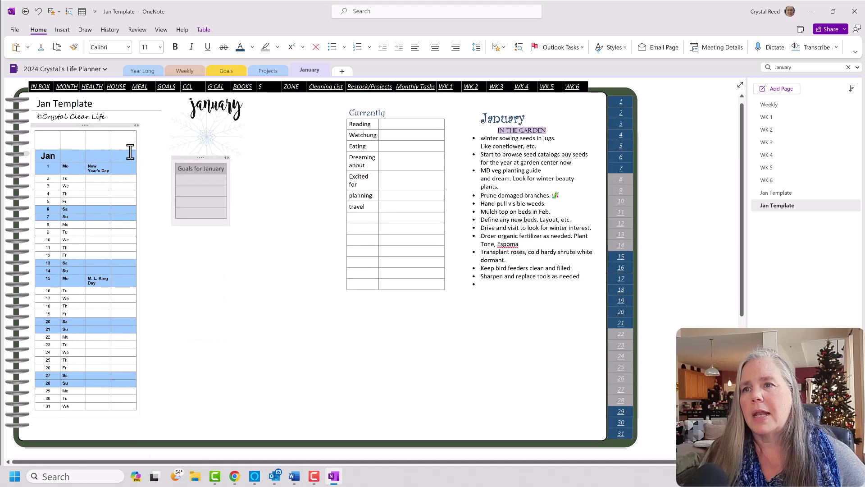
click(123, 156)
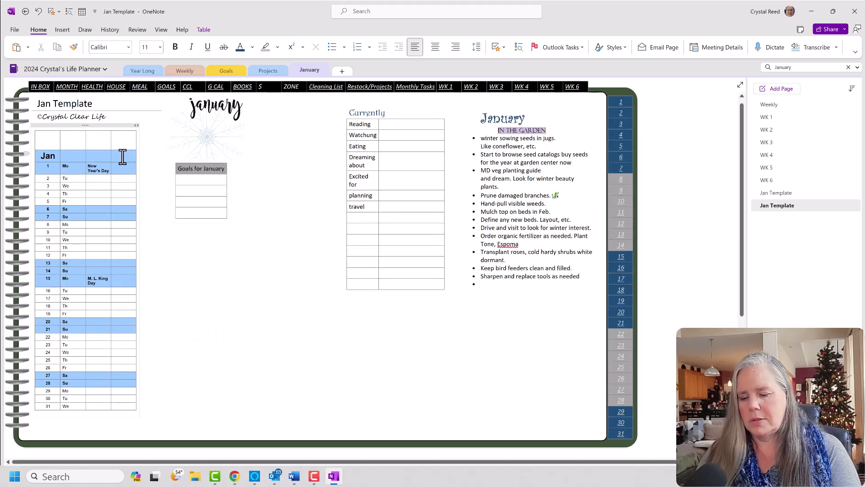
text(Meals)
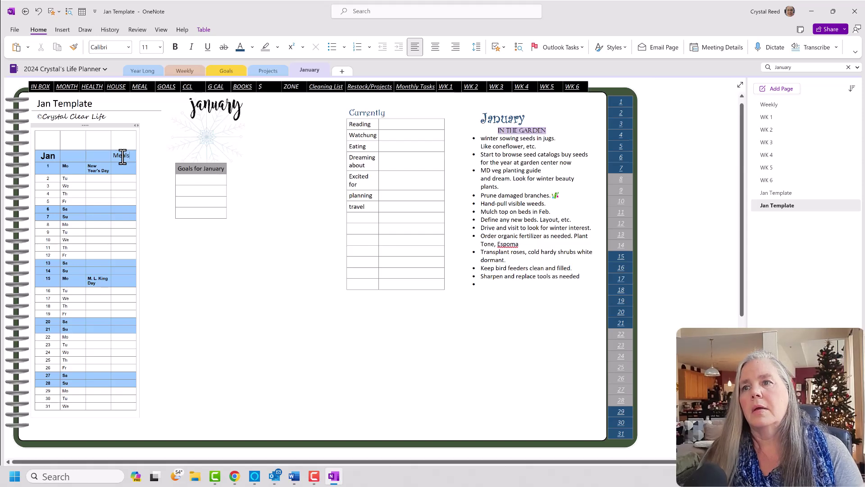
Select all the stickers and the recipe picture below the planner frame together and move them up into the page's lower area
scroll(231, 265, down, 3)
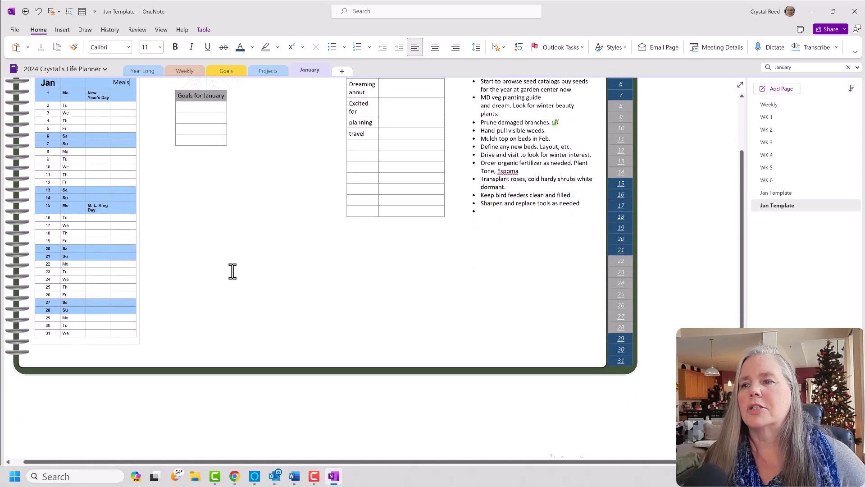
scroll(231, 264, up, 2)
scroll(275, 292, up, 1)
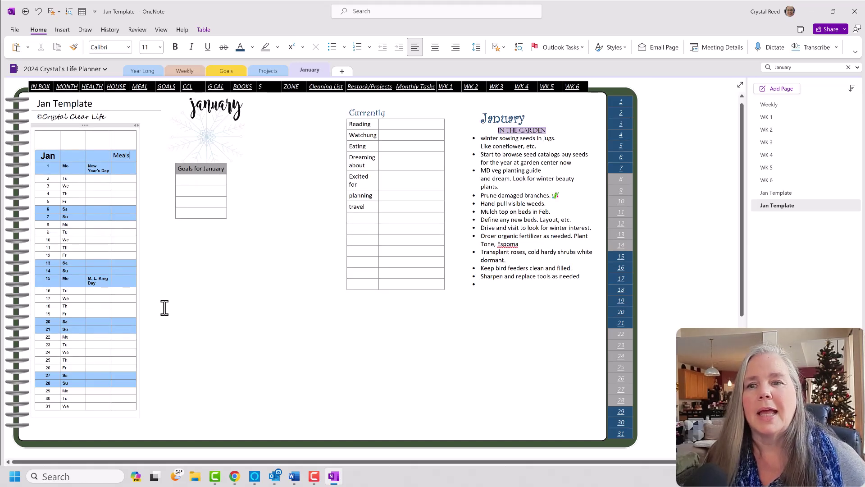
scroll(165, 308, down, 5)
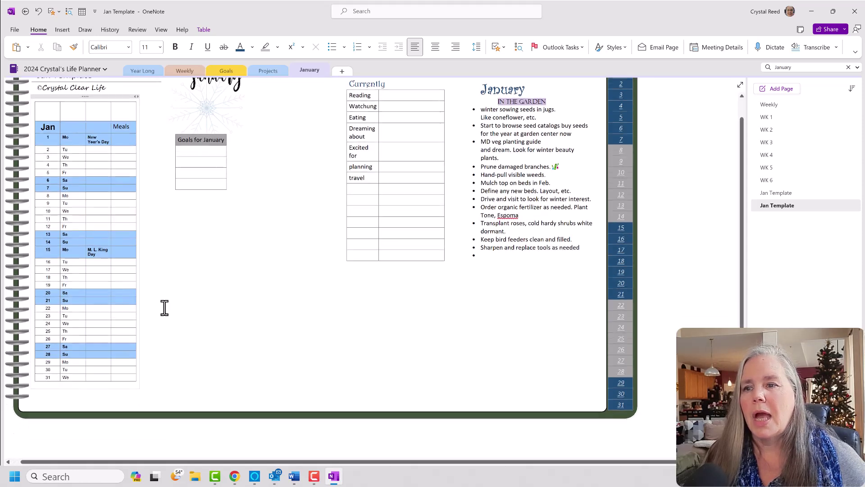
scroll(425, 335, down, 3)
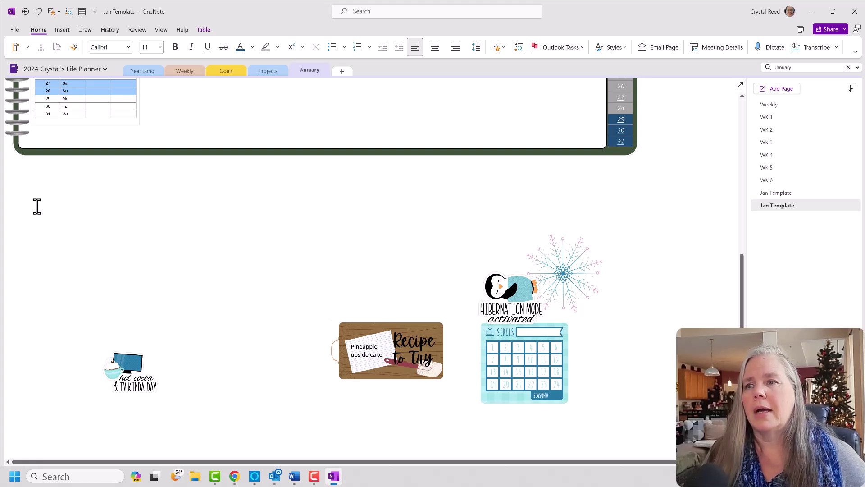
drag(40, 222, 656, 435)
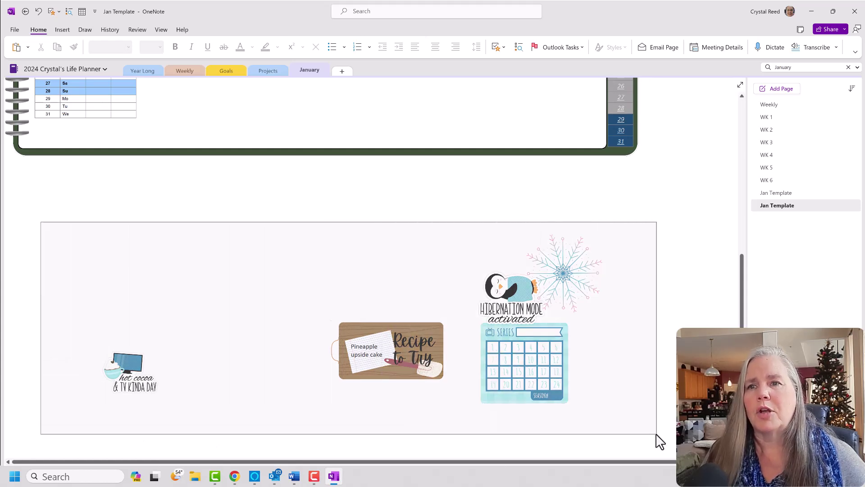
drag(655, 434, 663, 436)
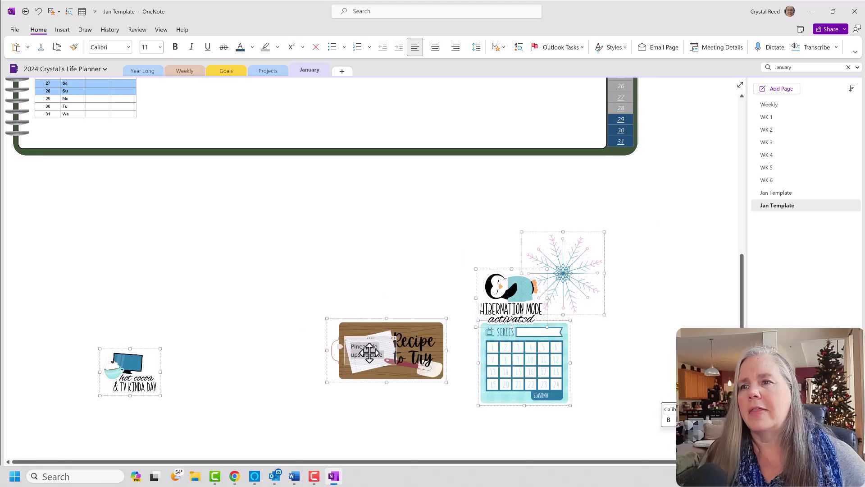
drag(383, 356, 404, 124)
scroll(398, 234, up, 3)
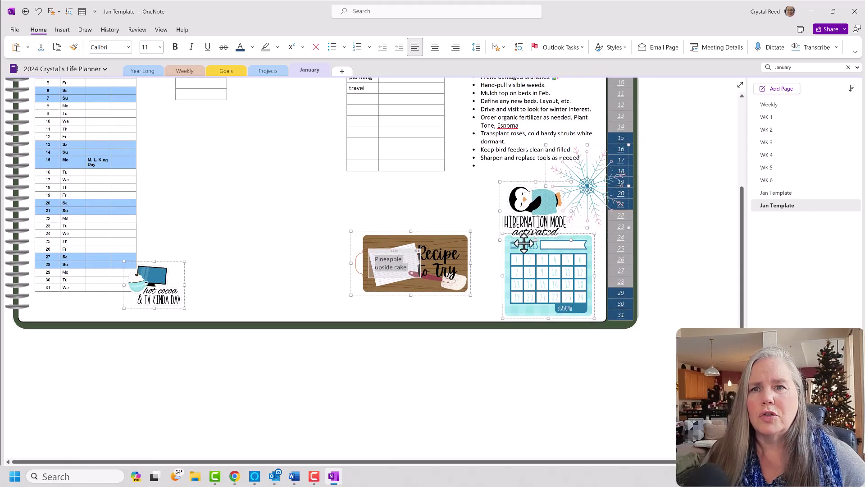
drag(468, 240, 444, 239)
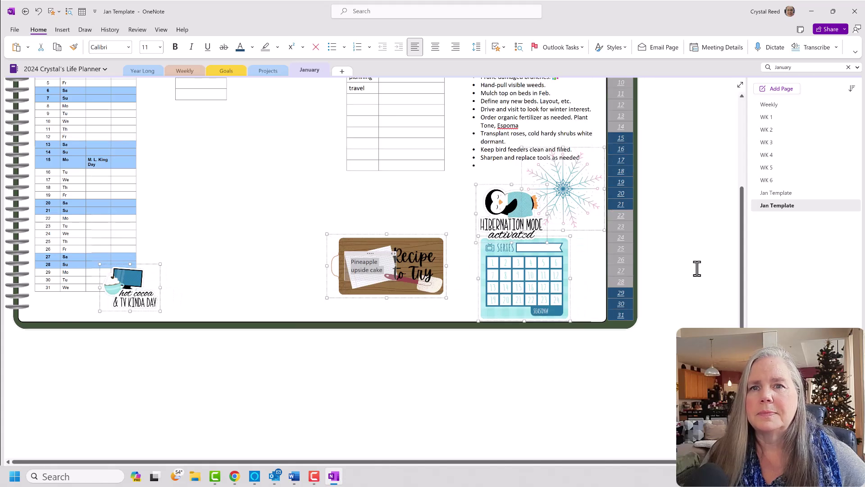
click(696, 292)
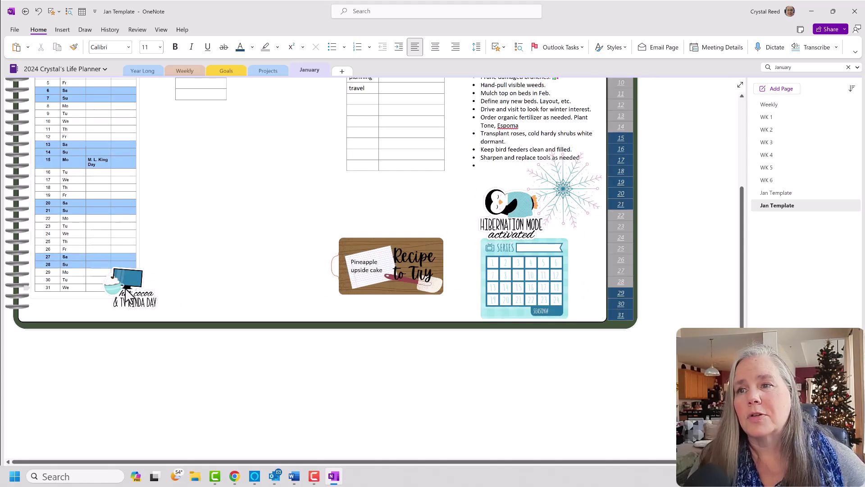
Shift the hot cocoa and TV sticker slightly right at the calendar's lower right corner
drag(128, 295, 148, 298)
click(190, 246)
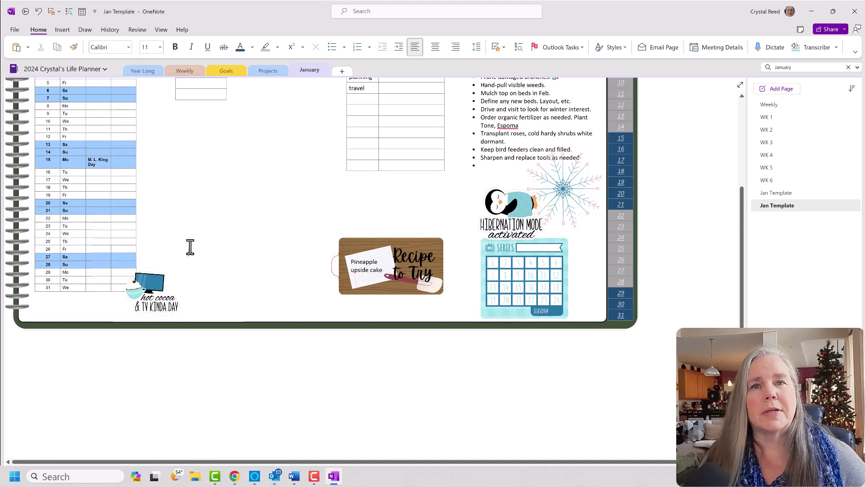
scroll(192, 252, up, 5)
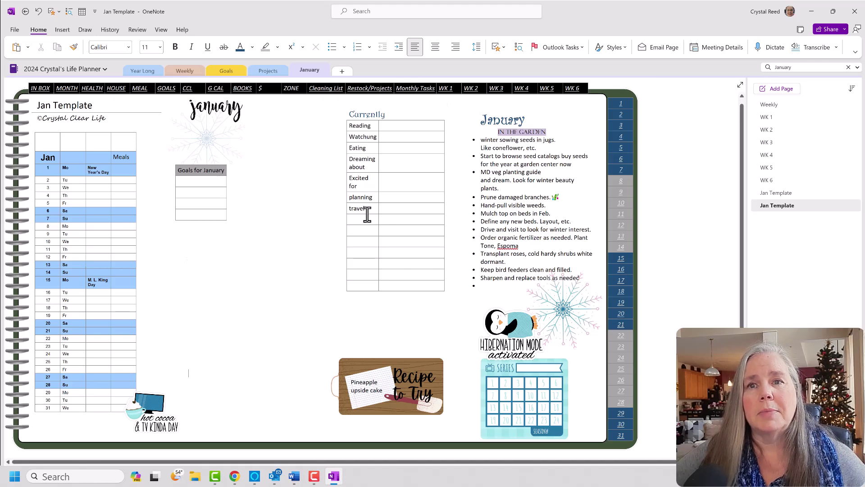
Copy the blank Jan Template page into the January section of the 2024 planner and open the copy
click(767, 193)
right_click(767, 193)
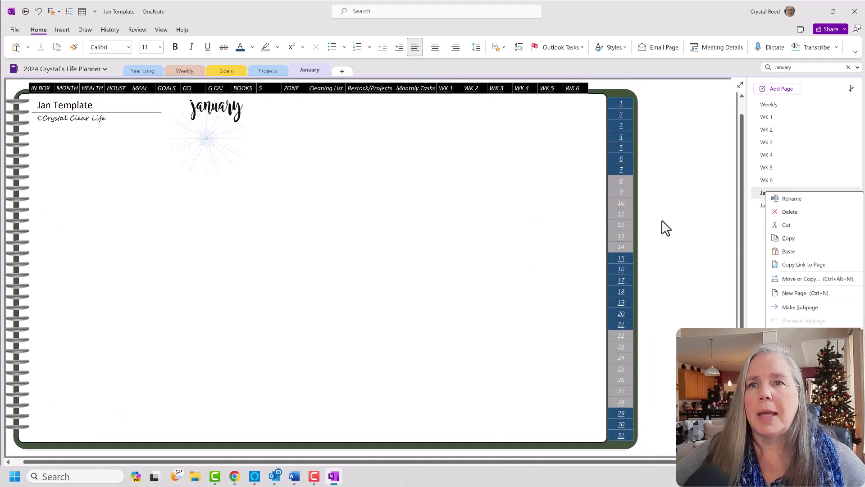
click(792, 280)
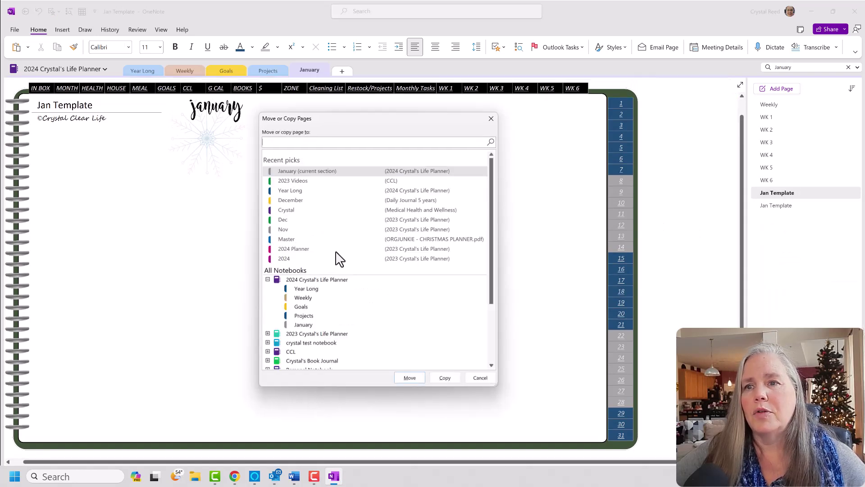
click(306, 325)
click(438, 378)
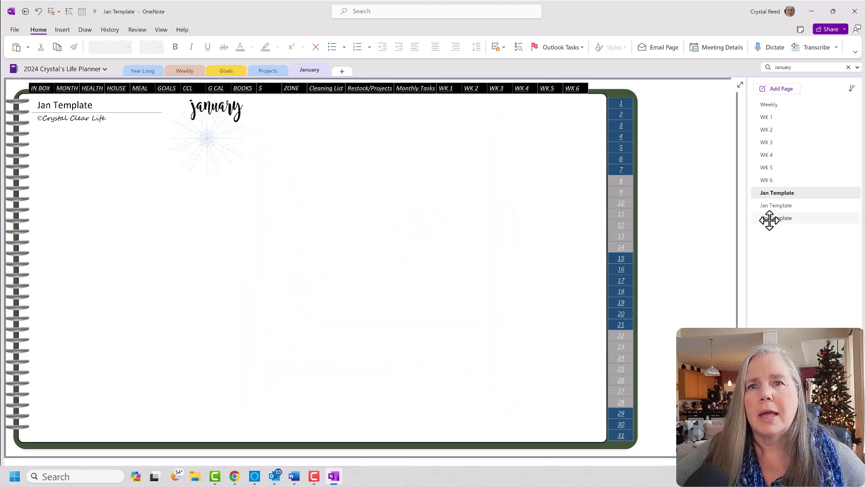
click(768, 218)
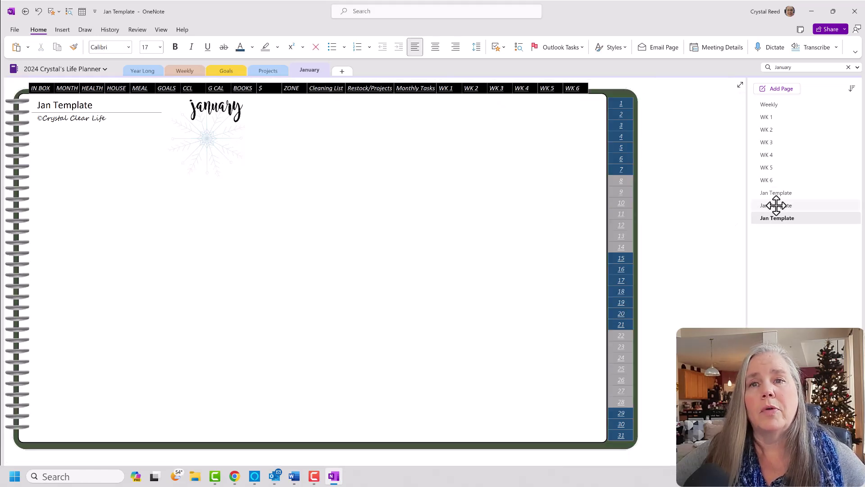
Rename the filled-in Jan Template page with the calendar and stickers as "Jan Dashboard"
click(774, 205)
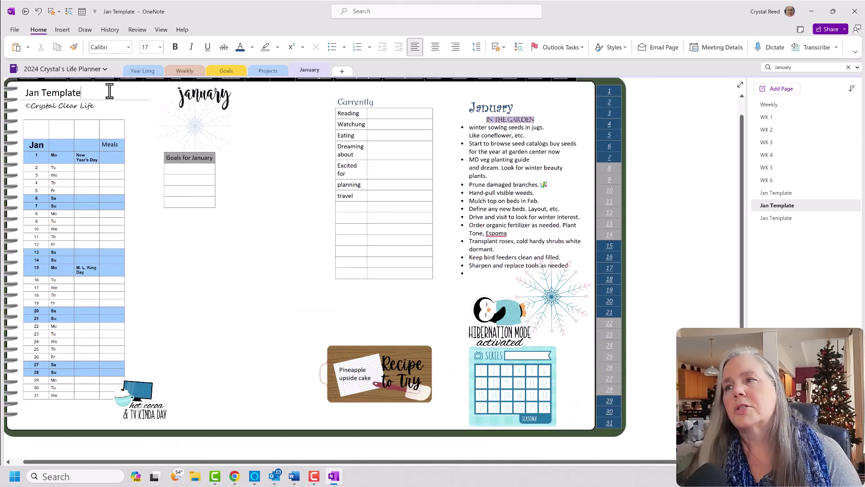
key(BackSpace)
key(BackSpace)
key(BackSpace)
key(BackSpace)
key(BackSpace)
key(BackSpace)
key(BackSpace)
key(BackSpace)
key(BackSpace)
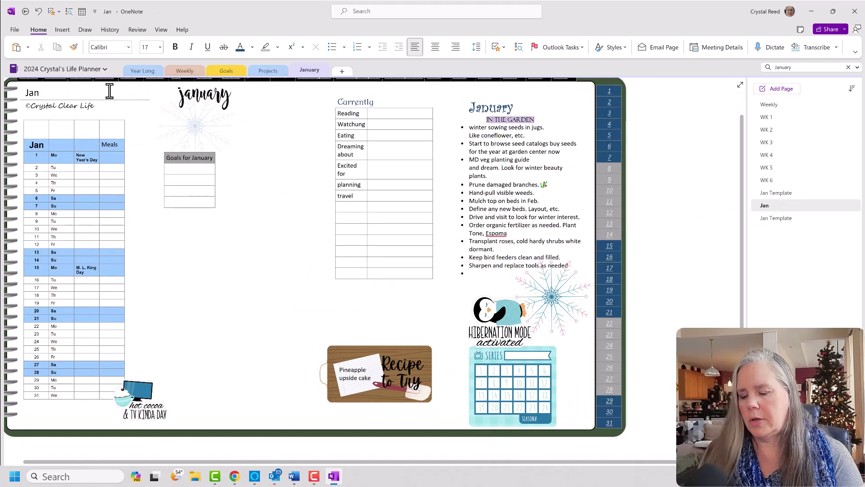
text(Dashb)
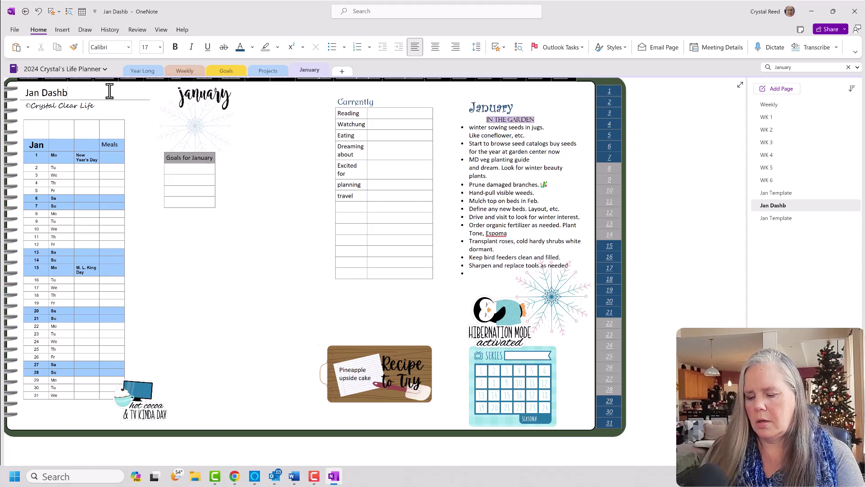
text(oard)
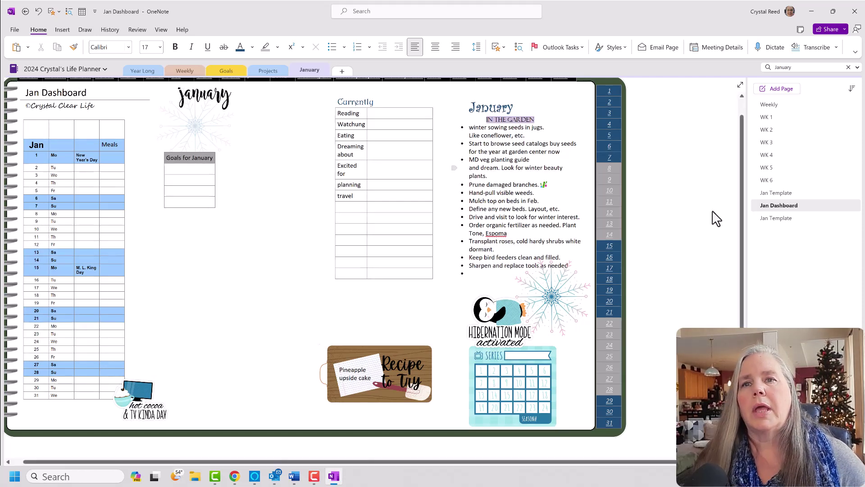
Rename the newly copied blank Jan Template page as "Jan In Box"
click(781, 218)
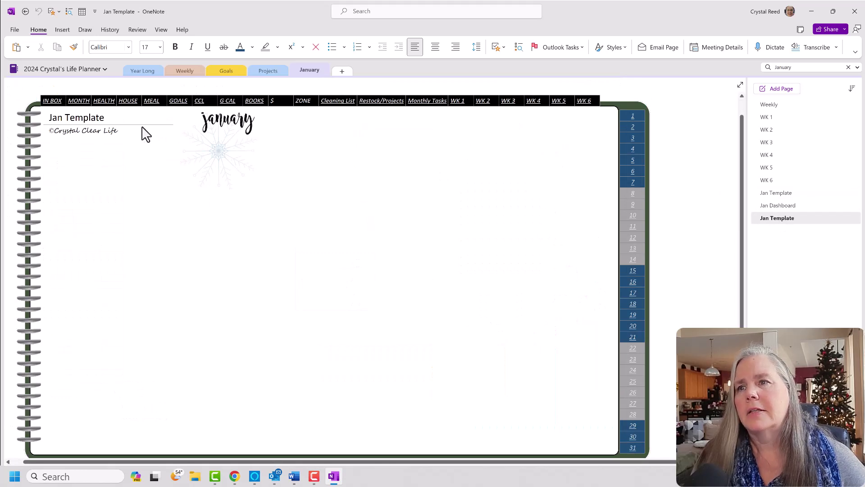
click(116, 120)
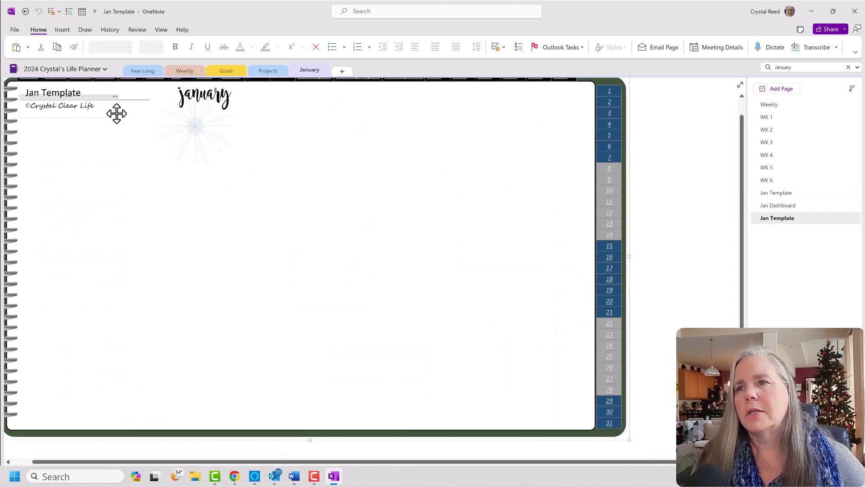
click(98, 93)
key(BackSpace)
key(BackSpace)
key(BackSpace)
key(BackSpace)
key(BackSpace)
key(BackSpace)
key(BackSpace)
key(BackSpace)
key(BackSpace)
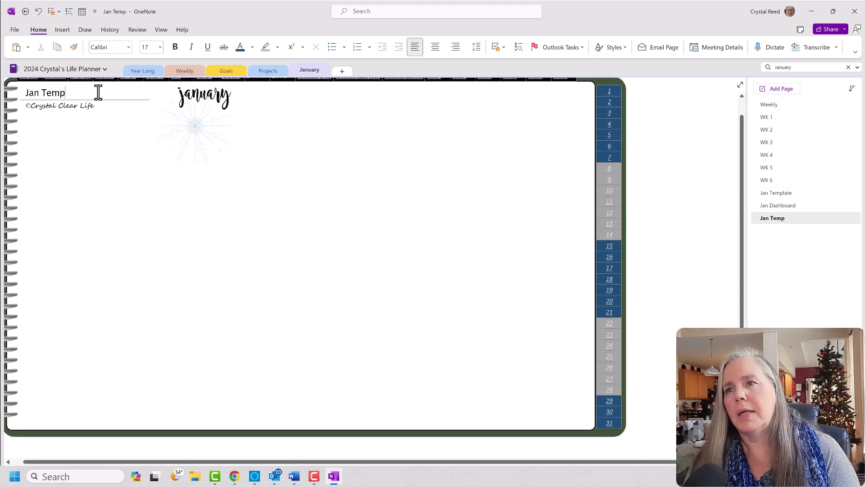
text(I)
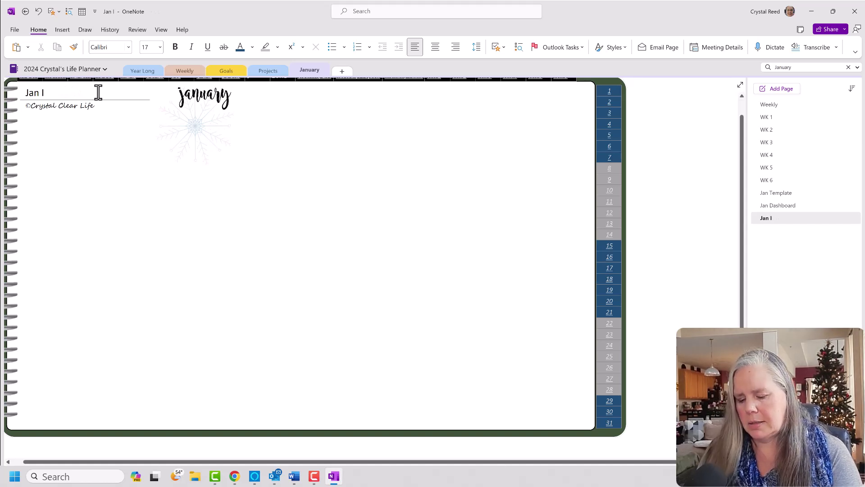
text(n Box)
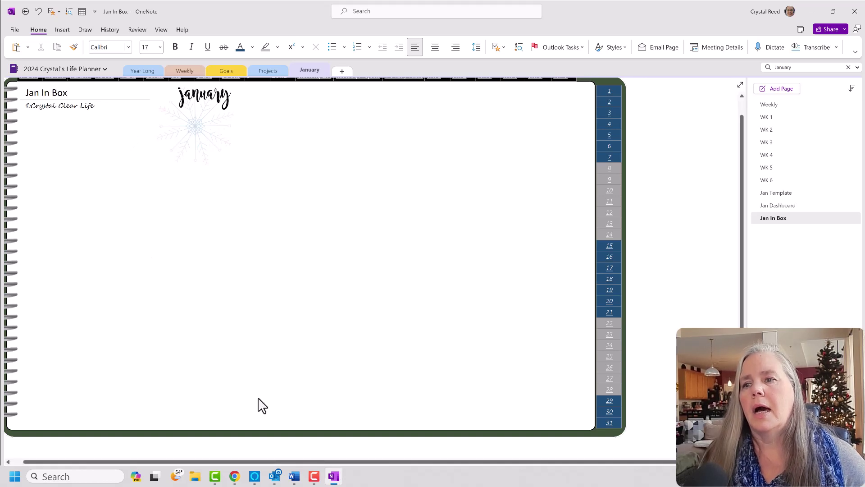
drag(320, 462, 258, 455)
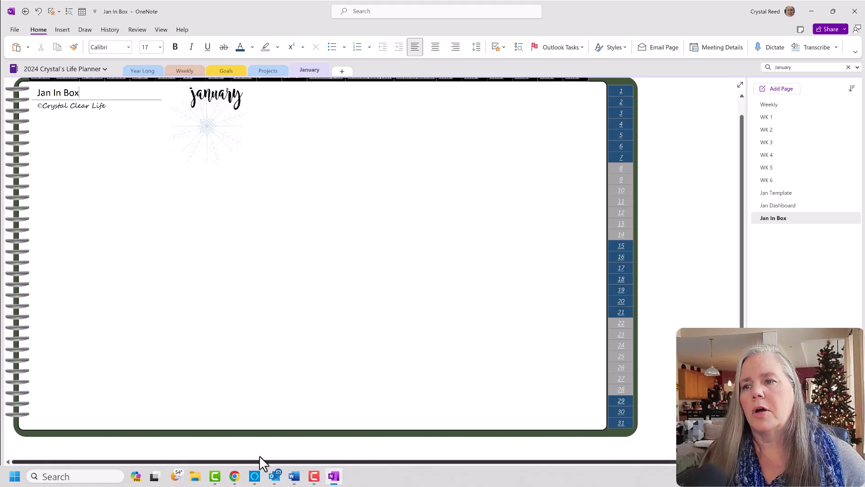
Copy the whole tagged checklist from the ^Inbox Master List page in the Year Long section
click(128, 69)
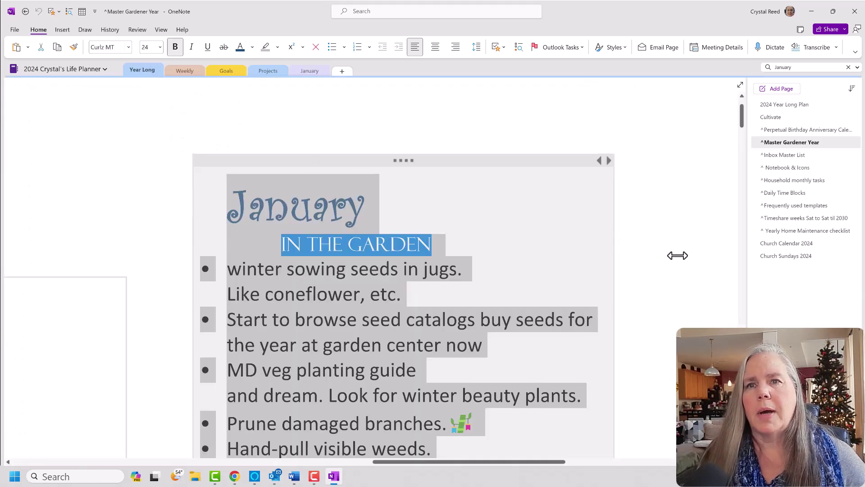
click(692, 247)
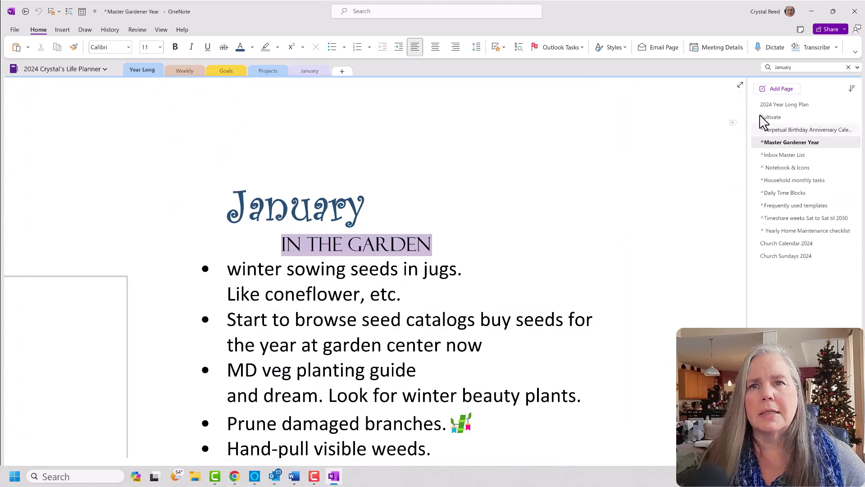
click(771, 153)
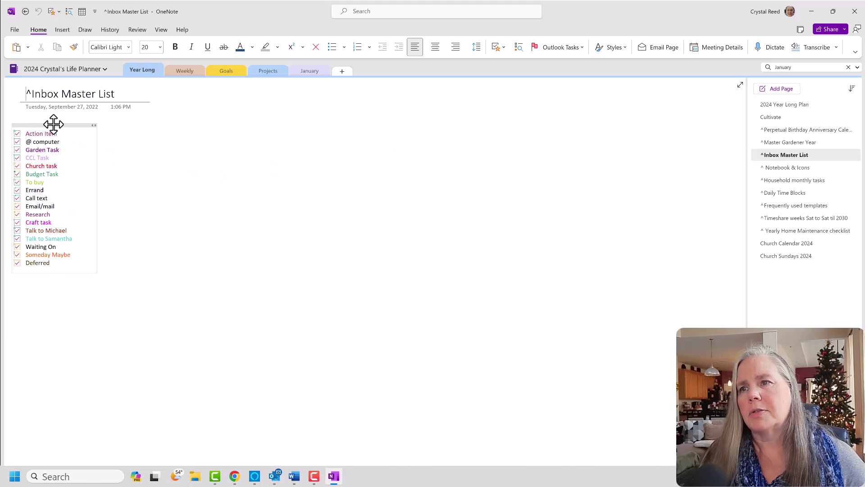
right_click(65, 131)
click(88, 154)
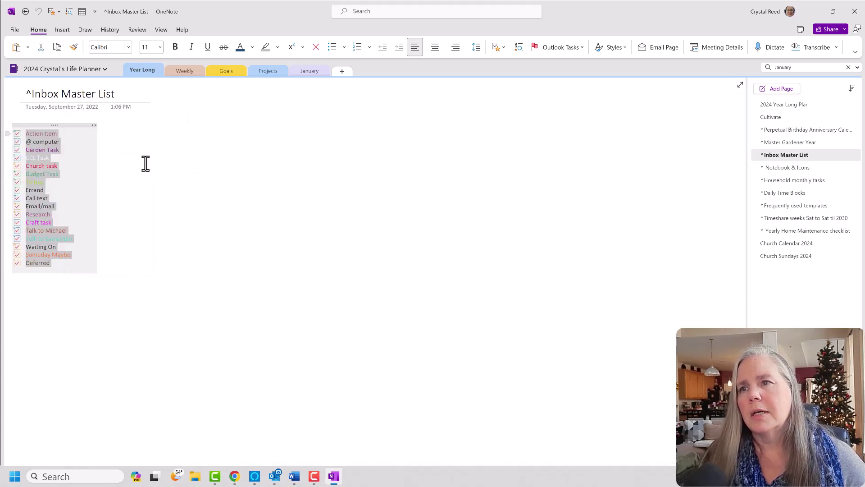
Paste the inbox checklist on the Jan In Box page with its source formatting and move it below the page title
click(312, 72)
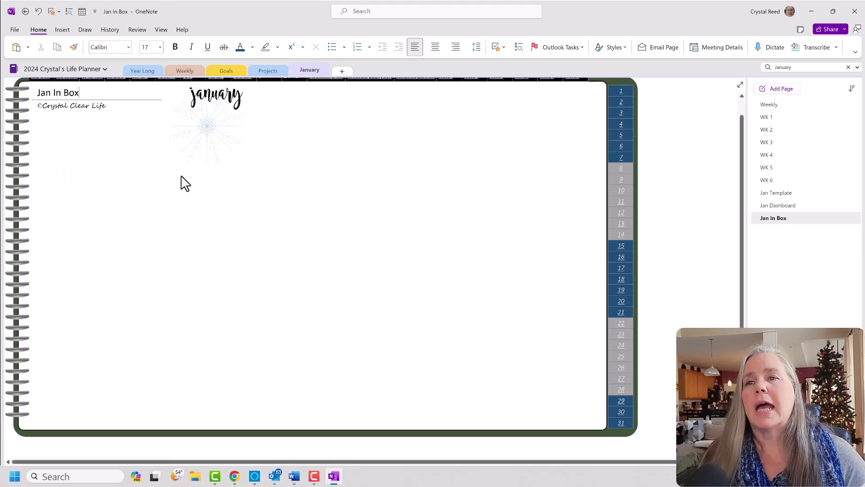
click(54, 139)
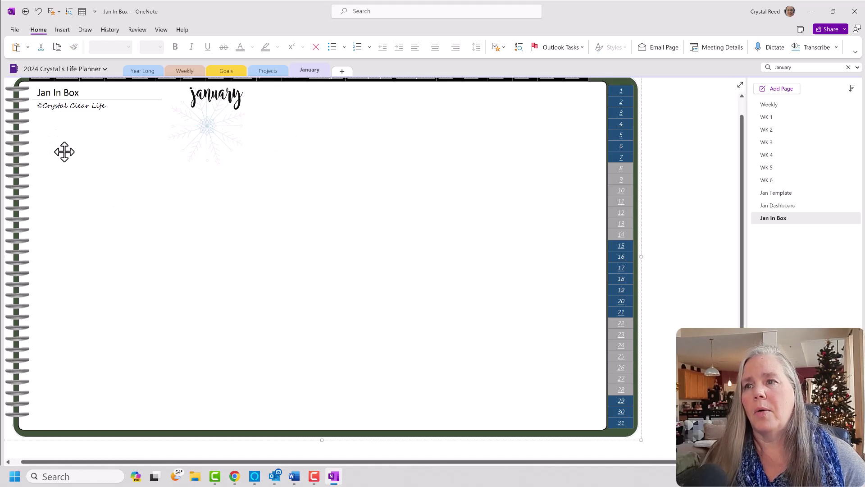
right_click(672, 162)
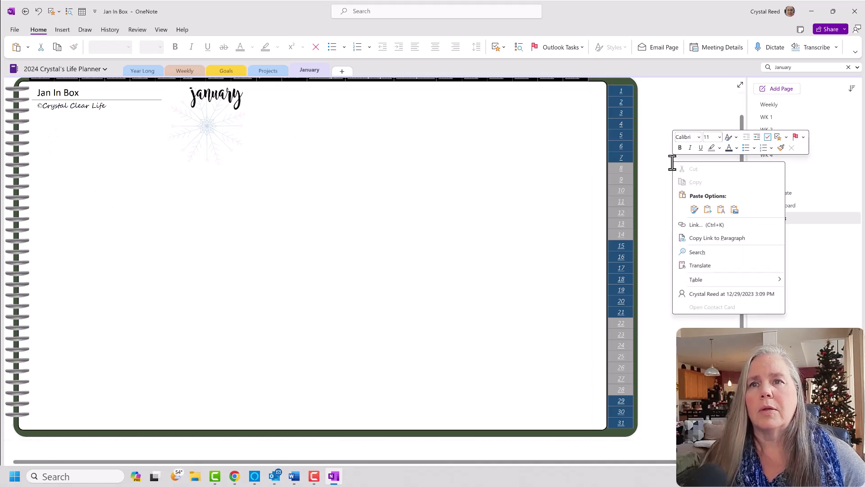
click(693, 205)
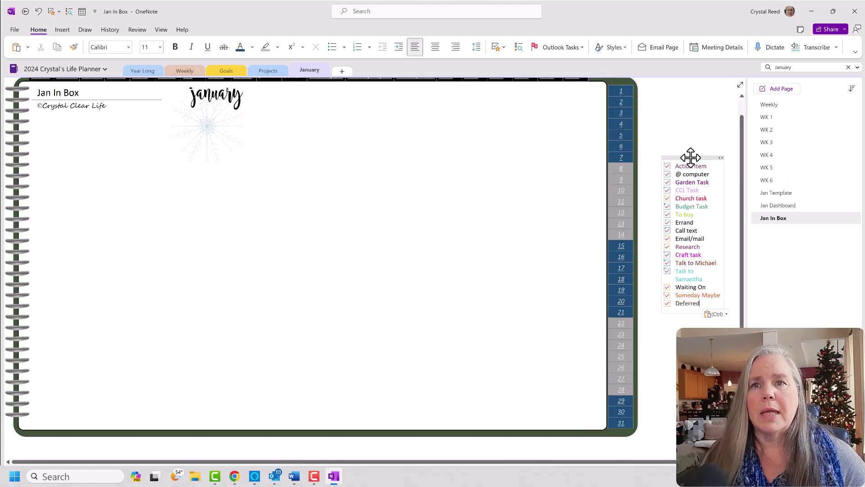
drag(690, 156, 74, 143)
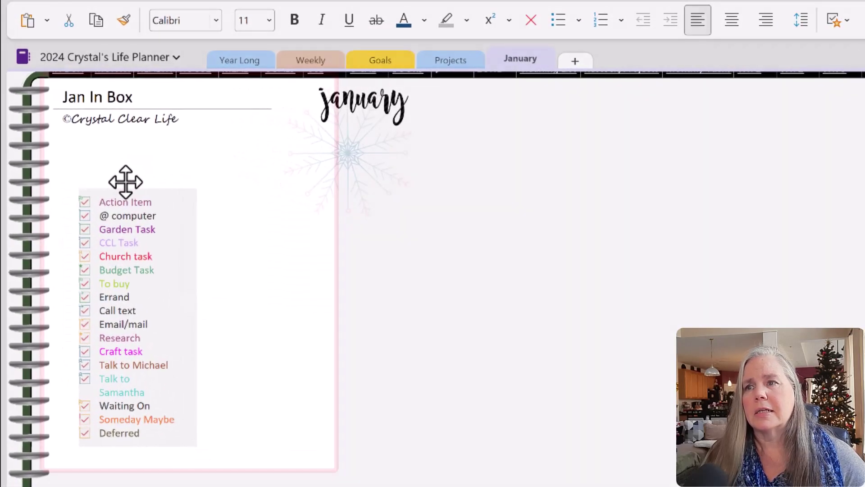
click(126, 190)
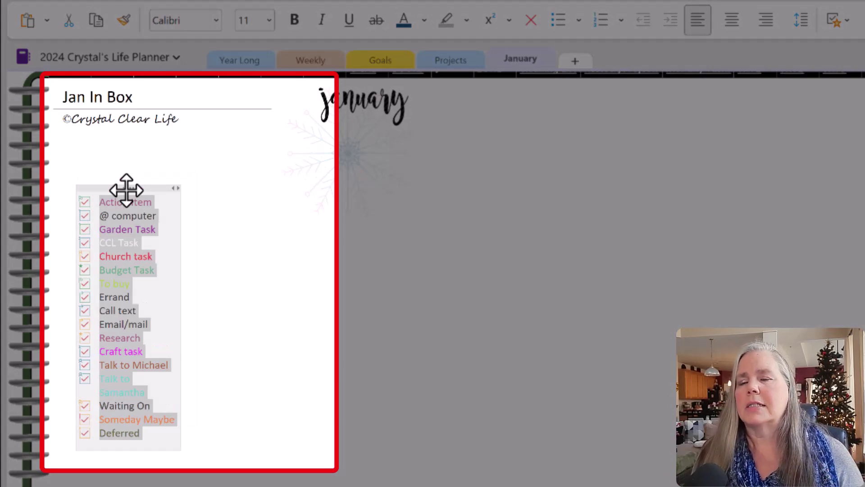
Position the inbox checklist just below the page title and widen its container so every item fits on one line
drag(126, 190, 119, 161)
click(155, 195)
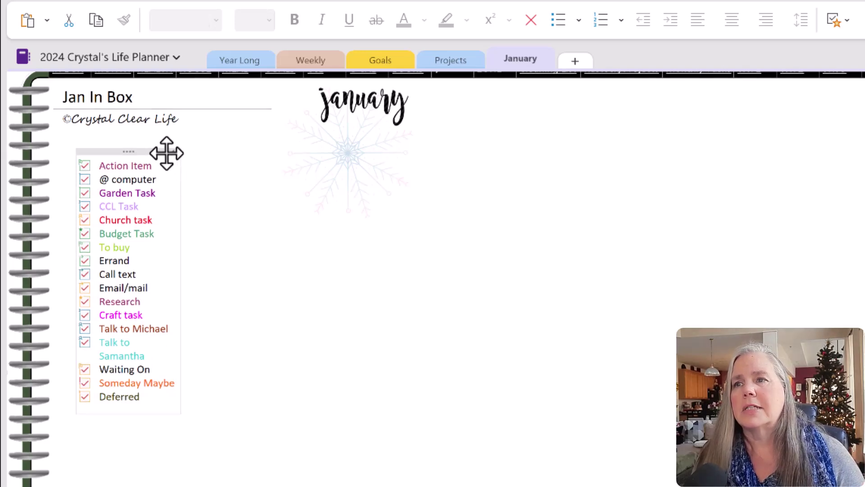
click(154, 191)
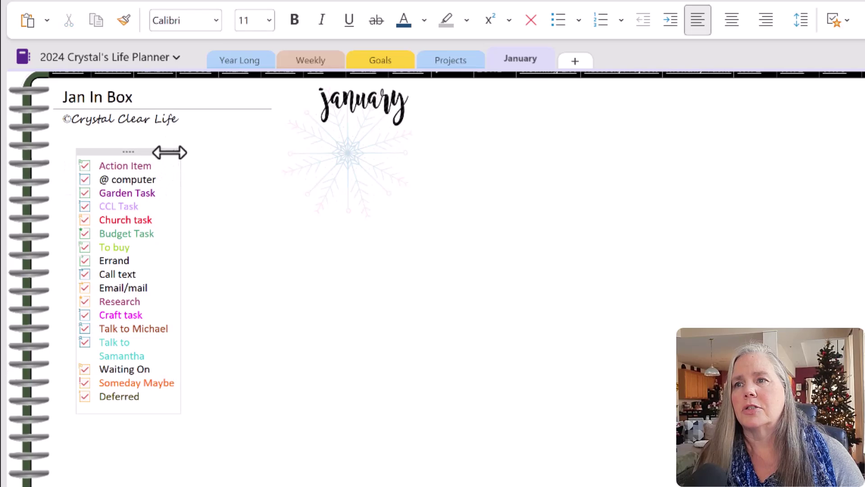
drag(171, 152, 243, 154)
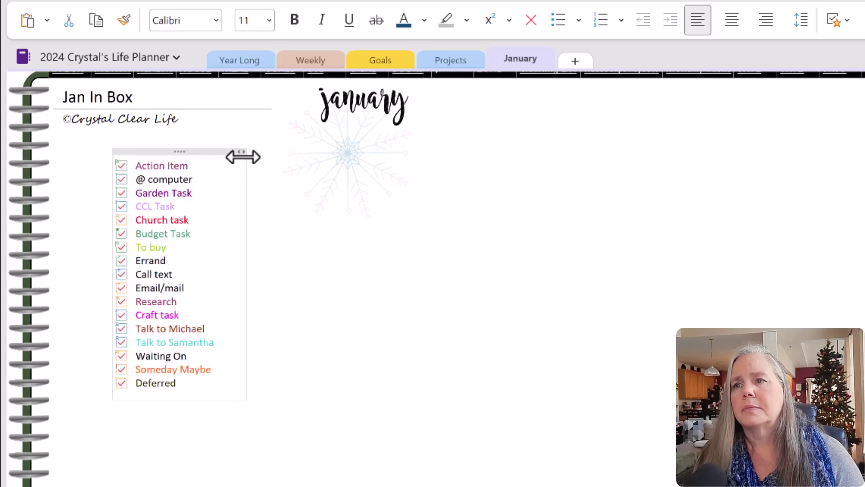
click(178, 151)
drag(180, 153, 145, 150)
click(239, 250)
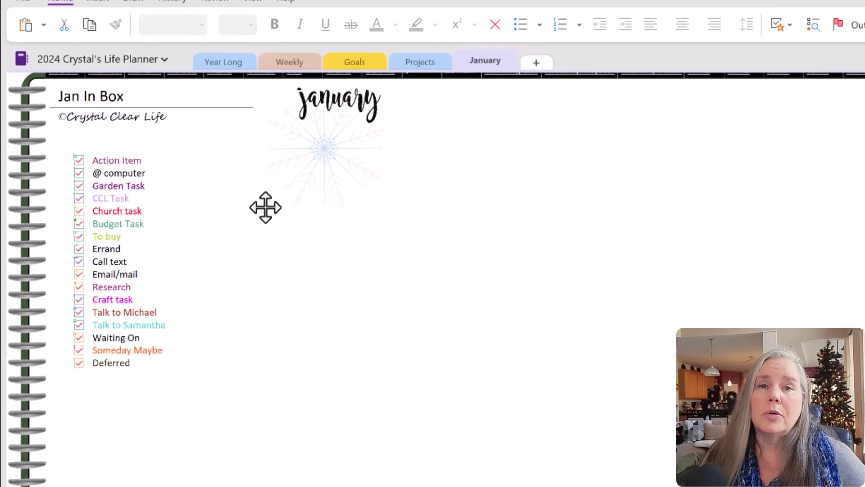
Add the unchecked task "Return sweater to Costco" on a new line below Errand in the inbox checklist
scroll(177, 166, up, 1)
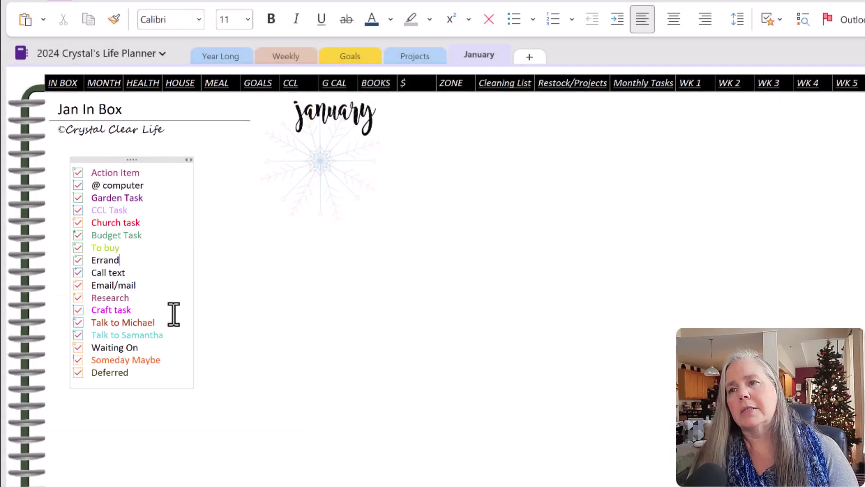
key(Return)
text(r)
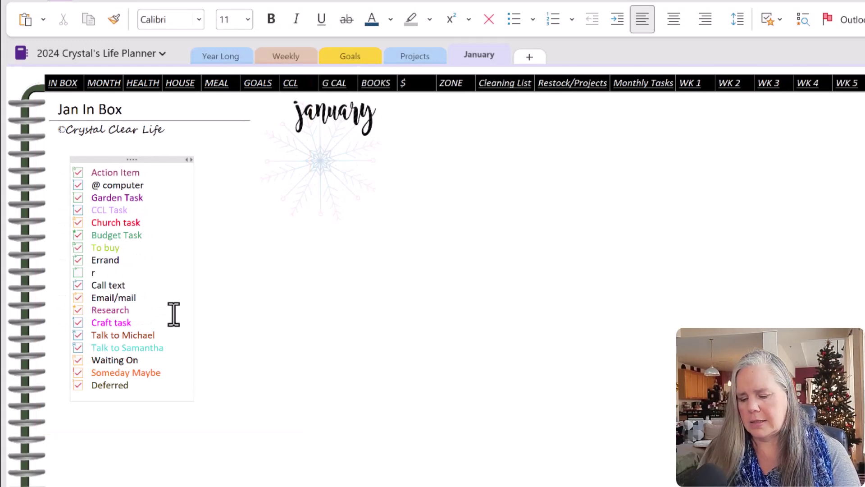
text(eturn se)
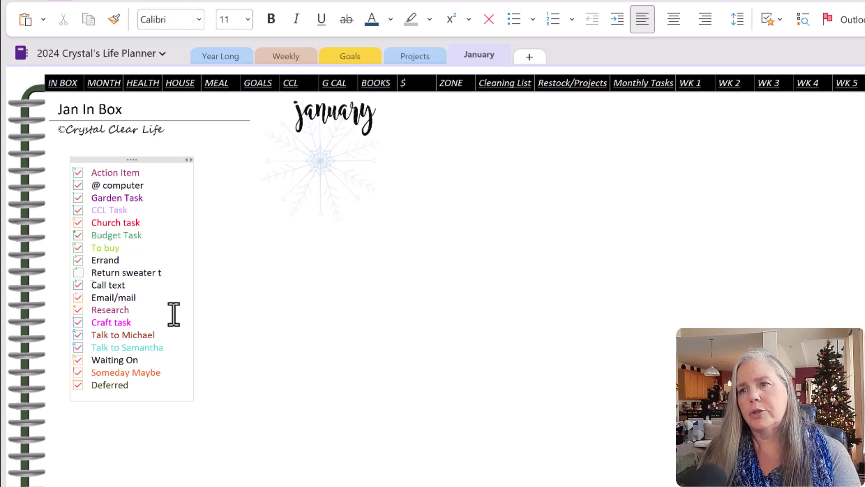
text(weater to Cost)
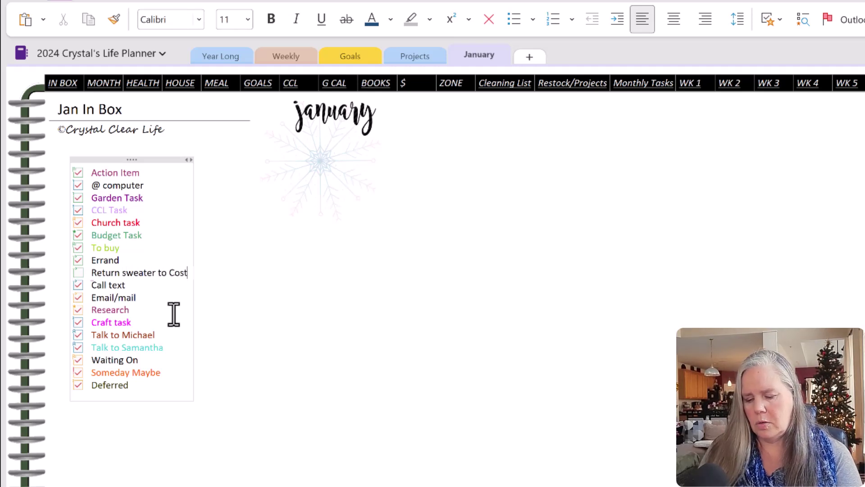
text(co)
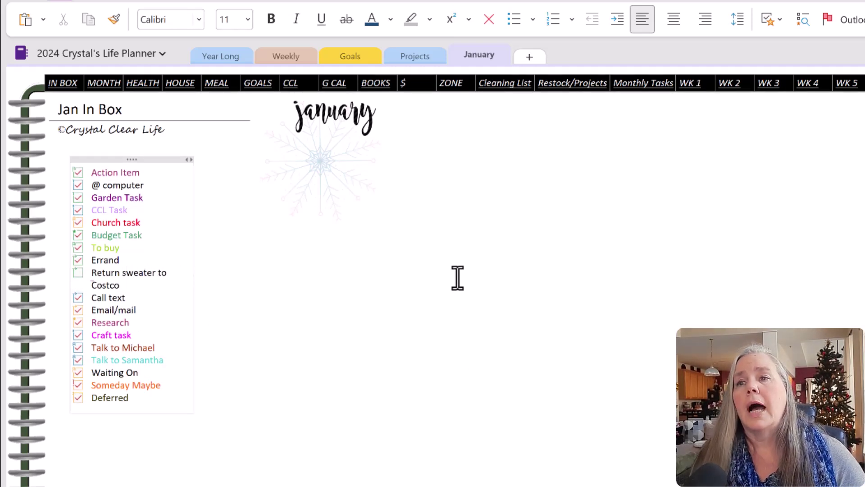
Write a separate note reading "Return library books" in the empty area of the Jan In Box page
click(458, 277)
text(Return)
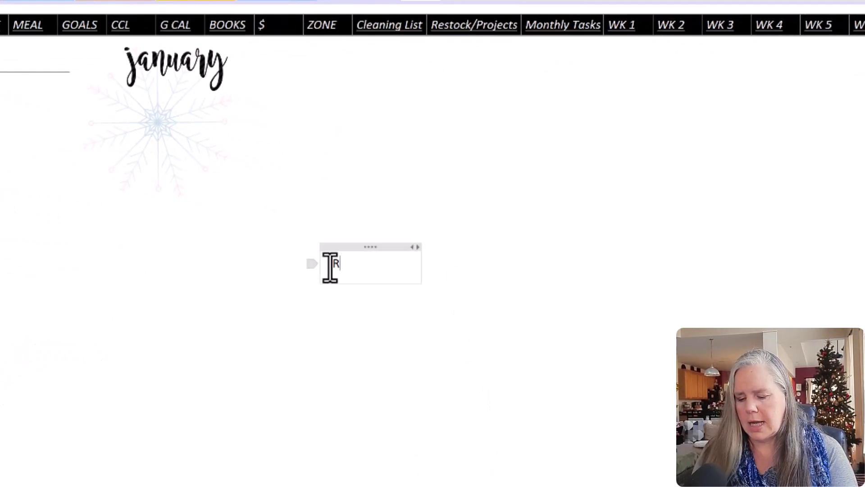
text( lib)
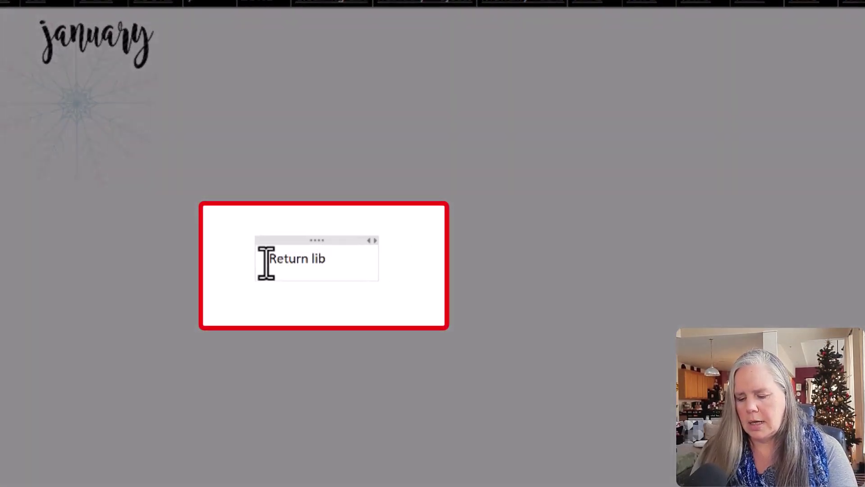
text(rary books)
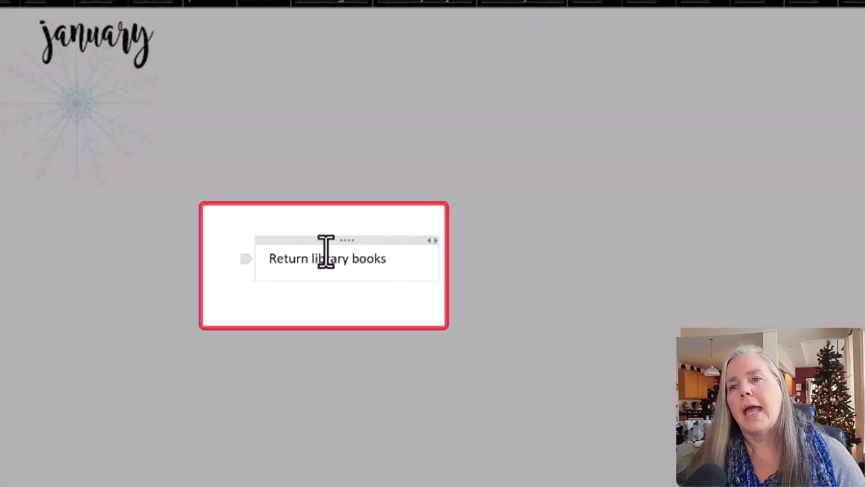
Tag the "Return library books" note as errand and move it closer to the checklist, below the snowflake
click(325, 253)
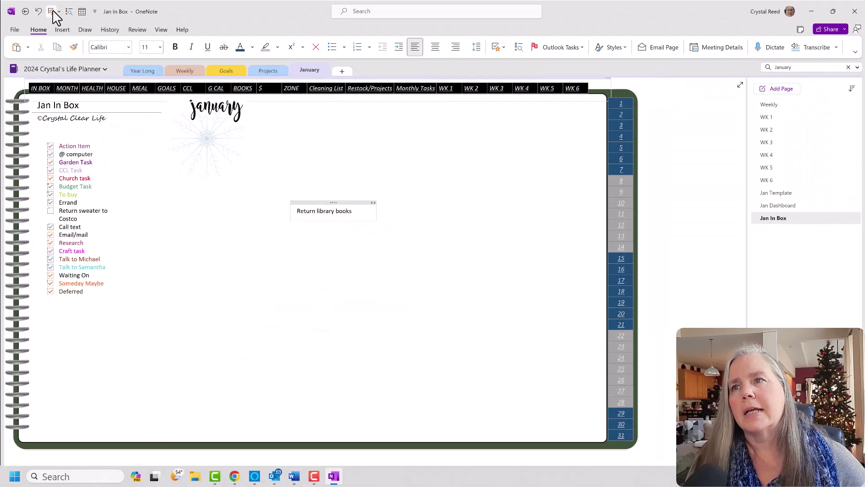
click(59, 11)
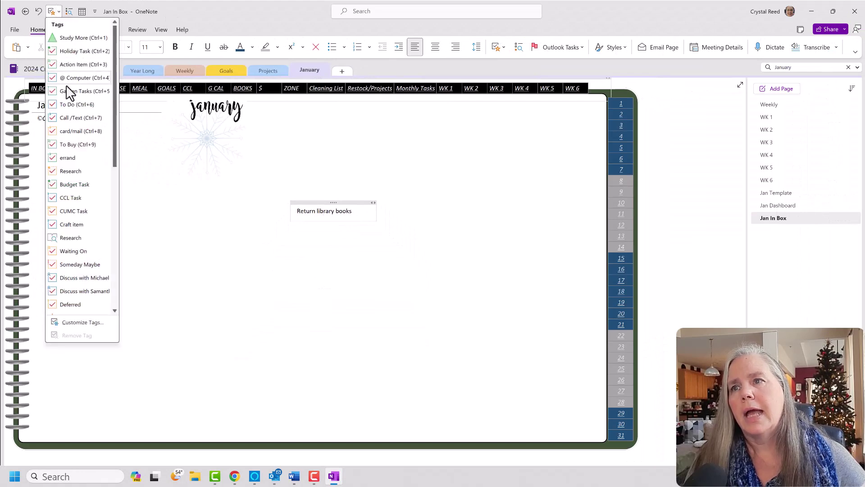
click(70, 158)
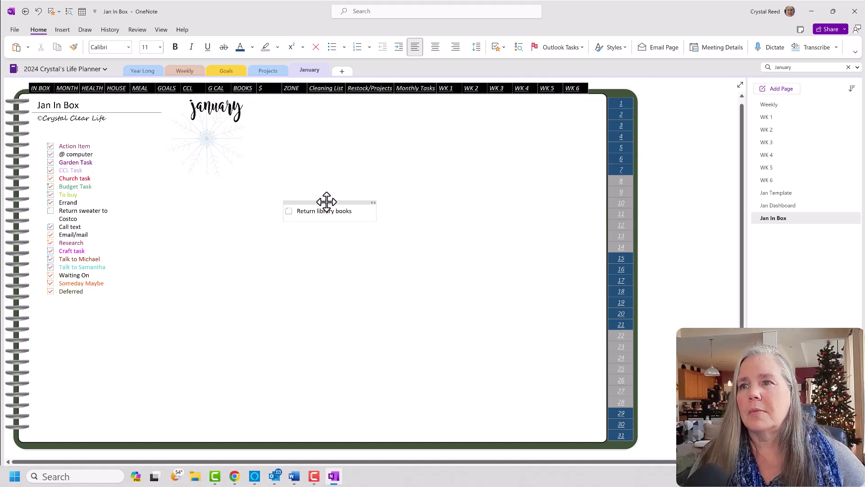
drag(326, 201, 217, 190)
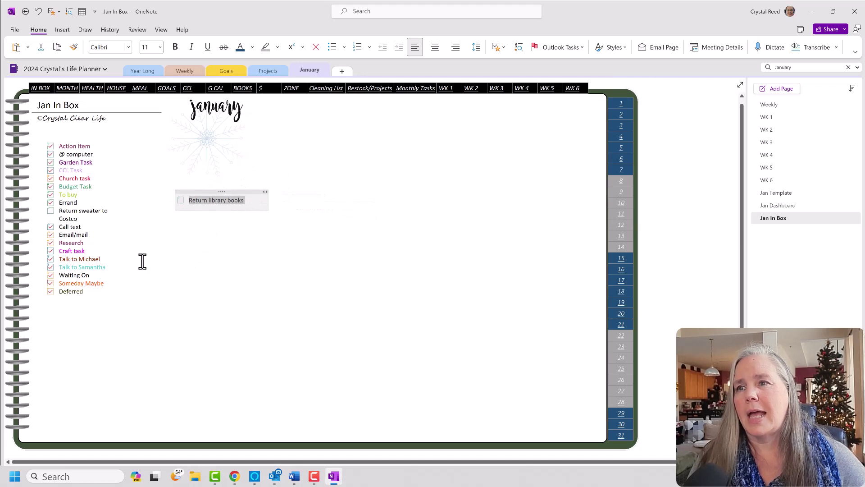
Delete the "Return sweater to Costco" line and its checkbox from the inbox checklist
click(87, 219)
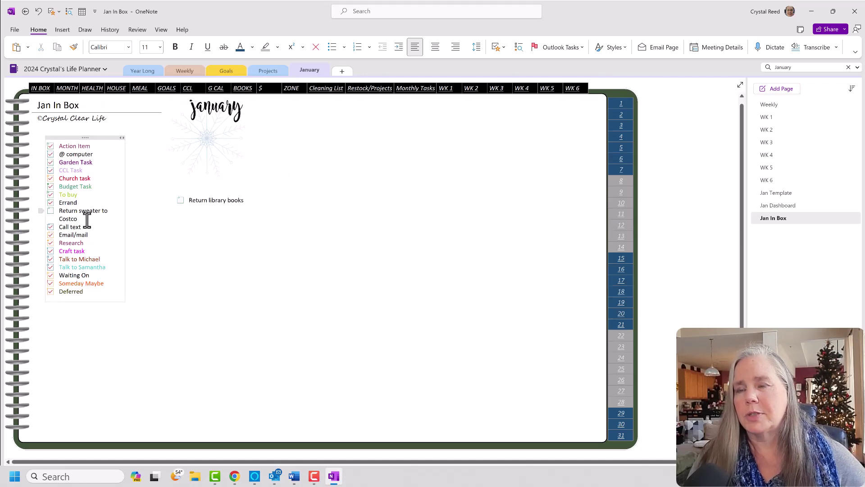
key(BackSpace)
key(BackSpace)
key(BackSpace)
key(BackSpace)
key(BackSpace)
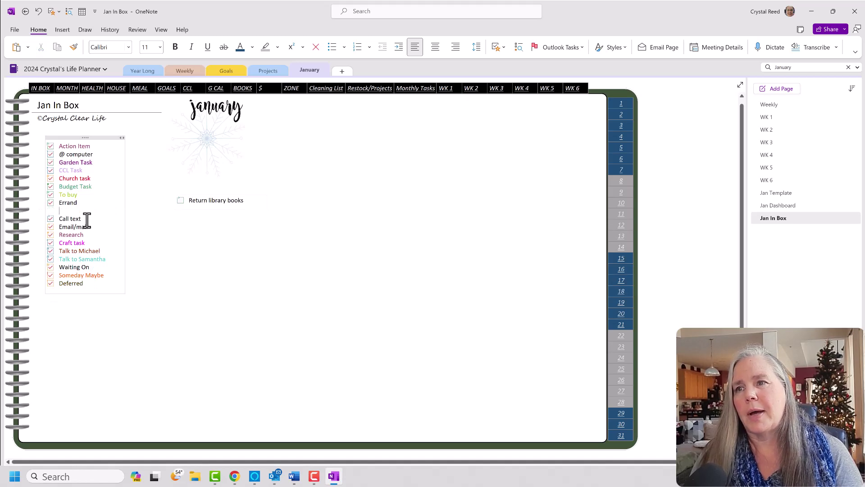
key(BackSpace)
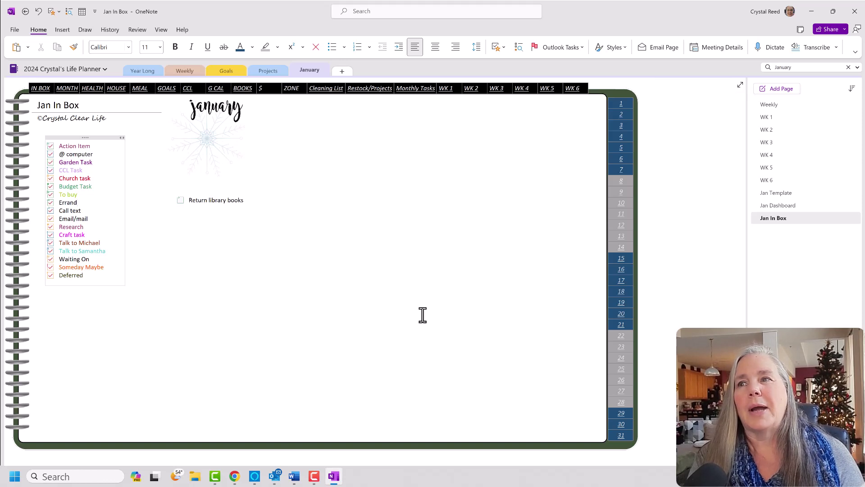
Copy the Jan Template page into the January section of the 2024 planner and open the new copy
right_click(778, 191)
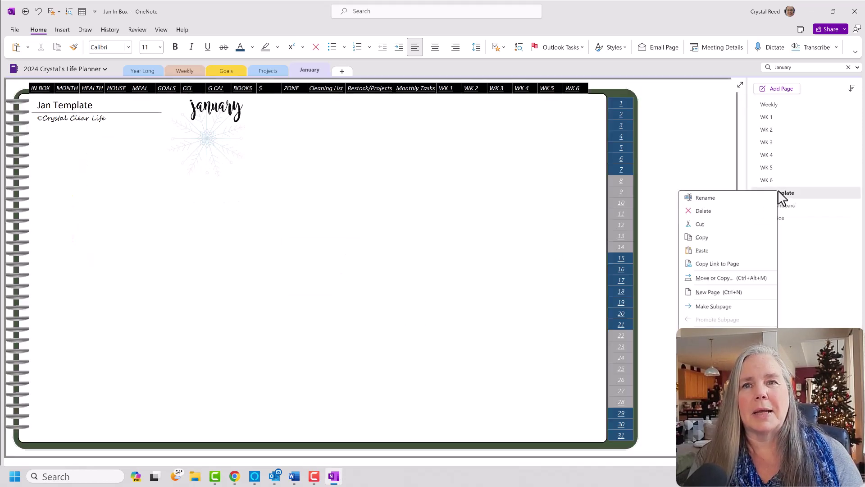
click(717, 278)
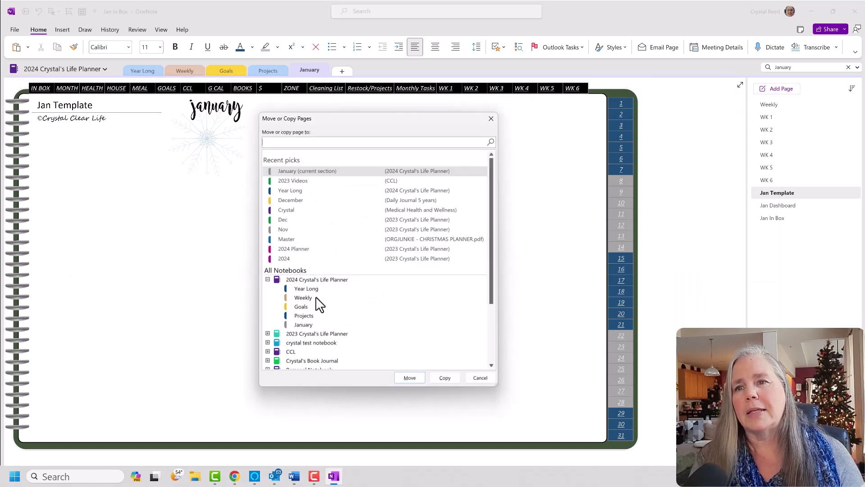
click(312, 324)
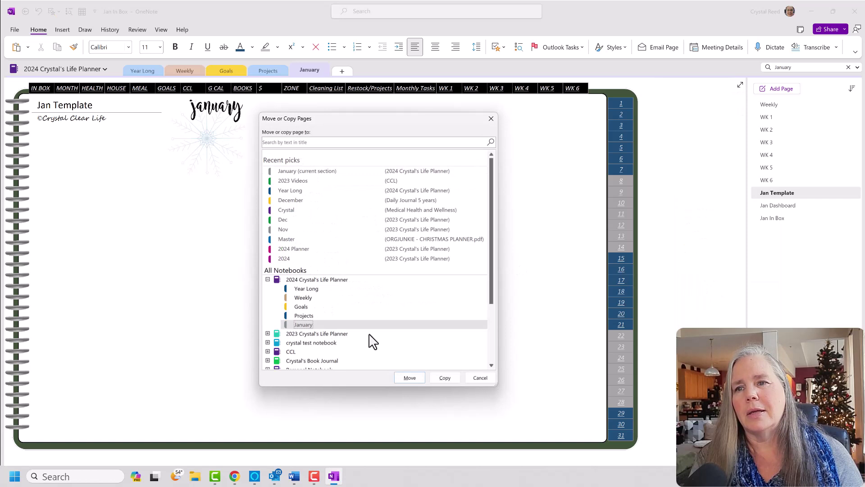
click(443, 378)
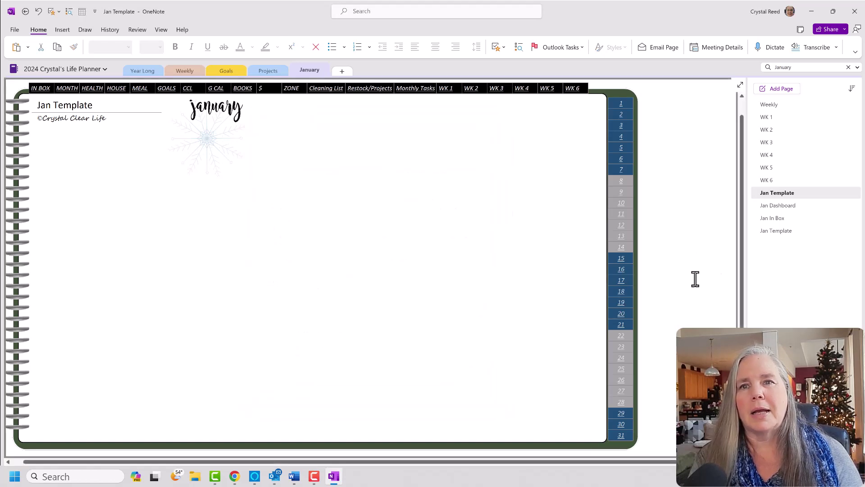
click(765, 233)
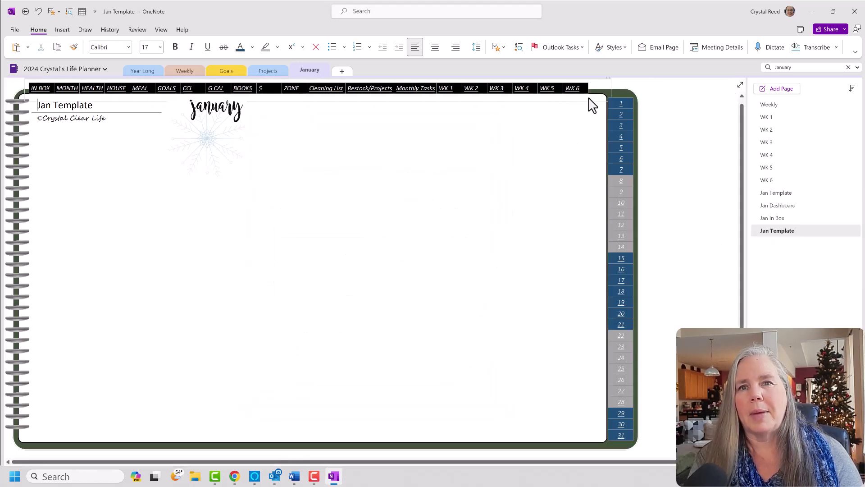
Set the planner page picture as the background on the new Jan Template copy
click(467, 437)
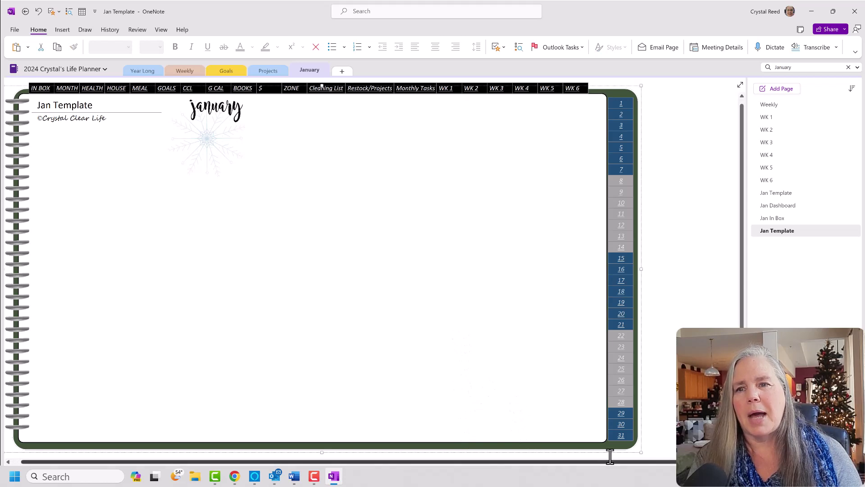
right_click(342, 398)
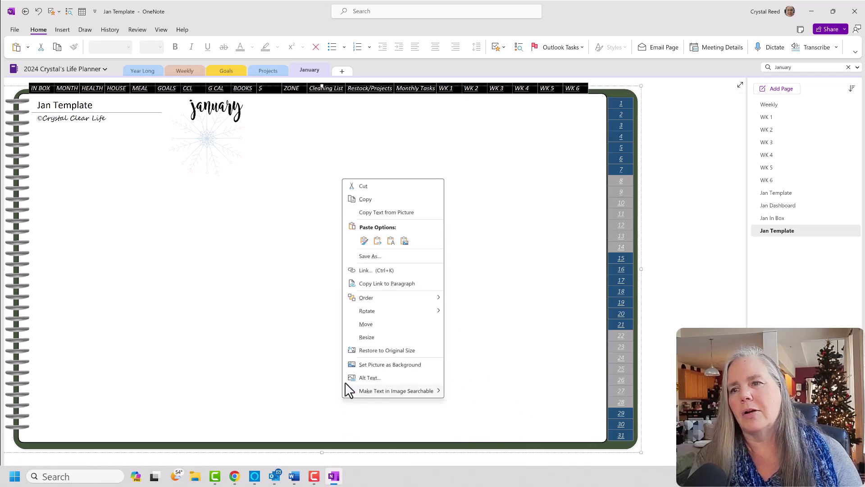
click(369, 364)
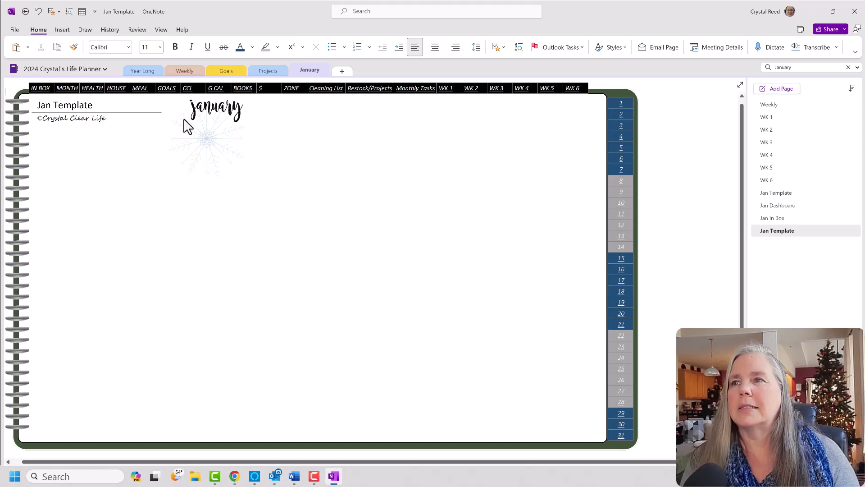
Copy both Health and Habit Trackers tables from the ^Frequently used templates page in the Year Long section
click(141, 70)
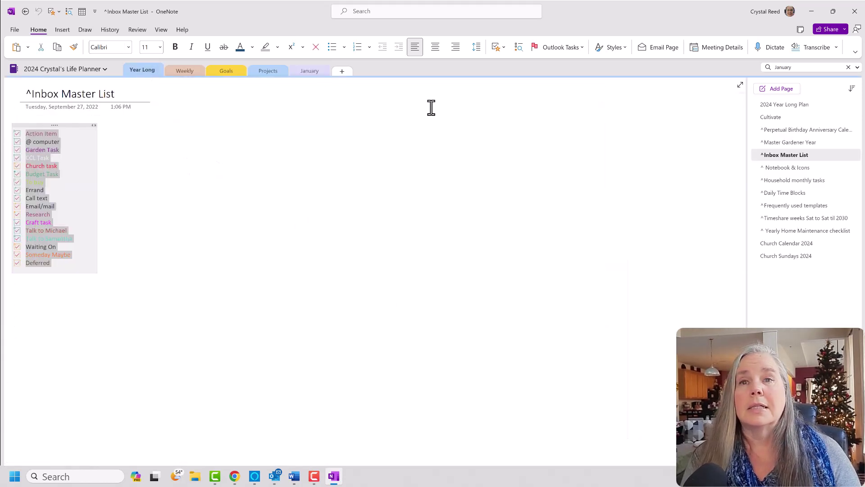
click(781, 205)
scroll(503, 292, down, 15)
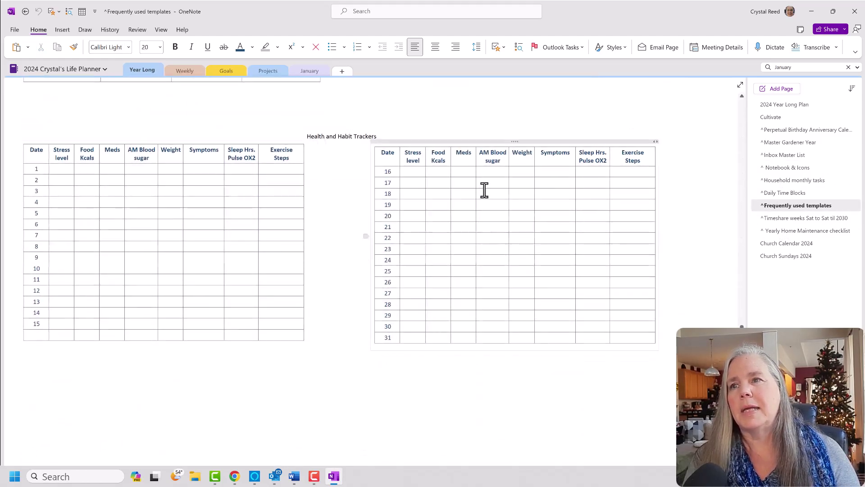
click(187, 140)
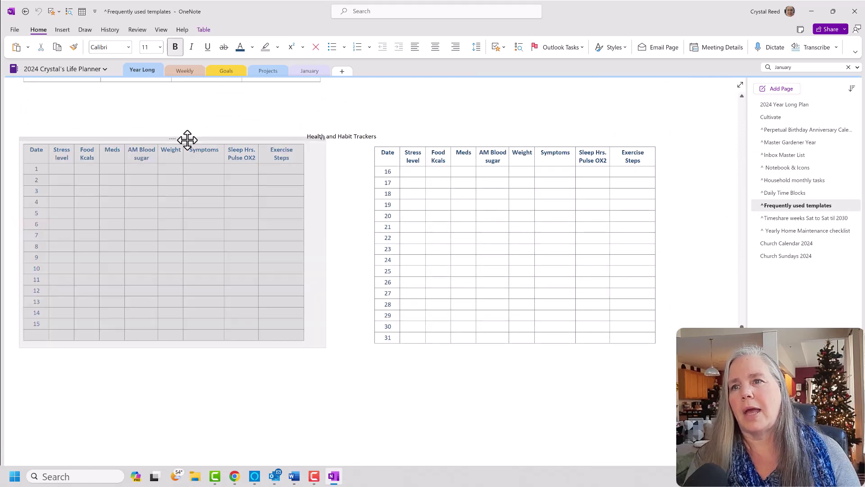
click(486, 143)
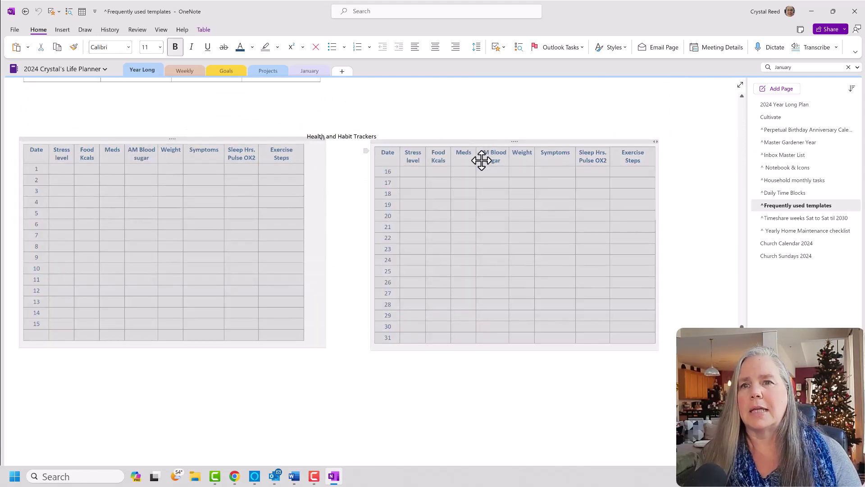
right_click(482, 159)
click(500, 181)
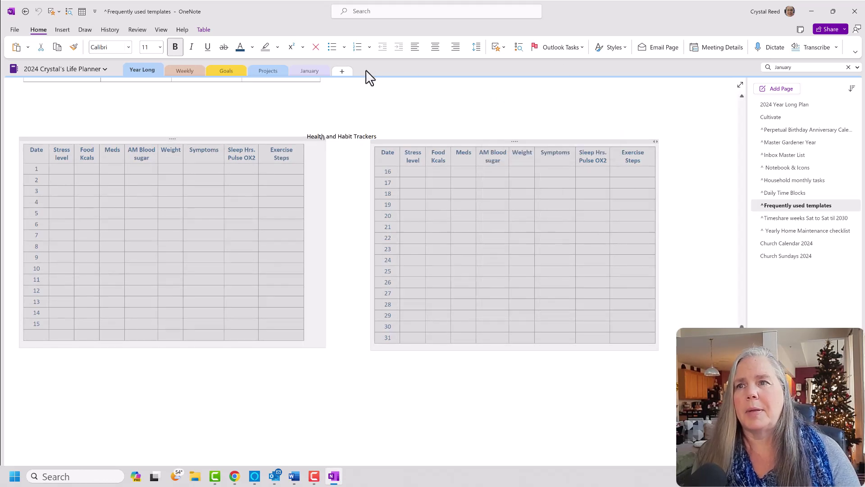
Paste both health tracker tables with source formatting below the title of the new Jan Template copy in the January section
click(312, 71)
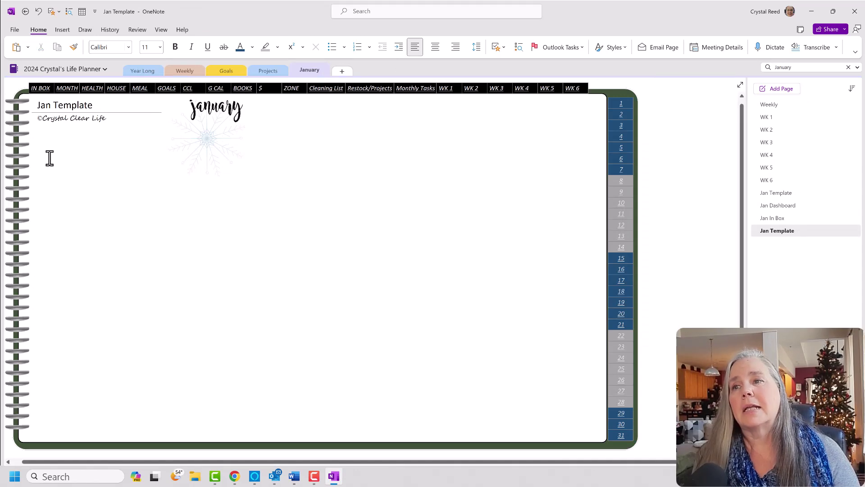
right_click(49, 158)
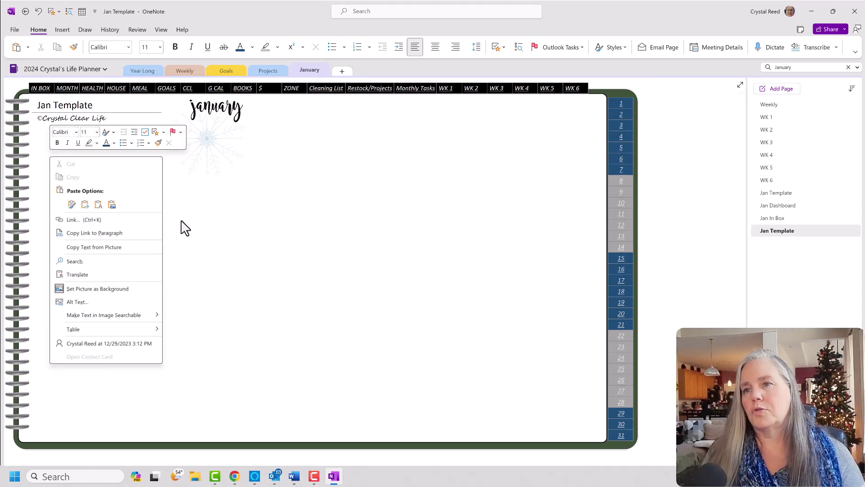
click(71, 204)
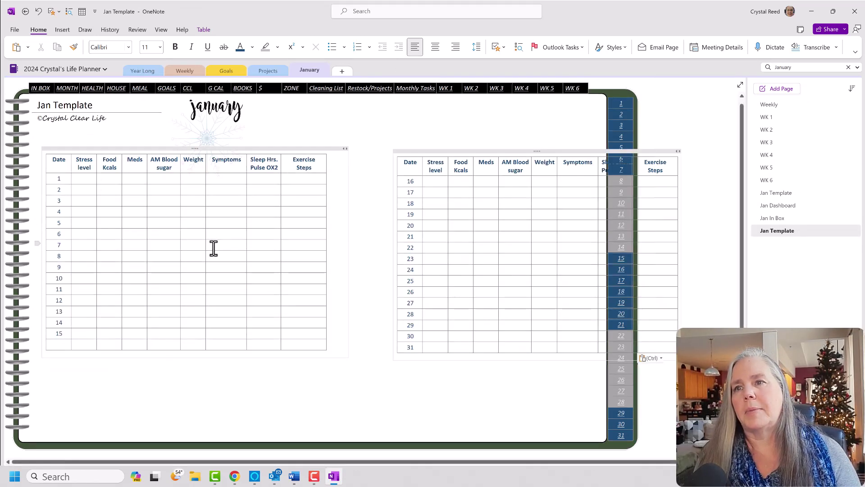
Arrange the two health tracker tables side by side within the page border, days 1–15 first, with their tops aligned
drag(166, 149, 155, 149)
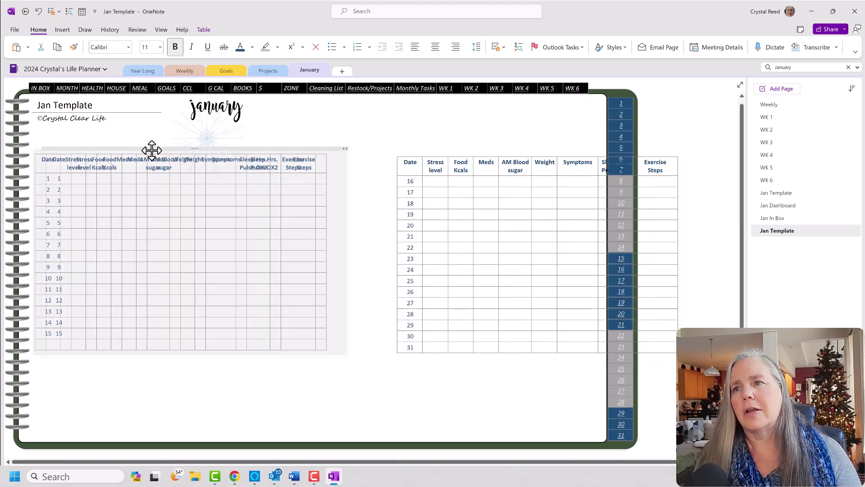
drag(473, 150, 398, 149)
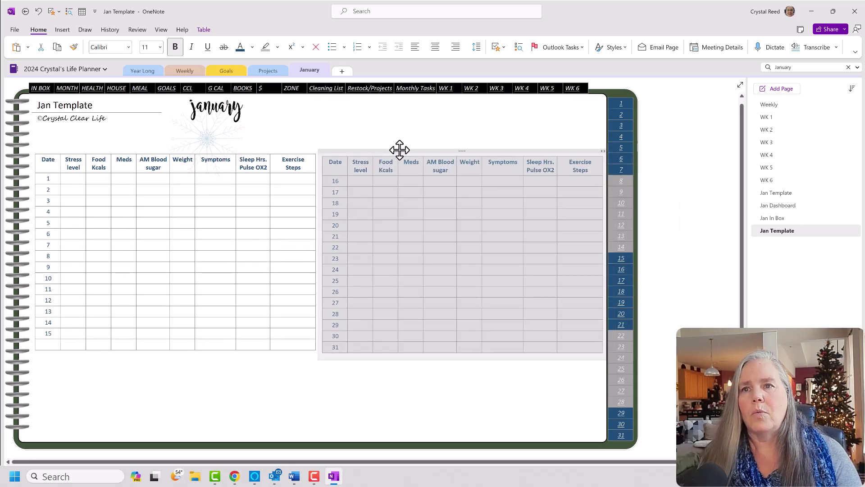
click(419, 124)
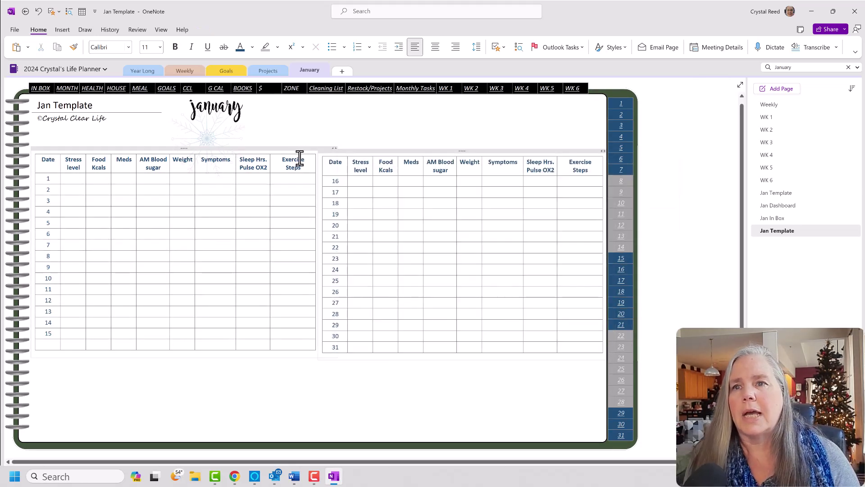
click(404, 152)
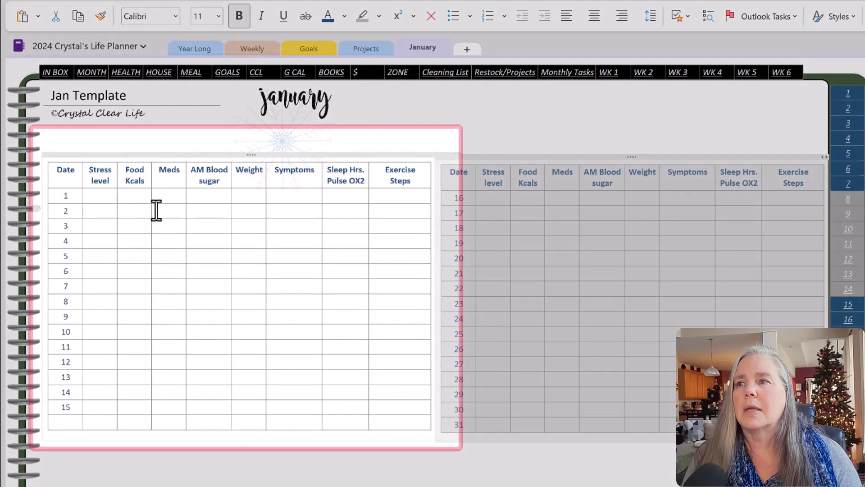
click(156, 210)
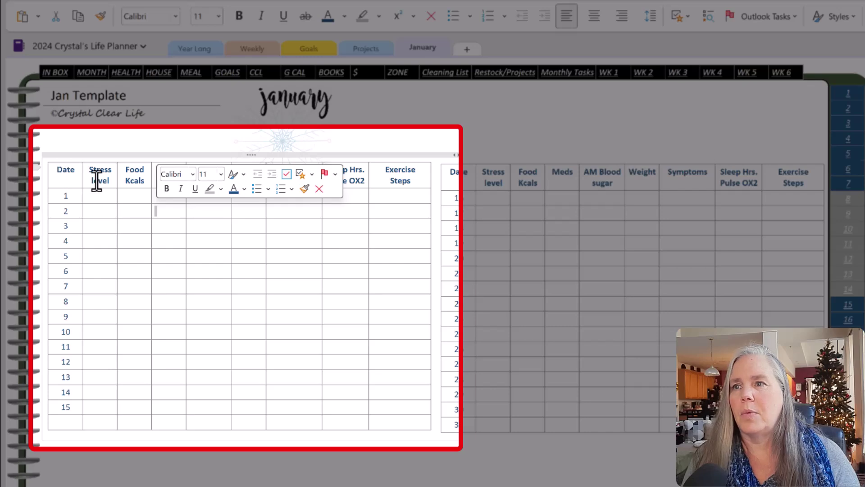
click(170, 255)
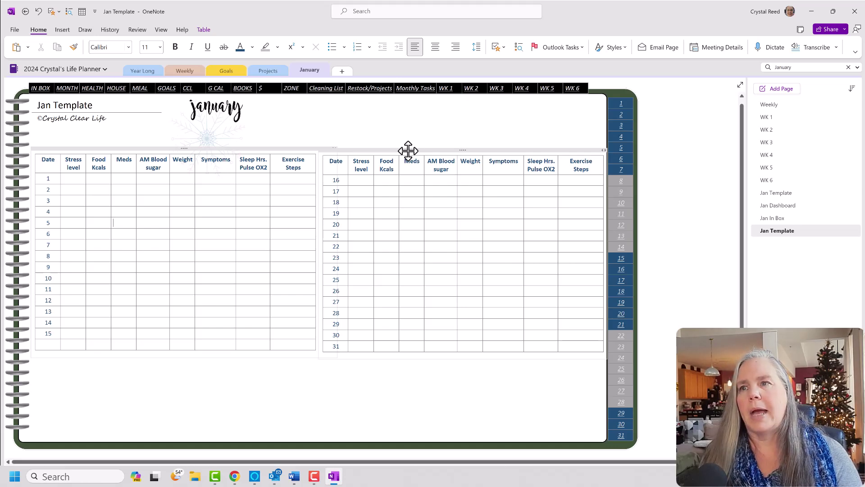
drag(408, 150, 410, 145)
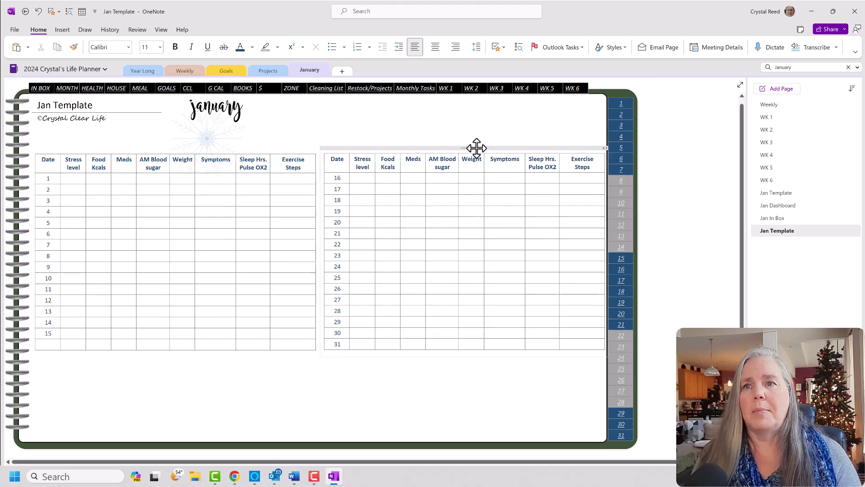
drag(477, 148, 471, 145)
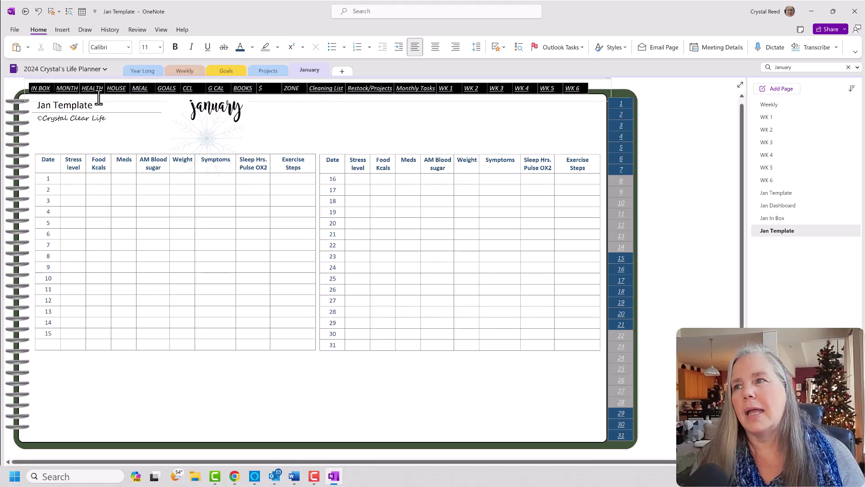
Retitle the new template copy as "Jan Health and Habits tracker"
drag(100, 107, 56, 105)
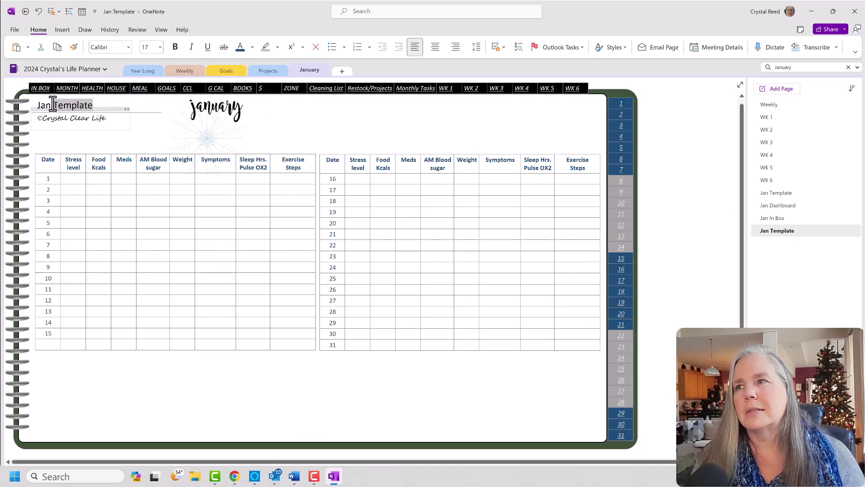
text(He)
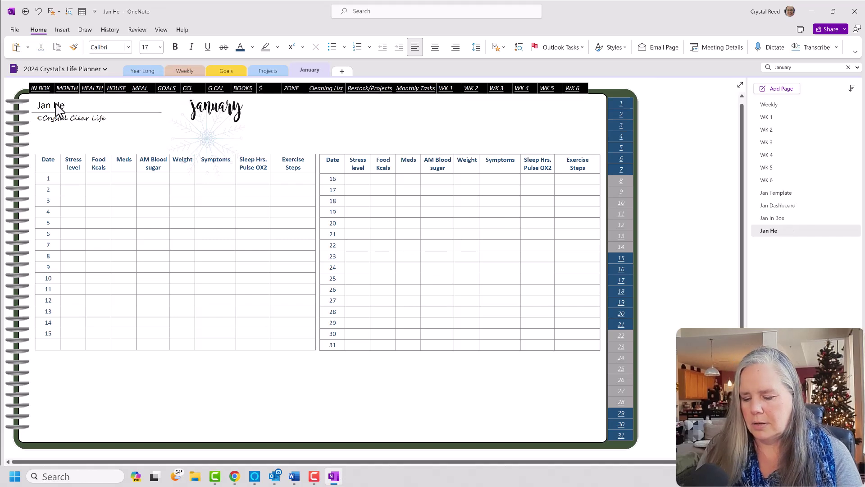
text(alth an)
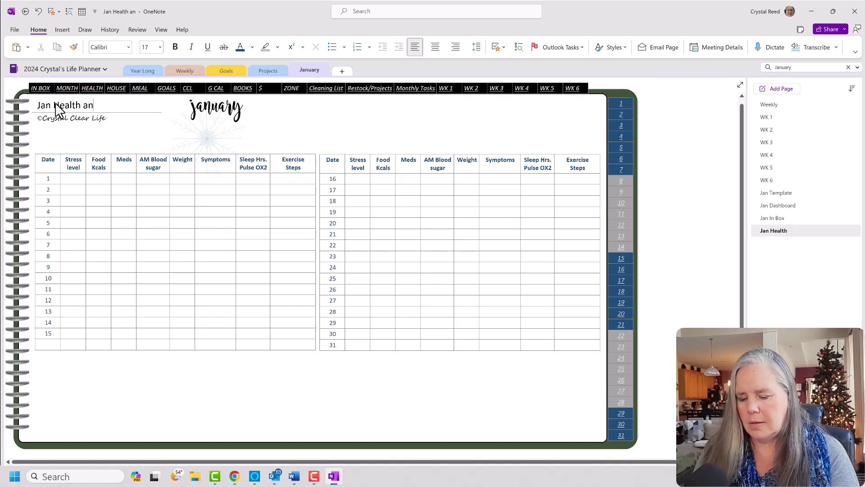
text(d Habits t)
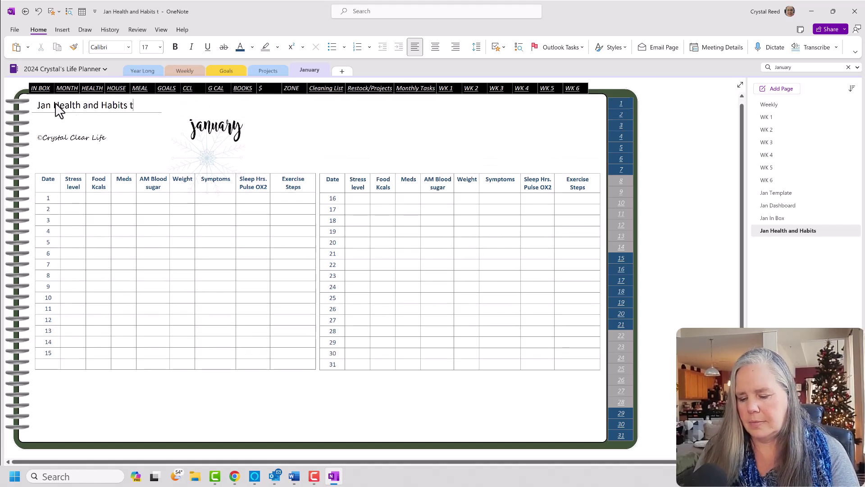
text(racker)
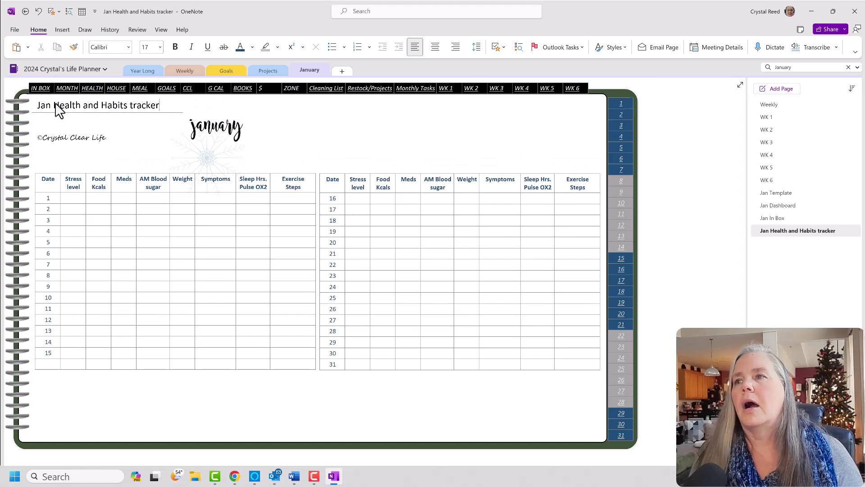
click(339, 145)
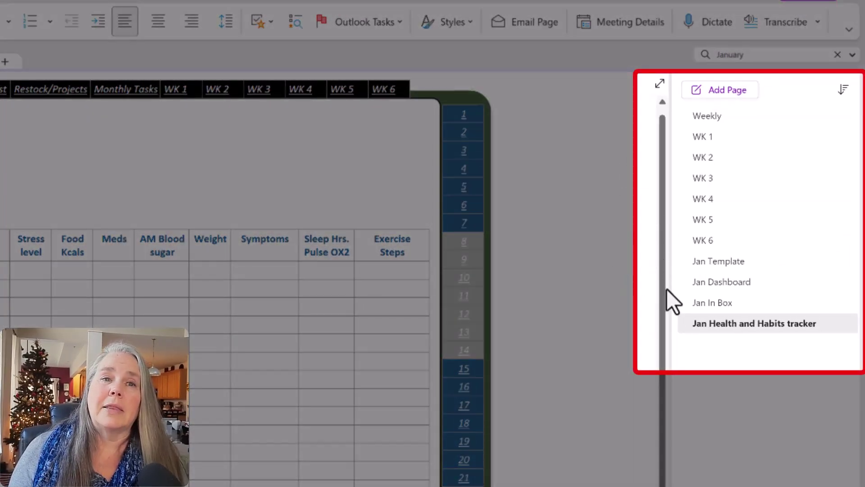
Reorder the January pages so Jan In Box, Jan Dashboard and Jan Health and Habits tracker come first, above Weekly
click(712, 283)
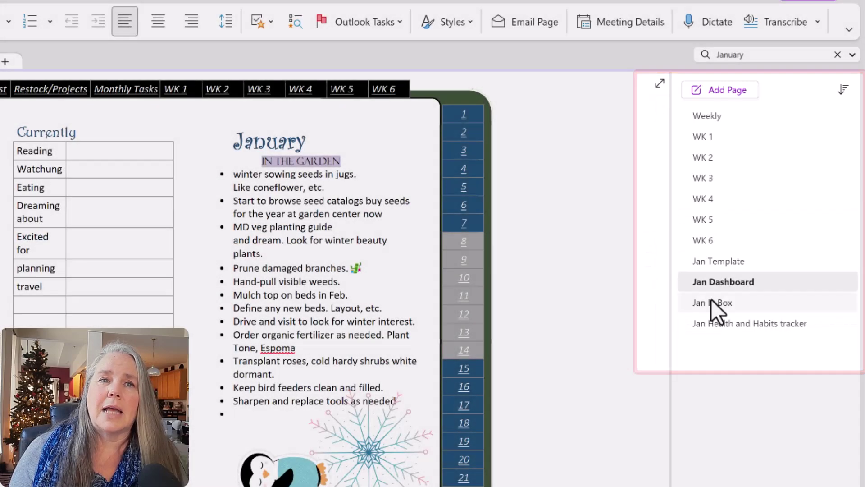
click(711, 300)
click(711, 299)
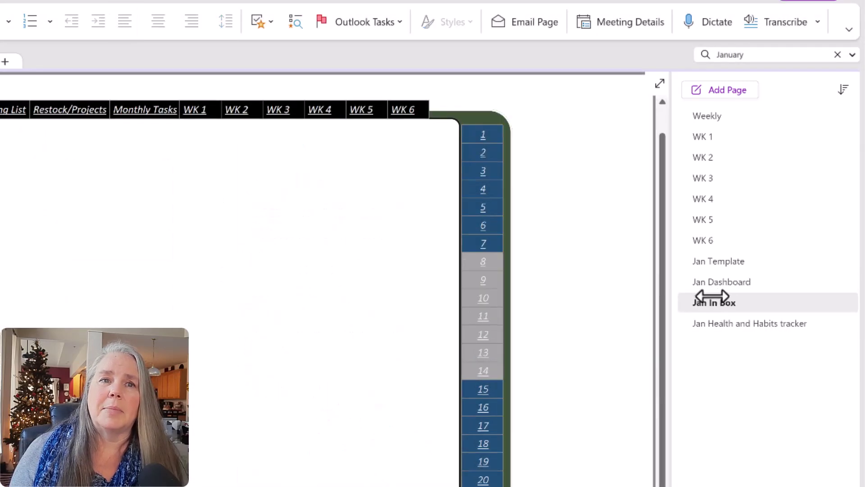
drag(711, 298, 718, 111)
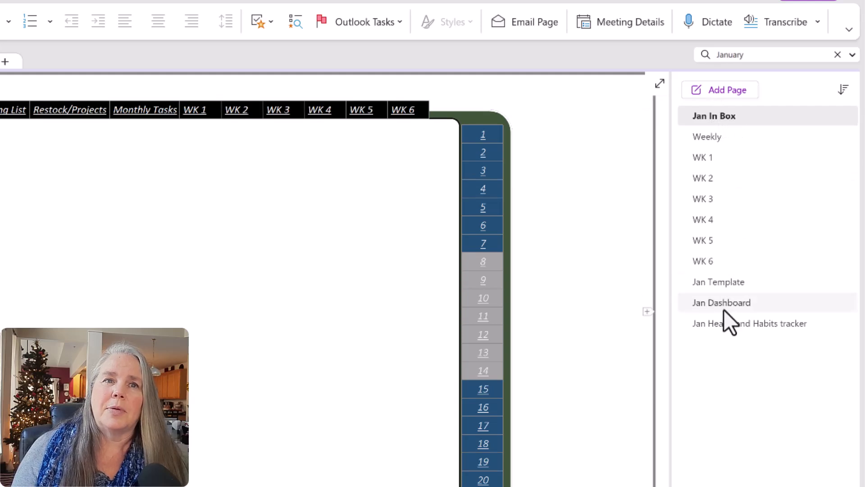
drag(722, 301, 730, 137)
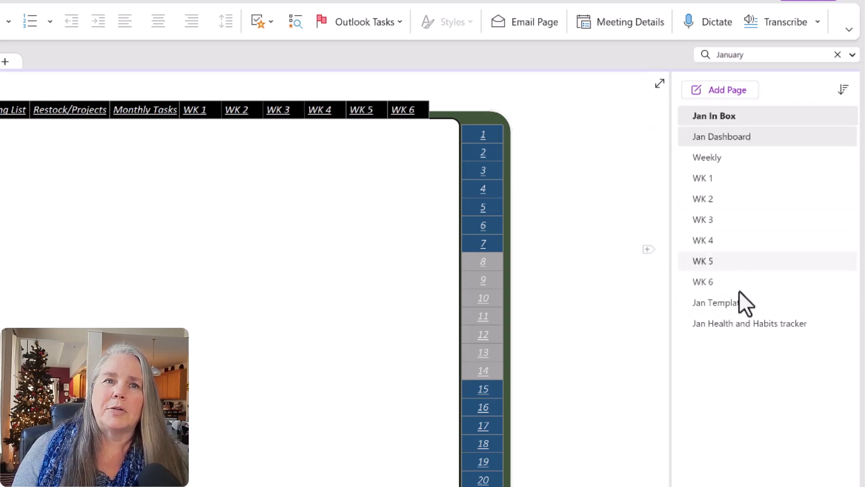
drag(731, 328, 745, 149)
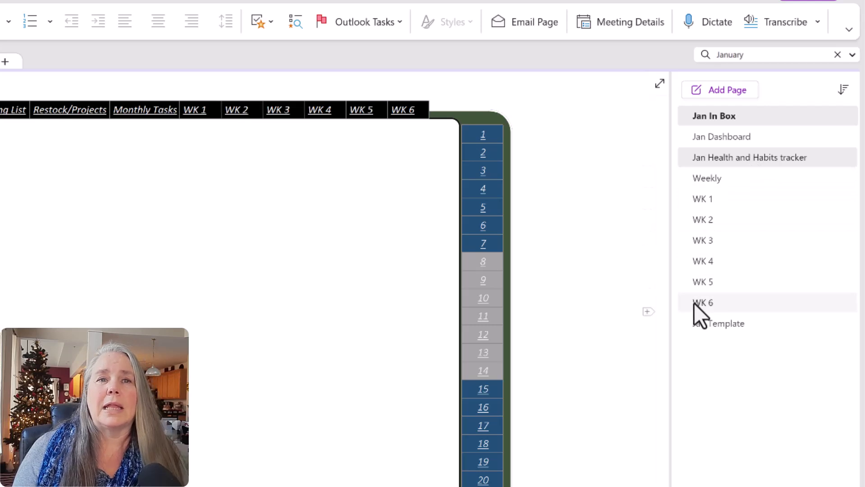
Make the WK 1 and WK 2 pages subpages of the Weekly page
right_click(686, 201)
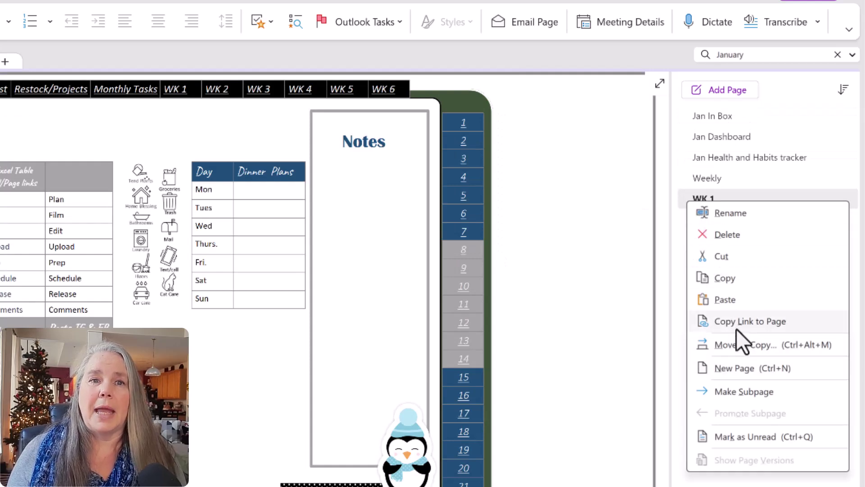
click(733, 392)
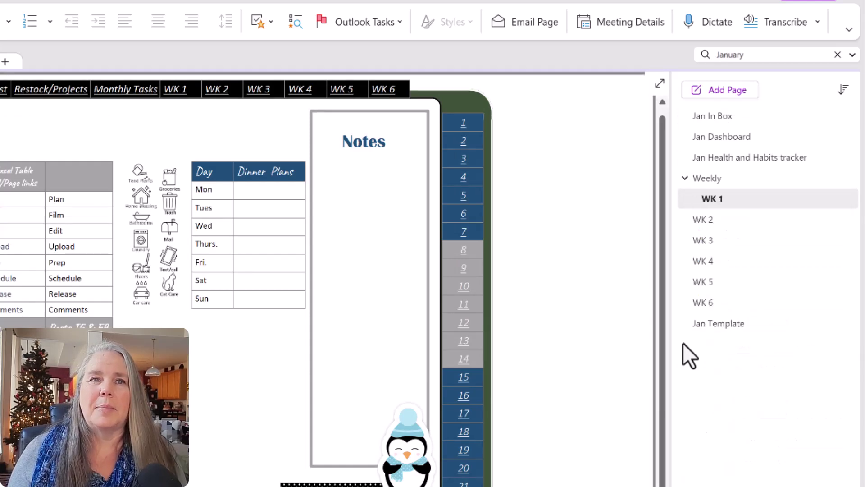
drag(707, 219, 708, 219)
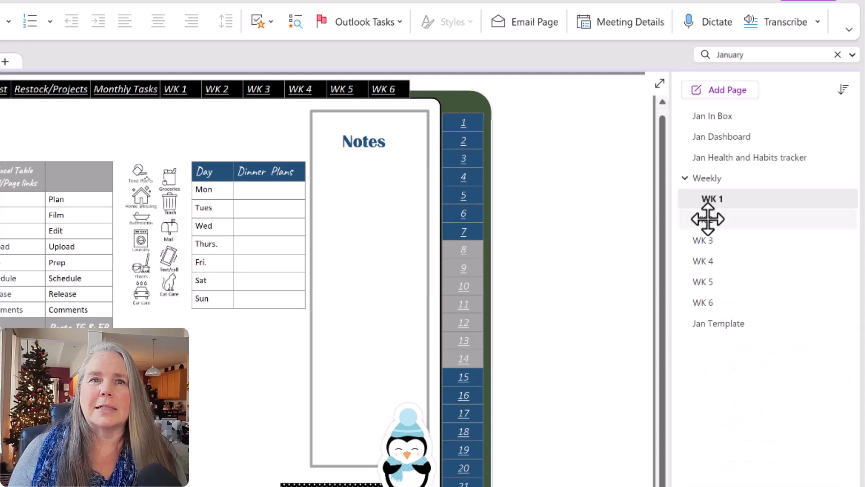
right_click(707, 219)
key(Escape)
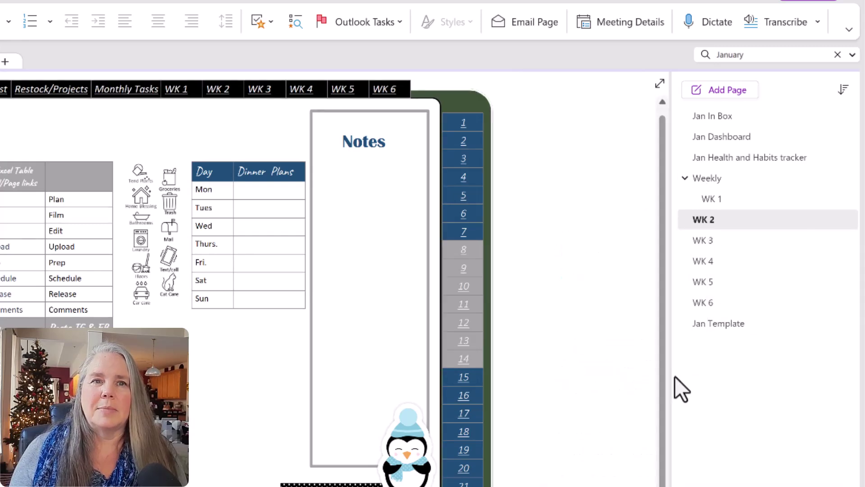
Make WK 3 through WK 6 subpages of Weekly together, and collapse and re-expand the Weekly group
click(710, 248)
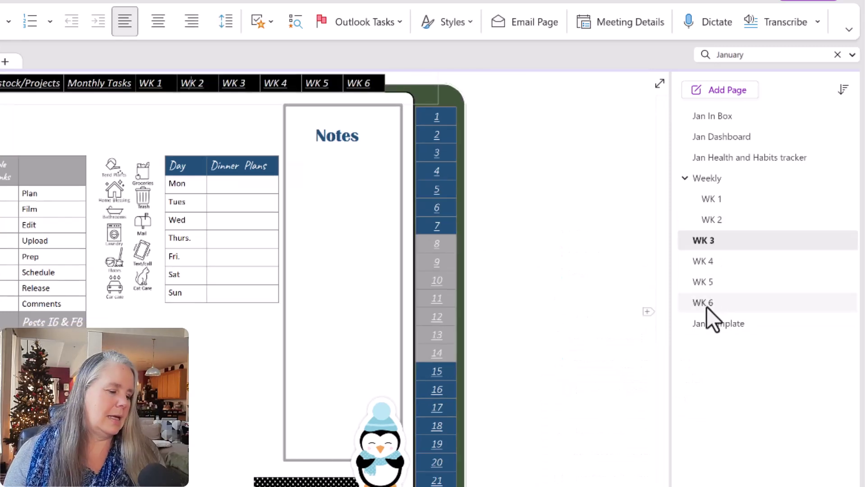
shift+click(706, 306)
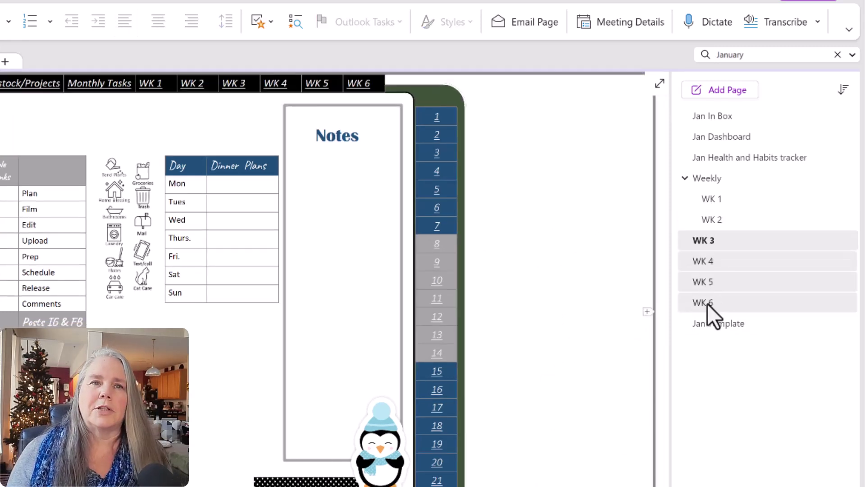
right_click(700, 272)
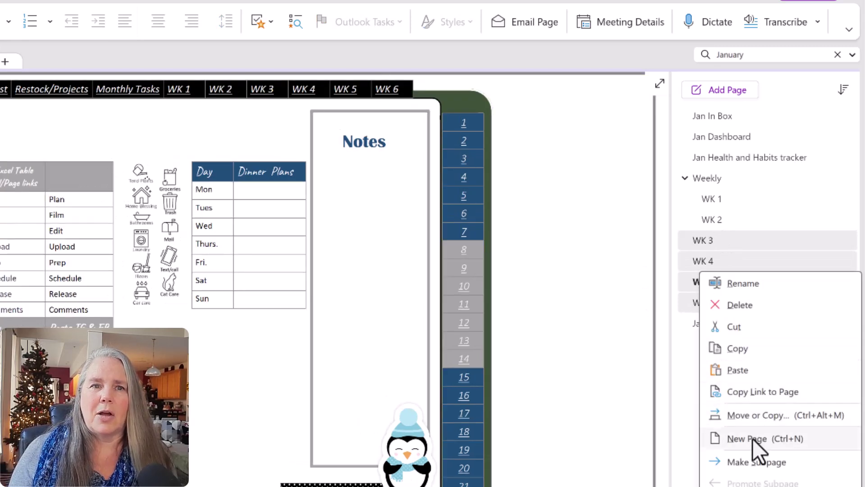
click(726, 462)
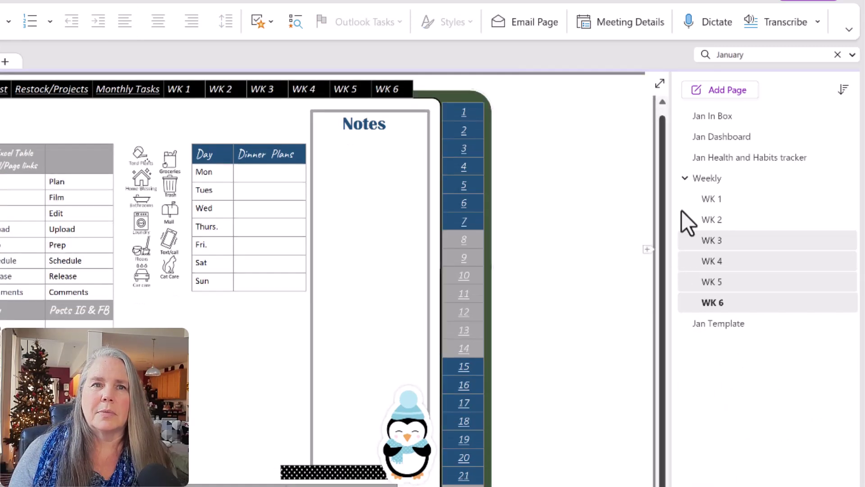
click(683, 178)
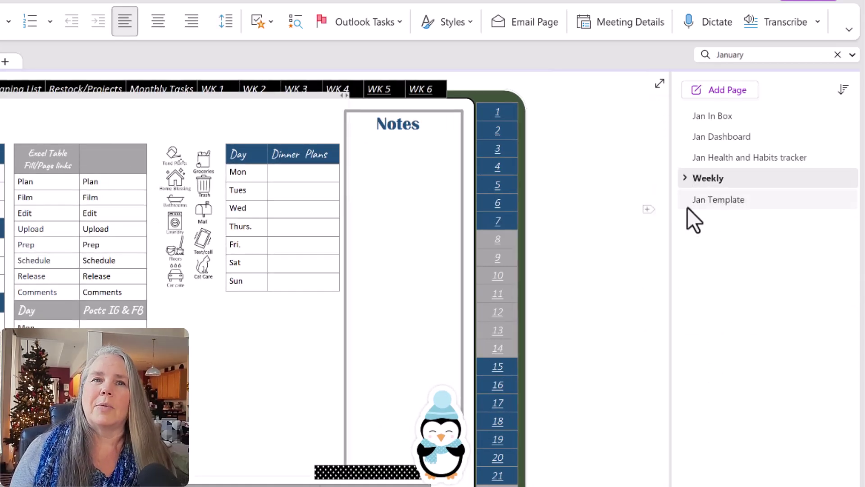
click(685, 178)
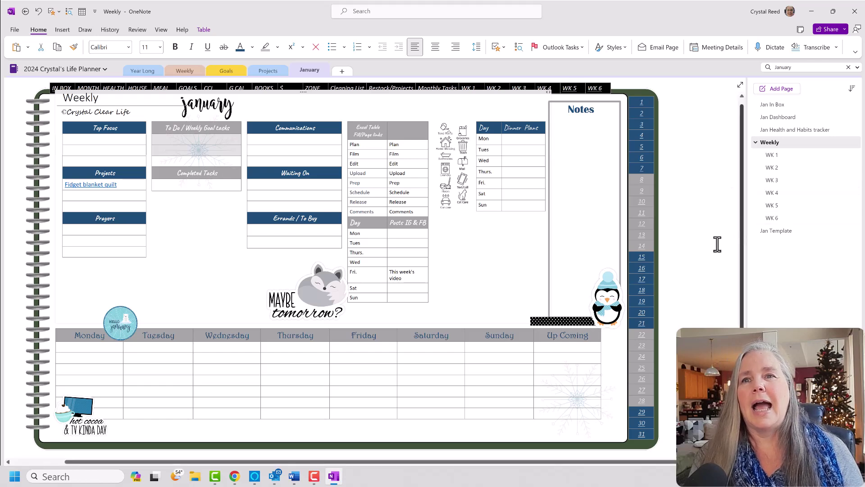
Open the Jan Dashboard page and bring its full layout into view
click(779, 117)
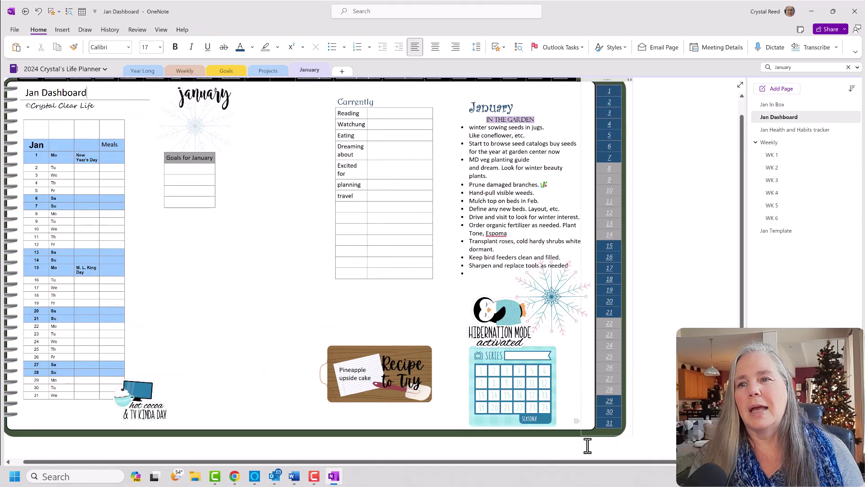
drag(576, 462, 509, 458)
scroll(340, 256, up, 2)
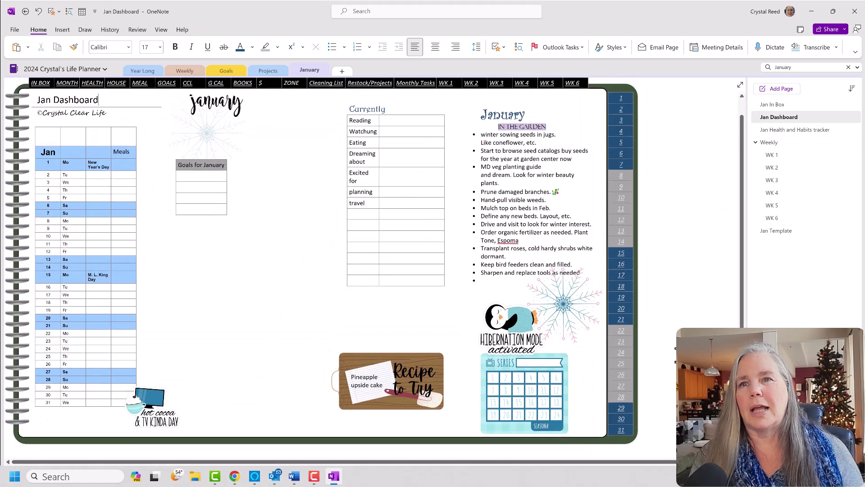